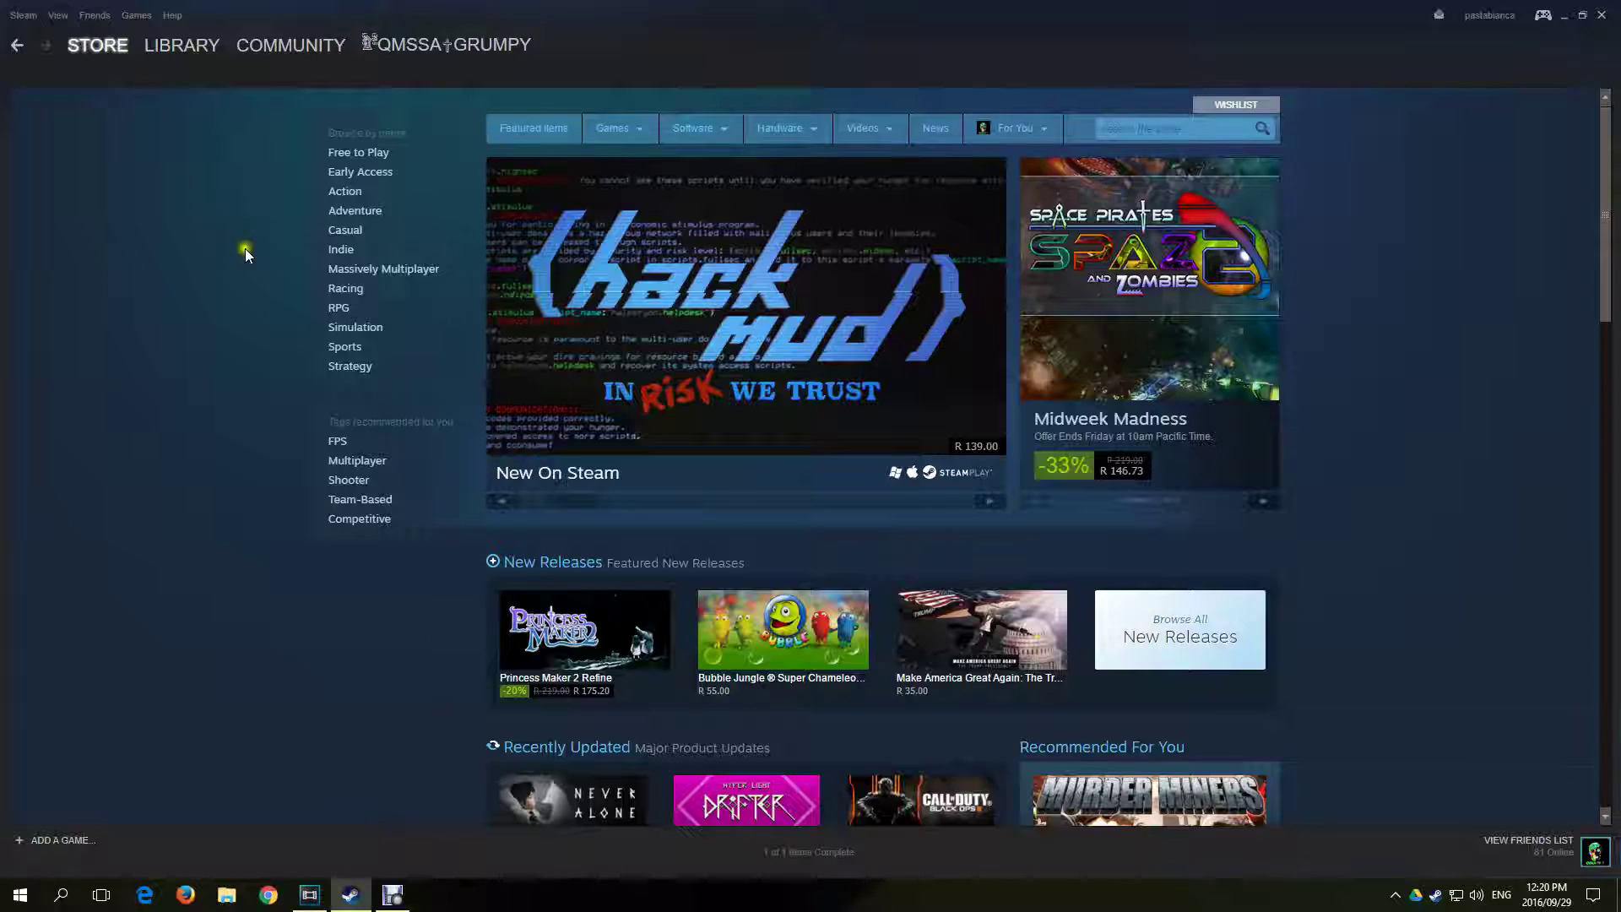
Search the Steam store for 'source filmmaker' and open the Source Filmmaker store page
left_click(89, 49)
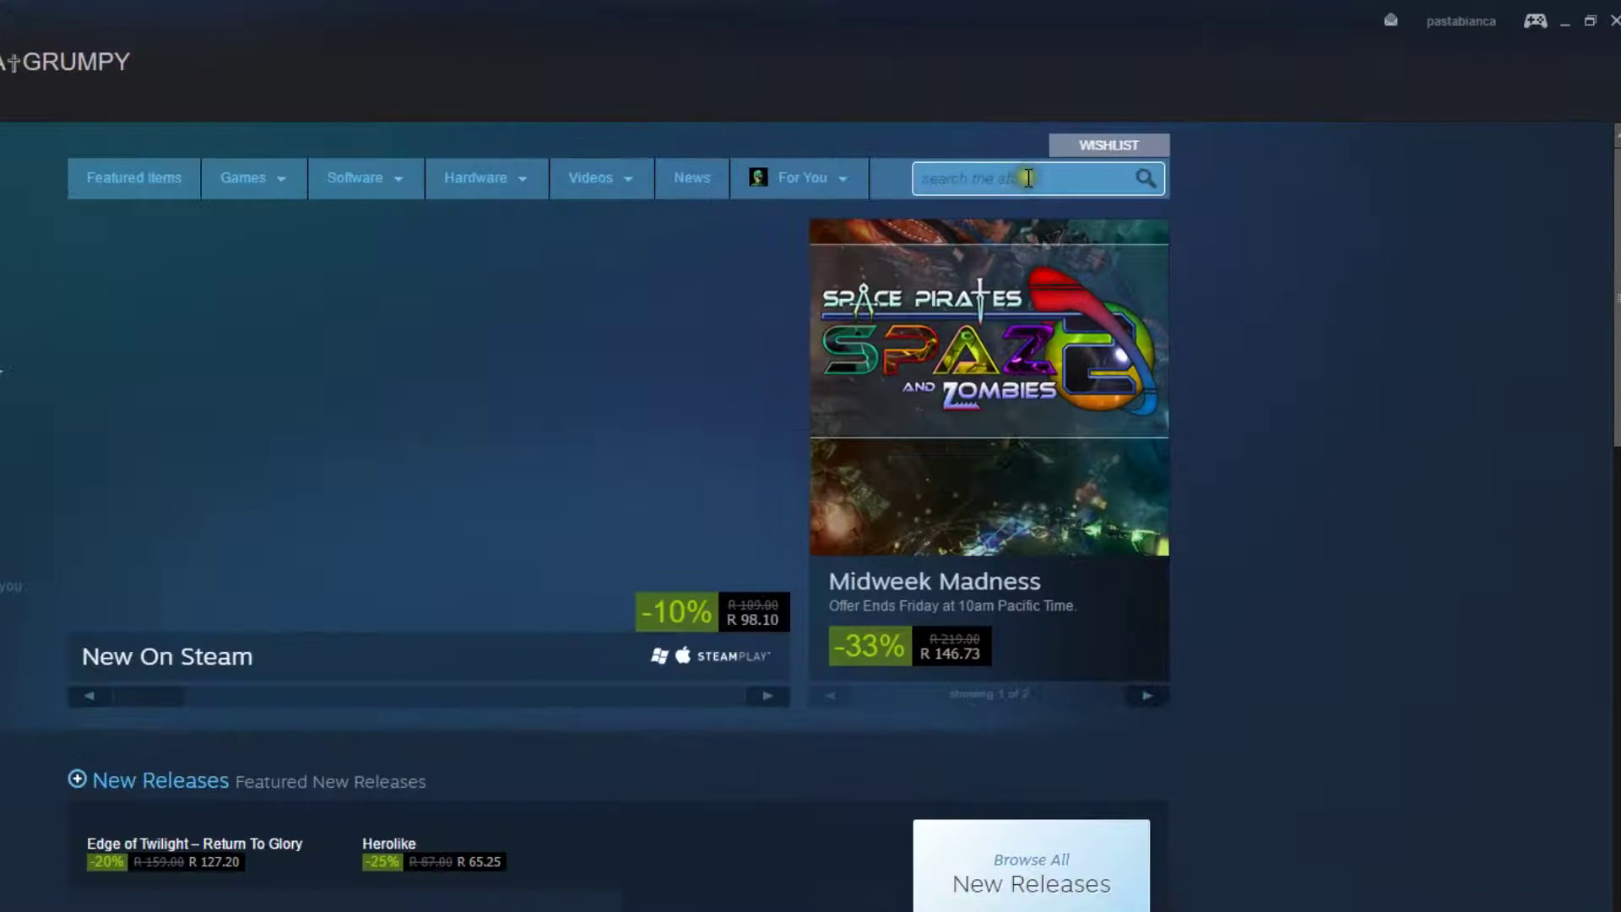
left_click(1180, 130)
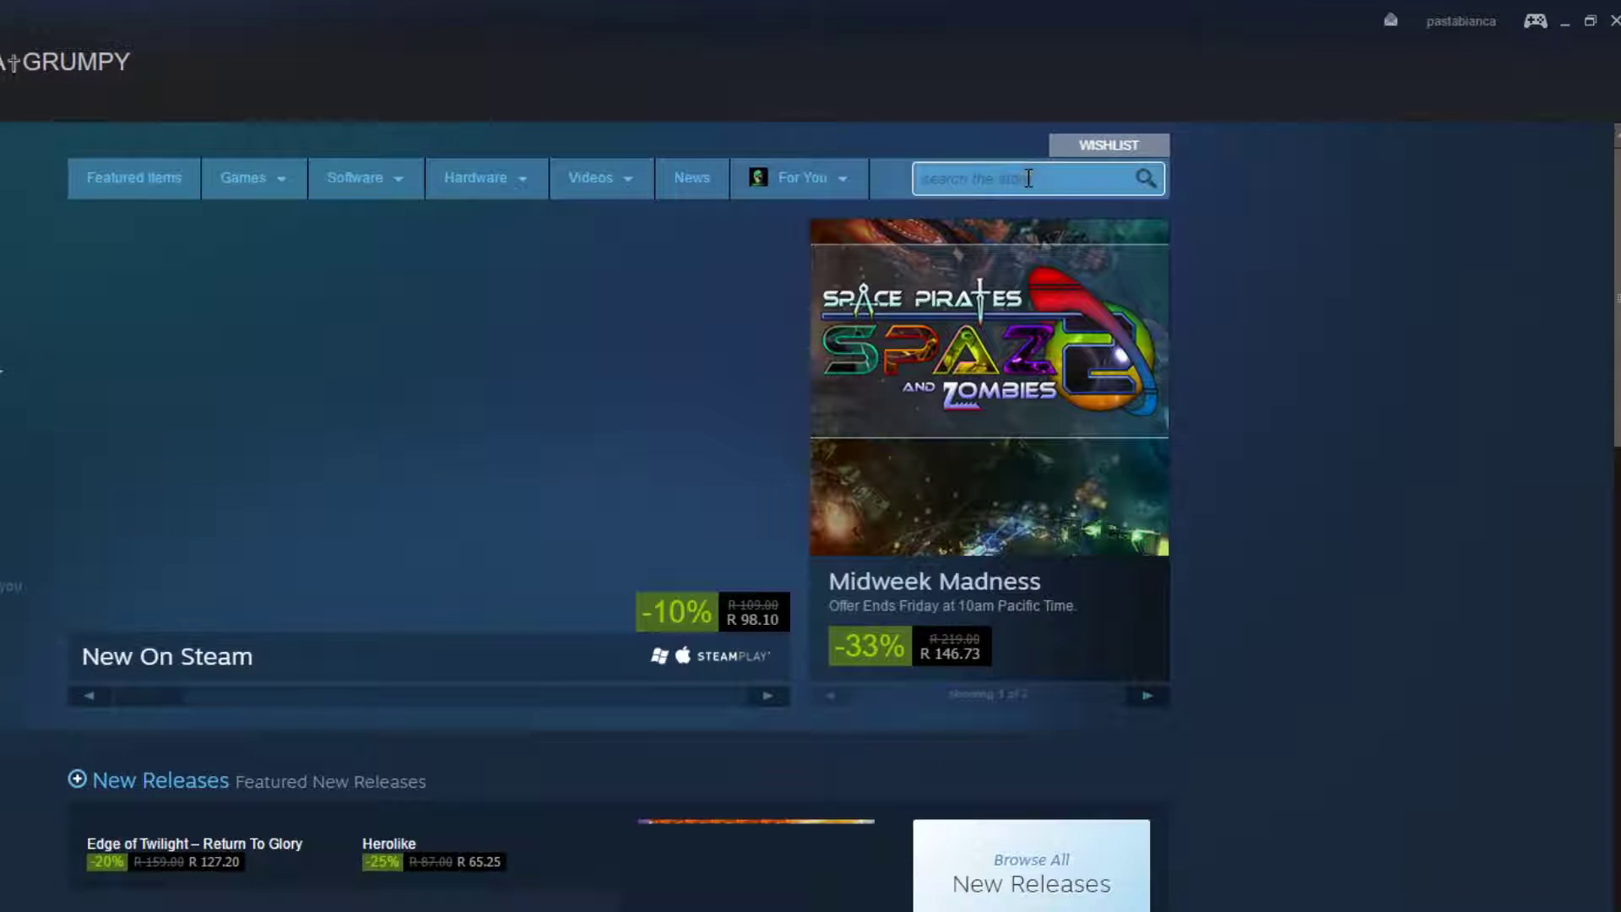
left_click(1028, 178)
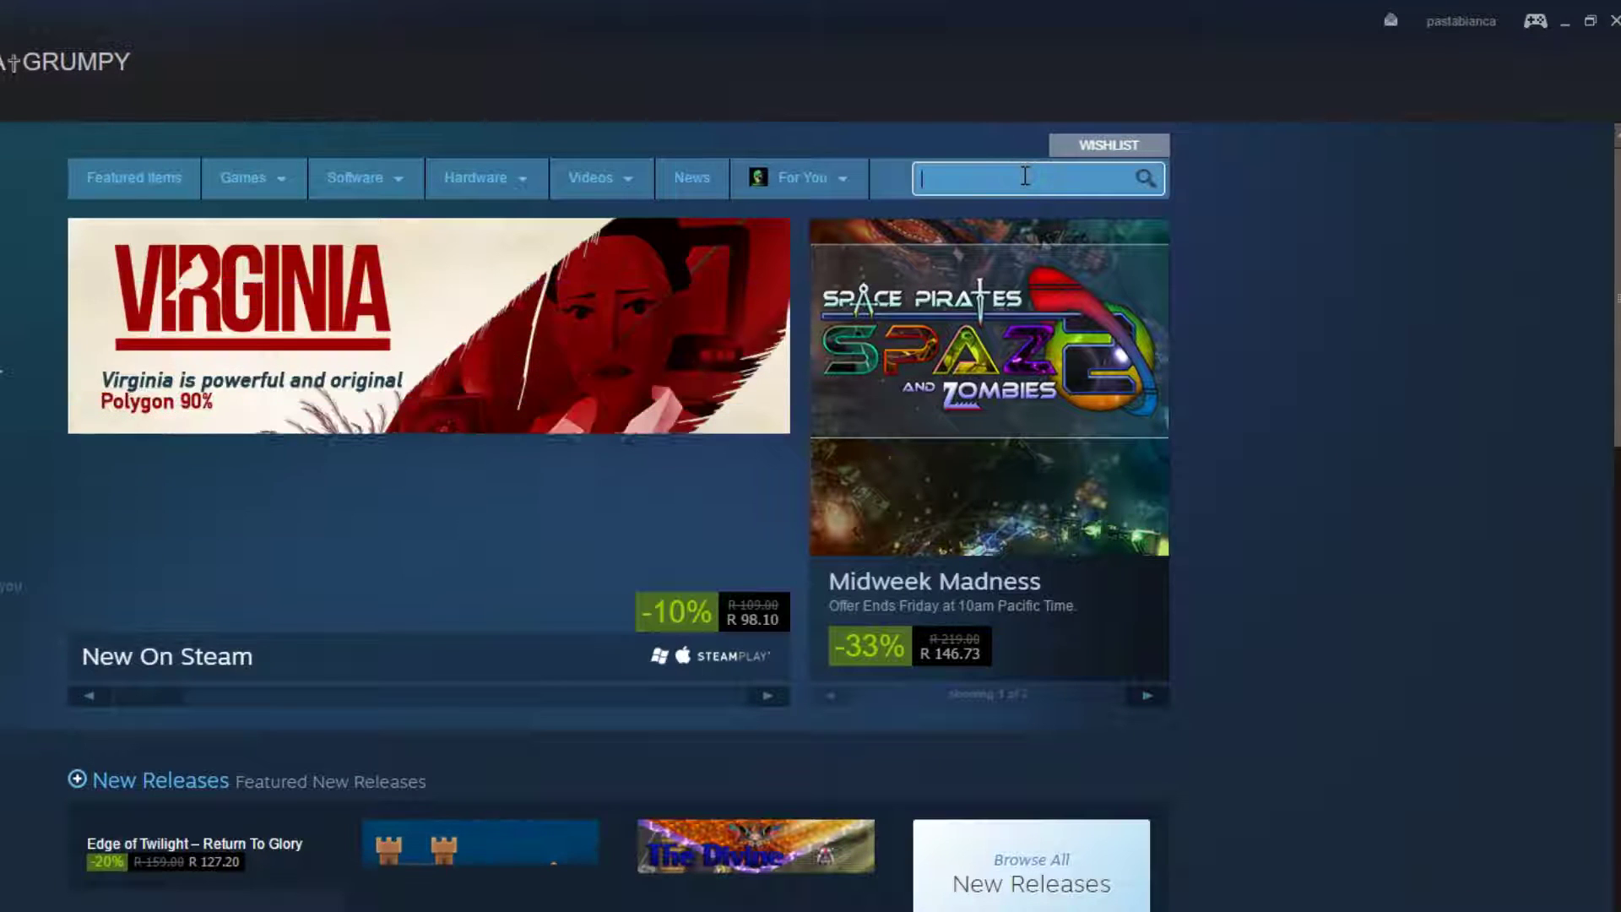
type("source ")
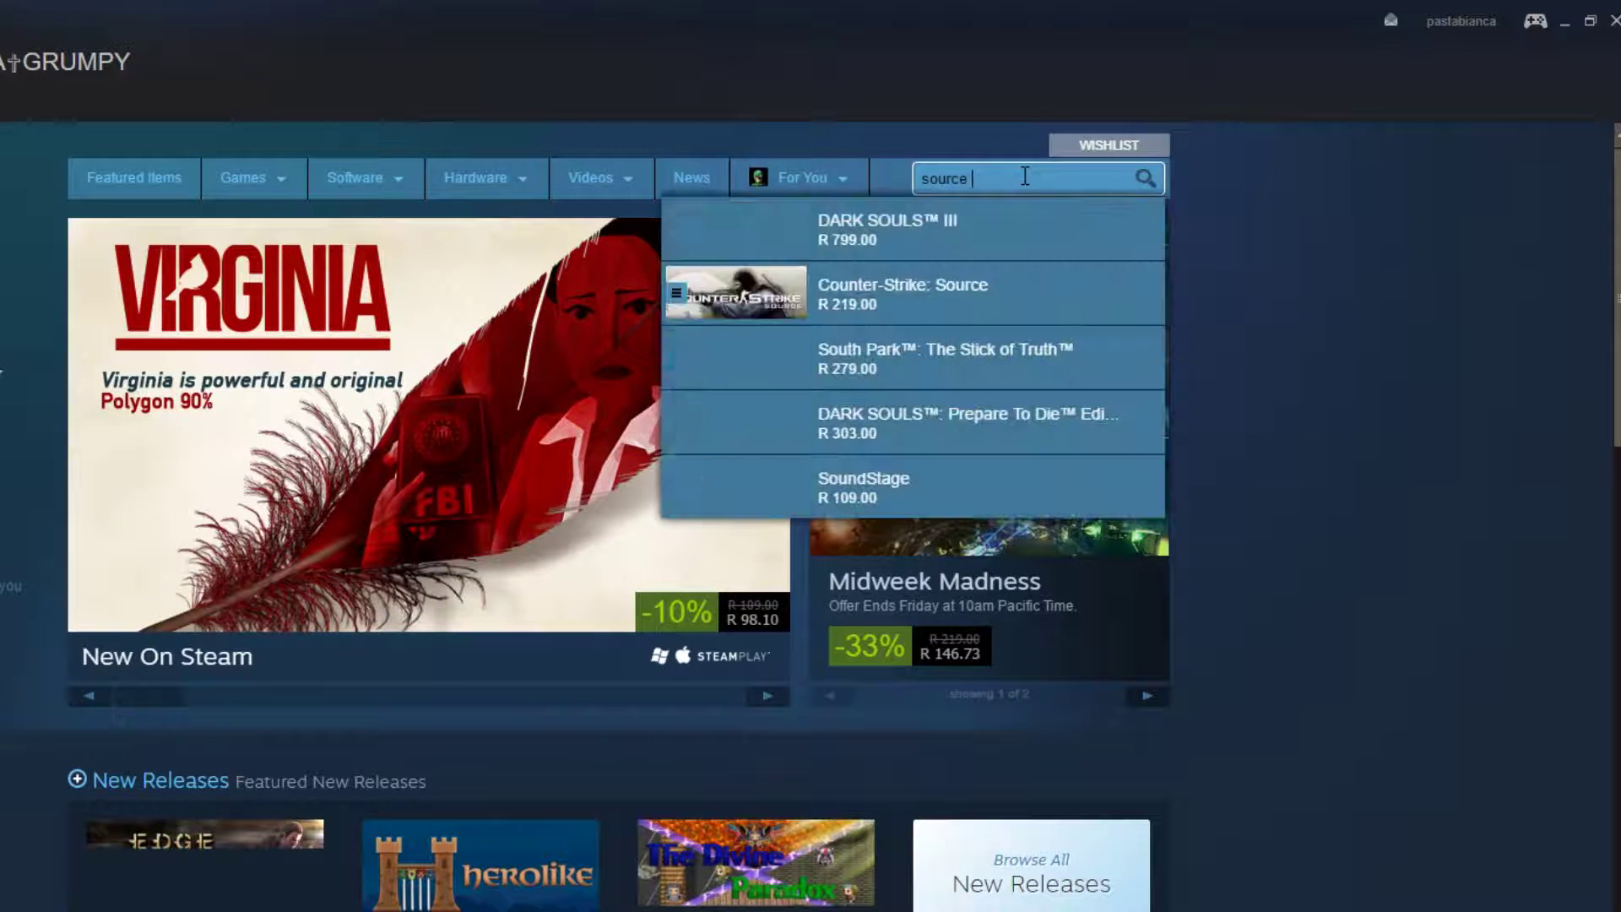
type("film")
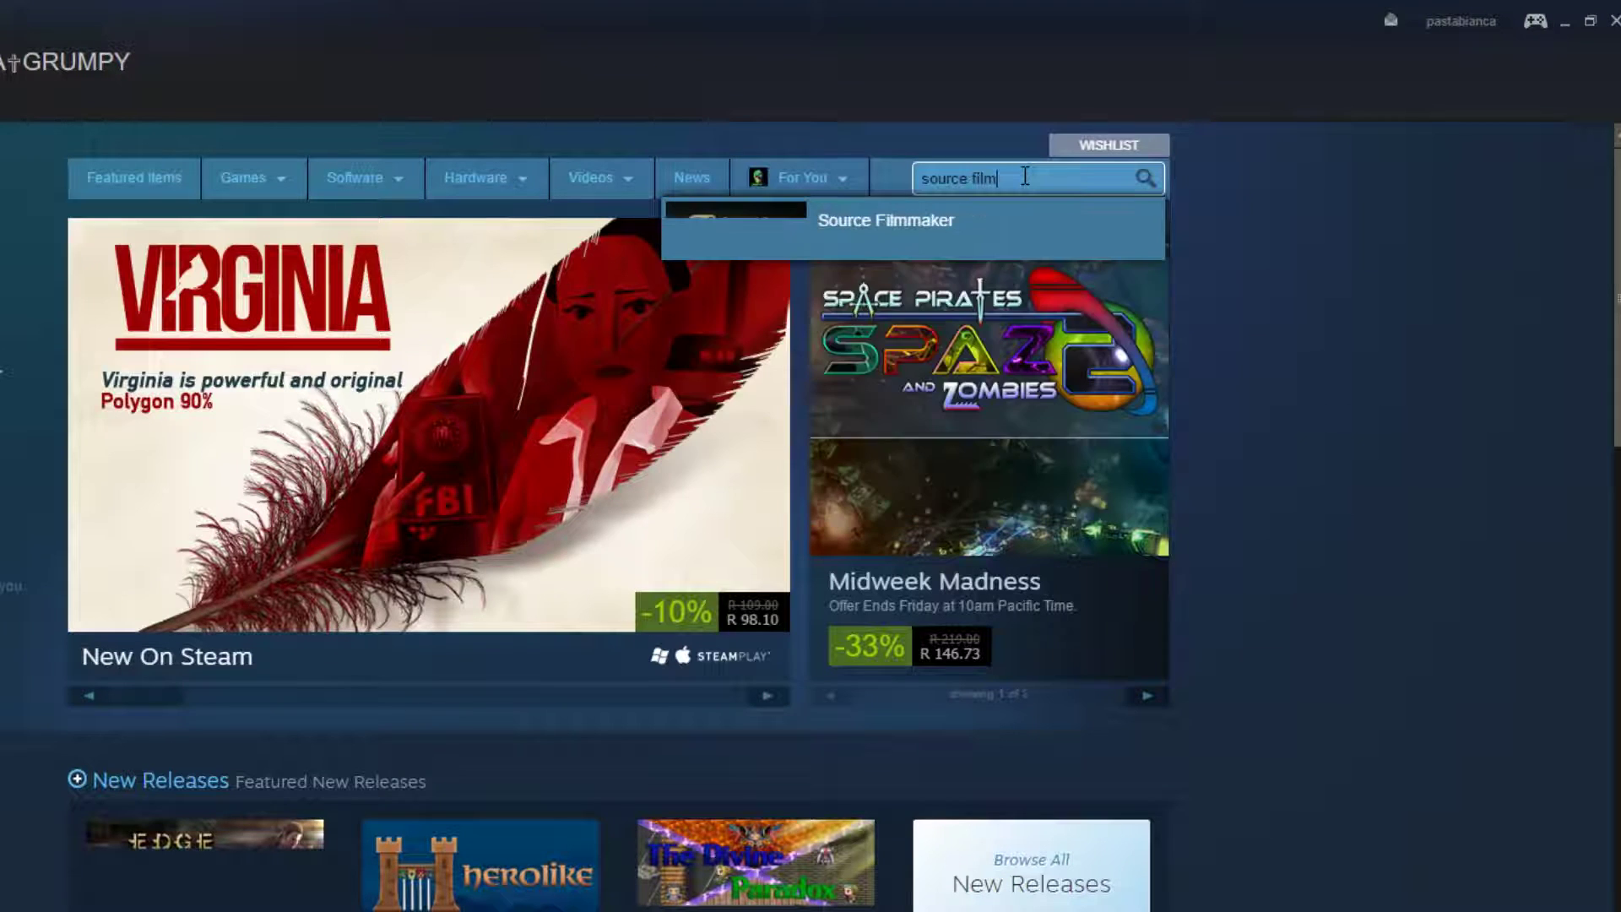
type("ma")
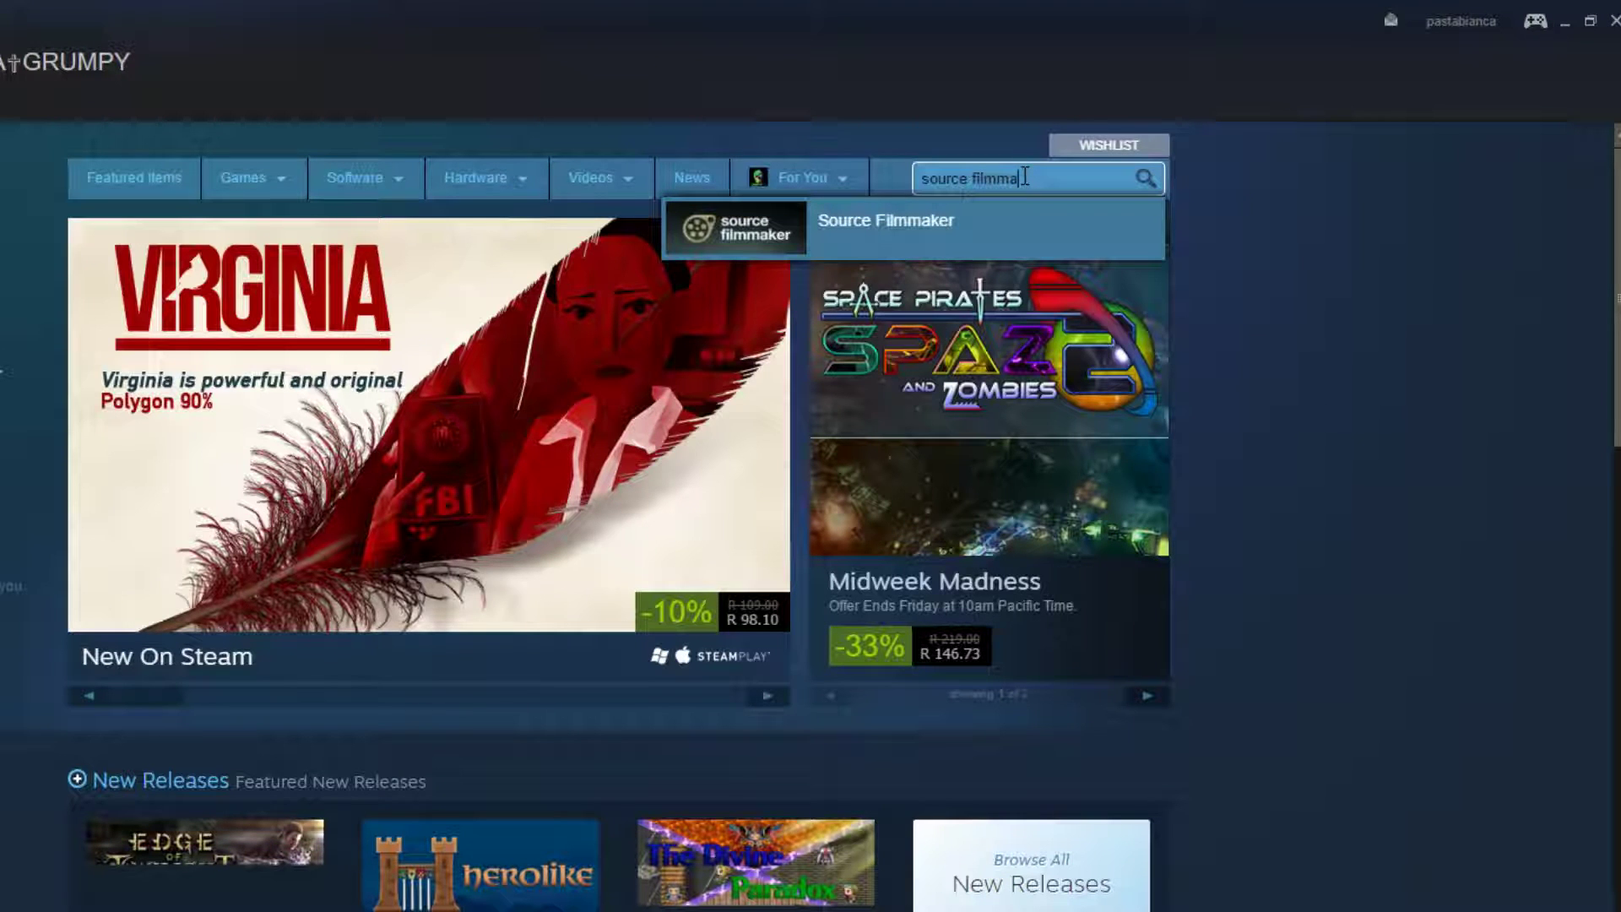
type("ker")
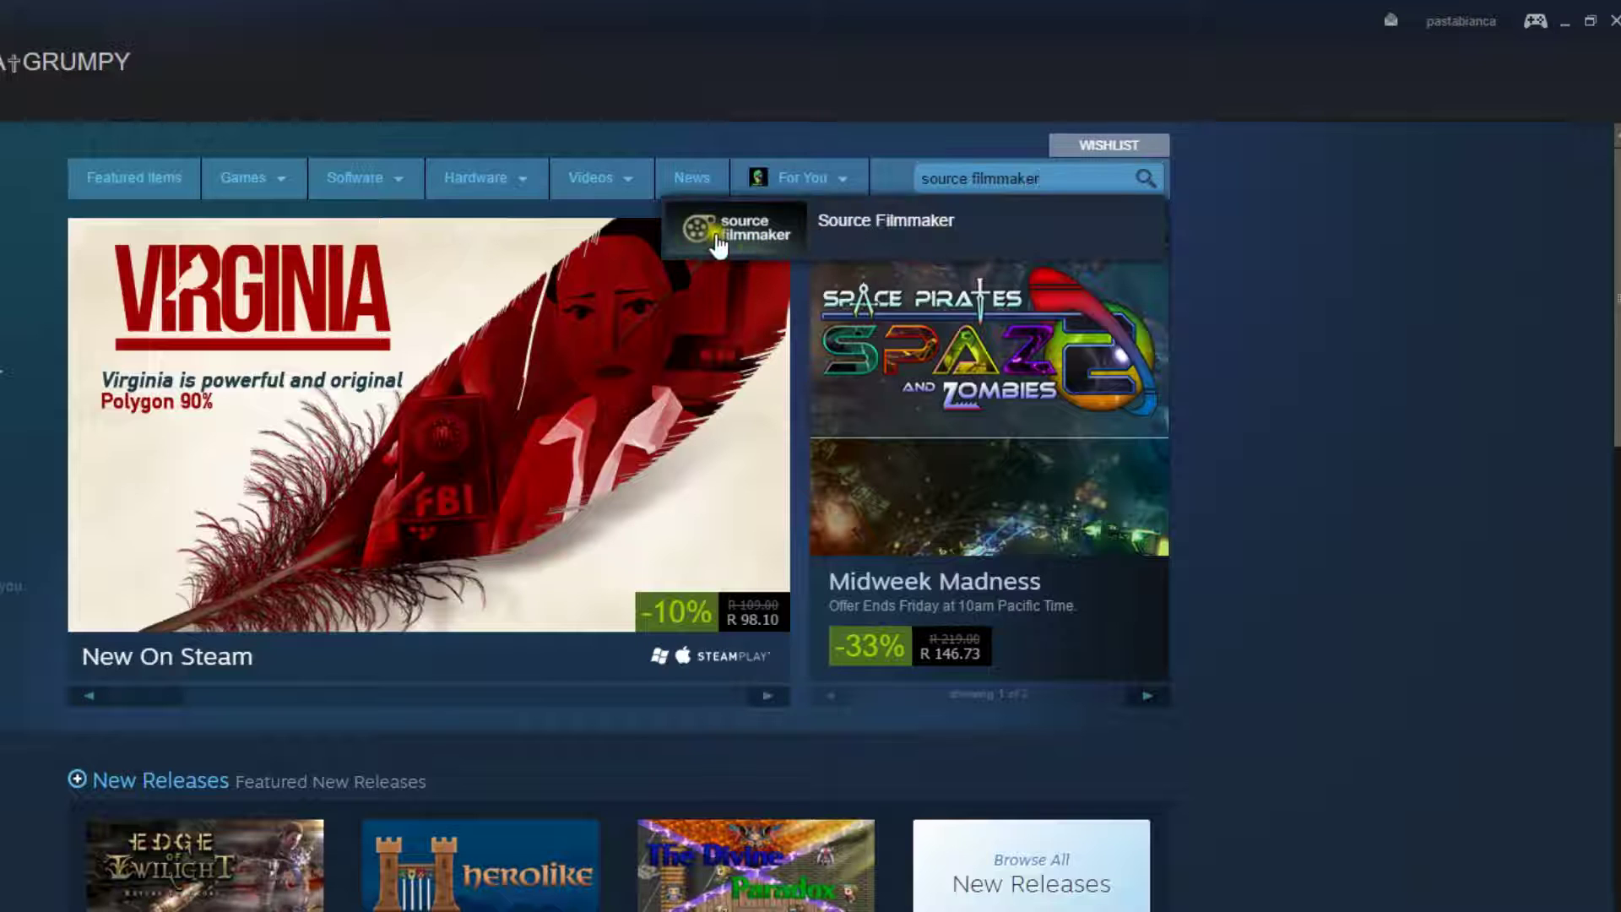
left_click(844, 233)
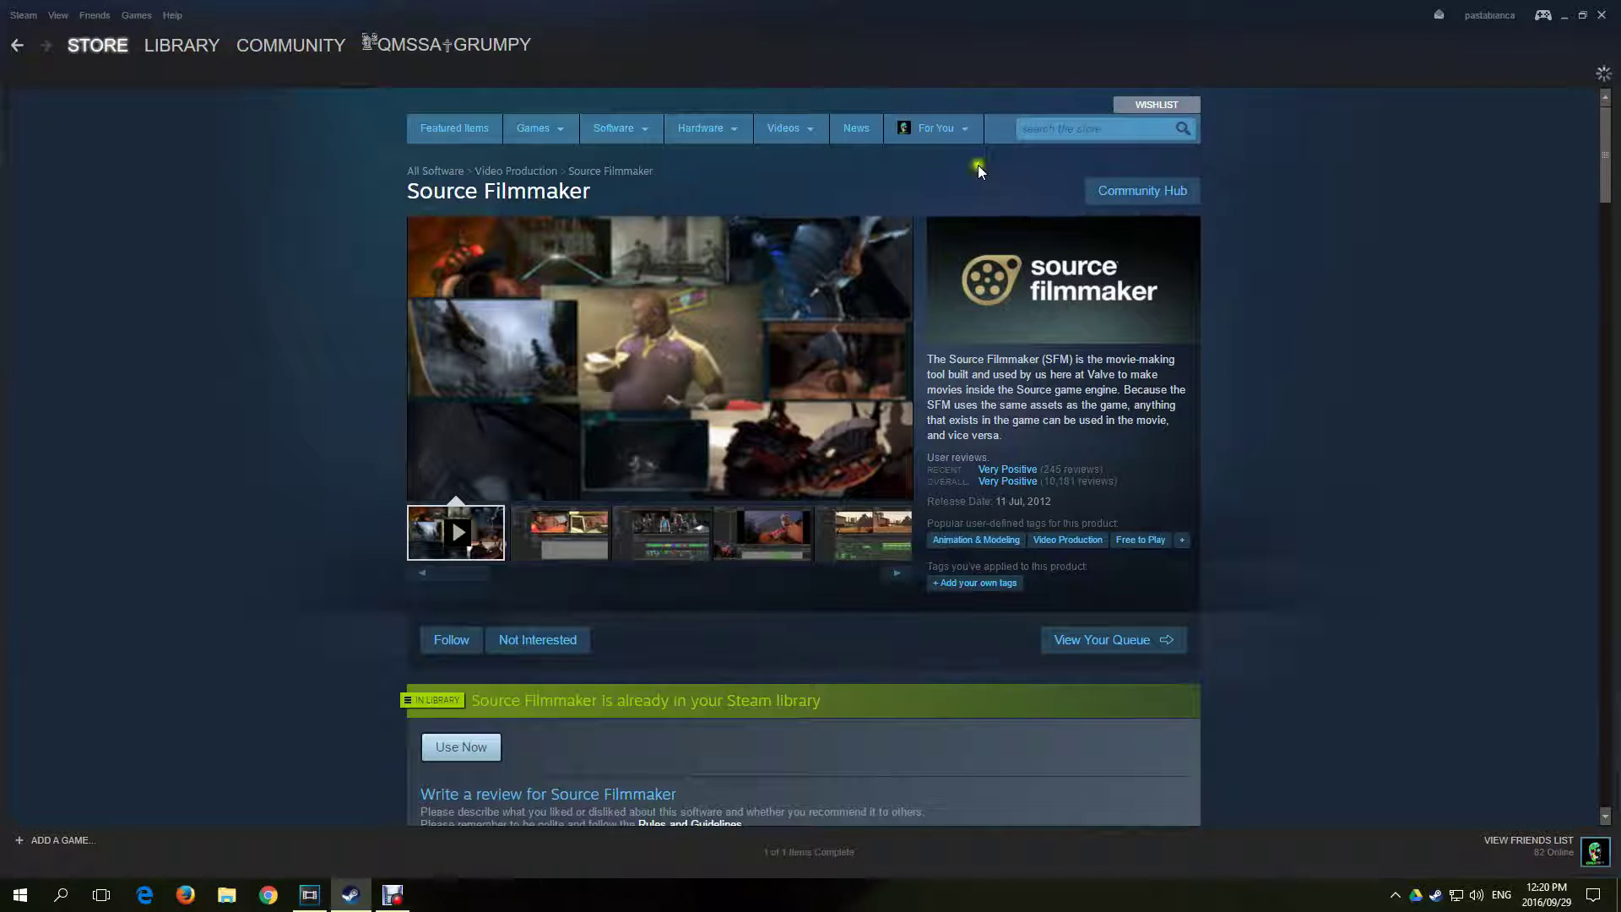
Scroll down the Source Filmmaker store page
scroll(918, 217, "down", 3)
scroll(915, 222, "down", 1)
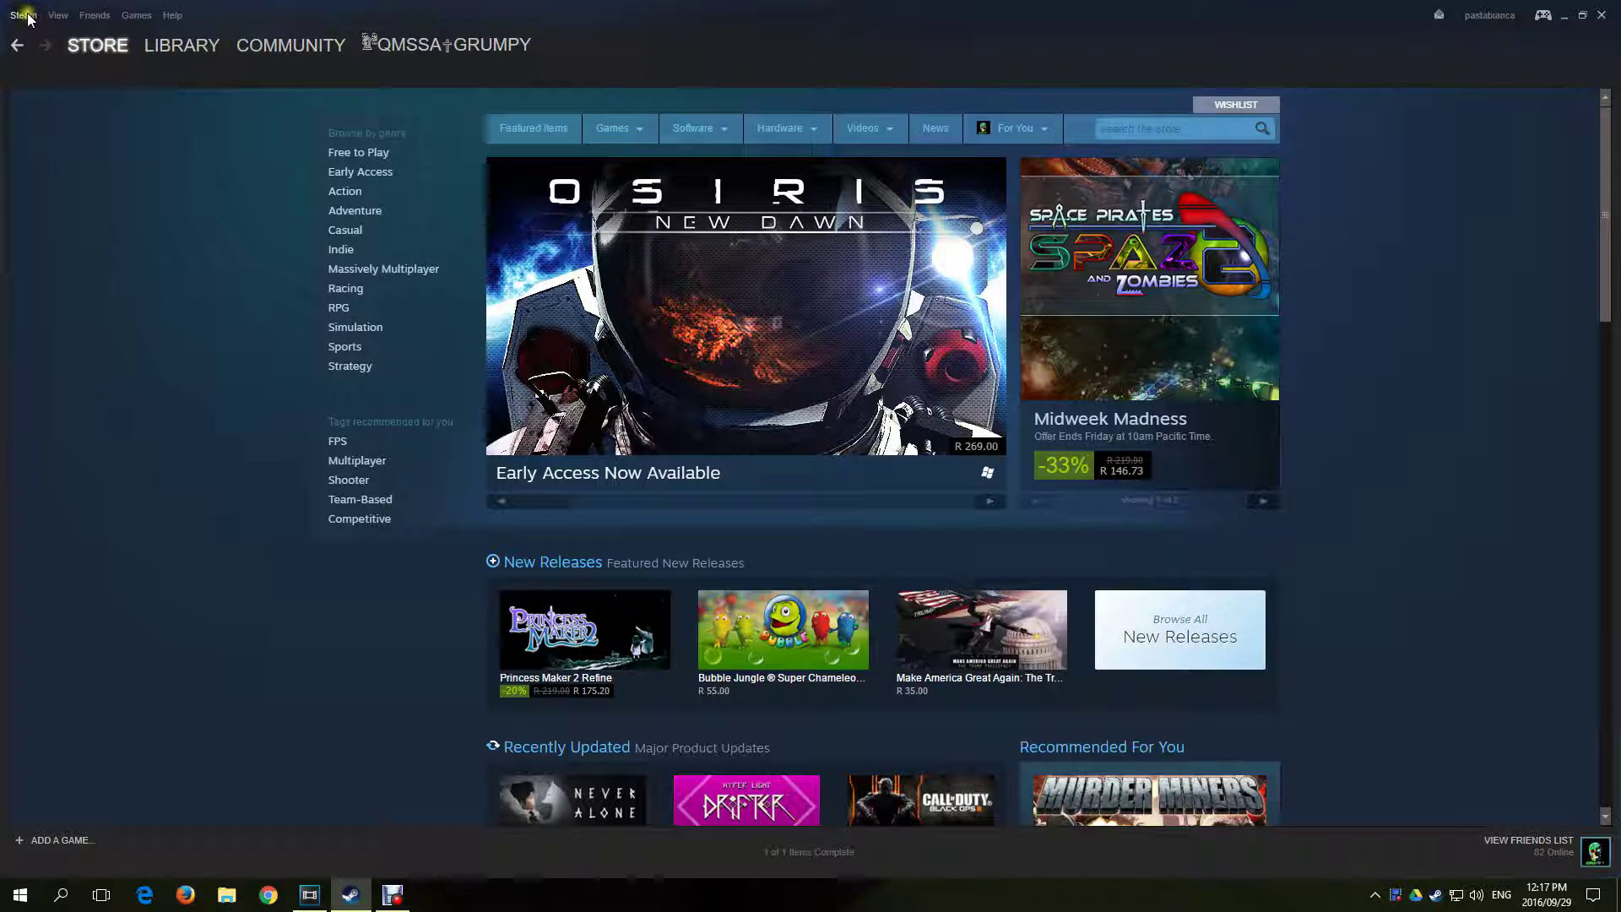
Start a Steam backup of installed programs with Source Filmmaker selected
left_click(36, 24)
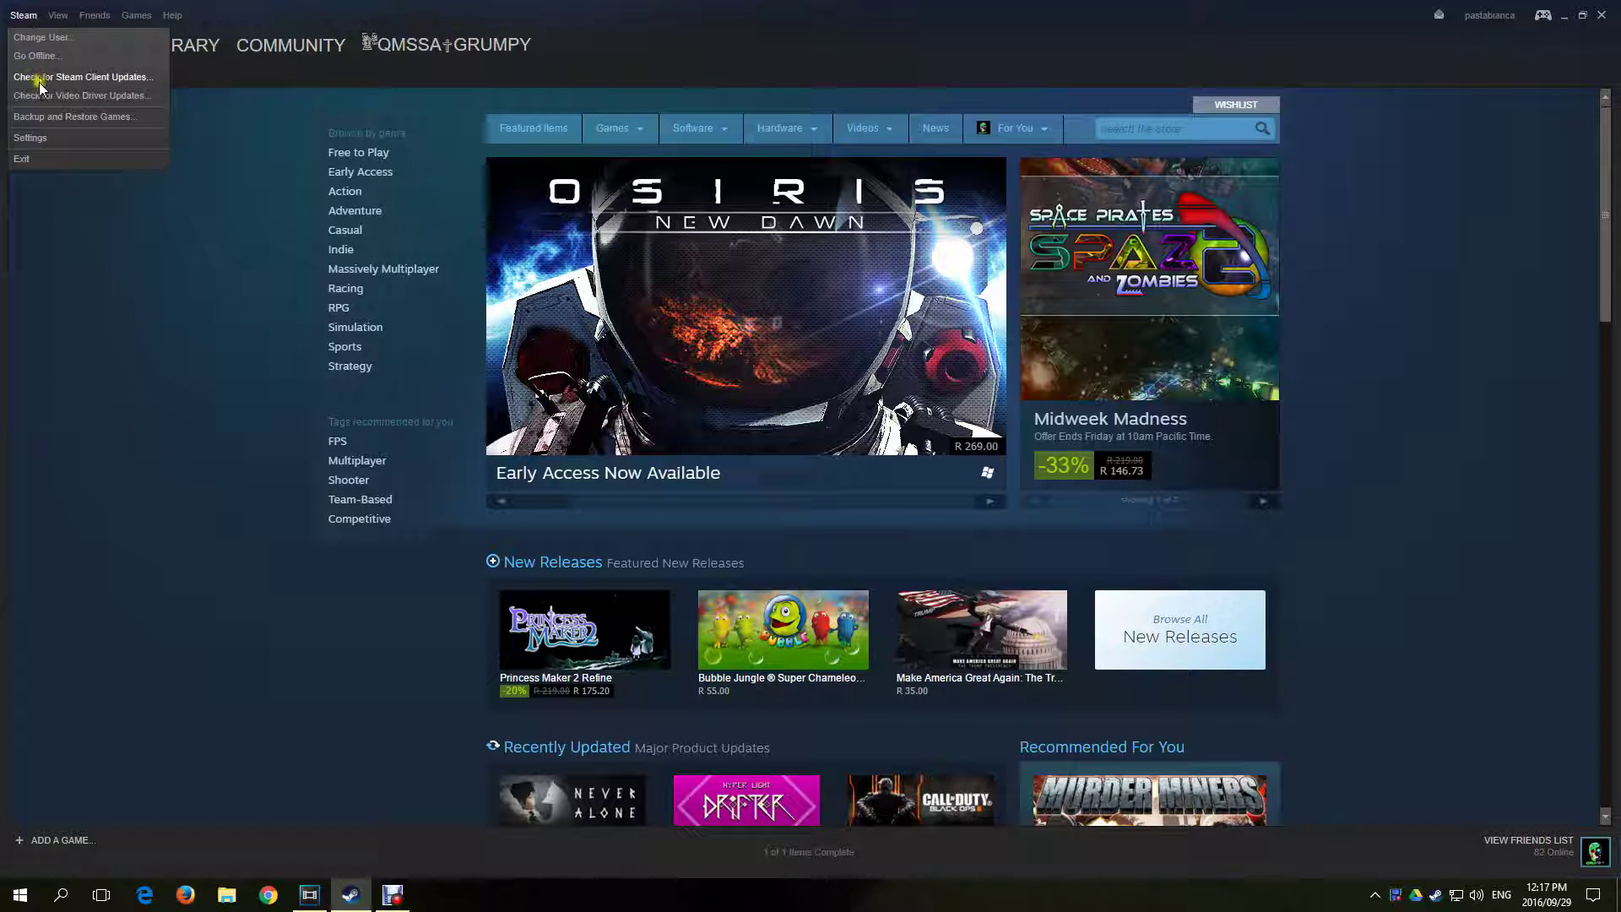
left_click(41, 117)
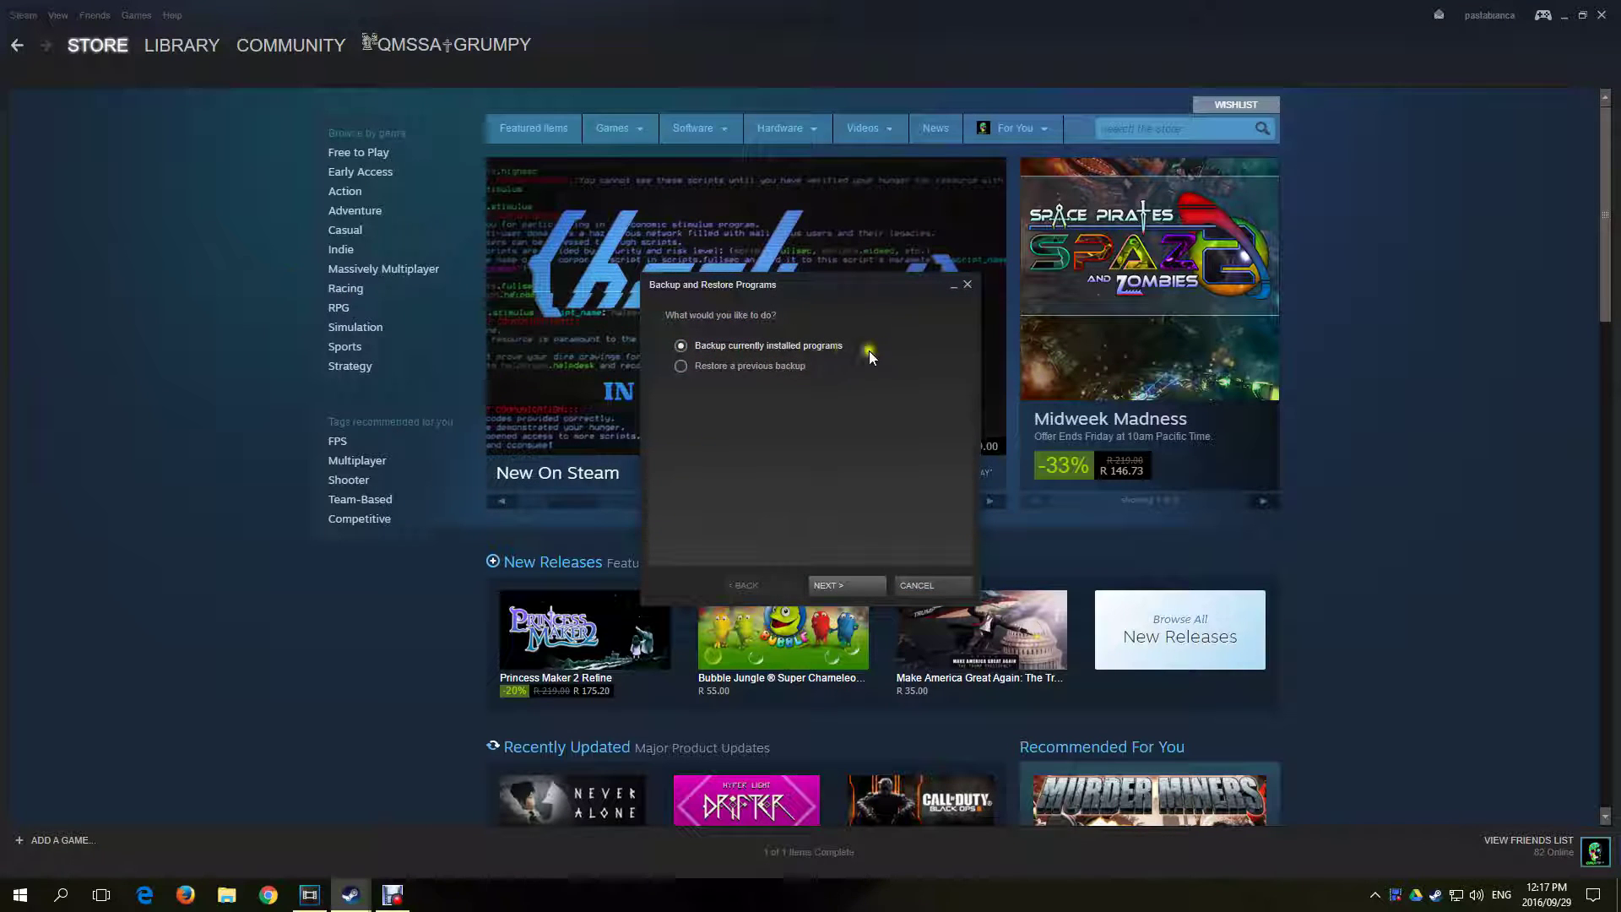
left_click(696, 342)
left_click(844, 585)
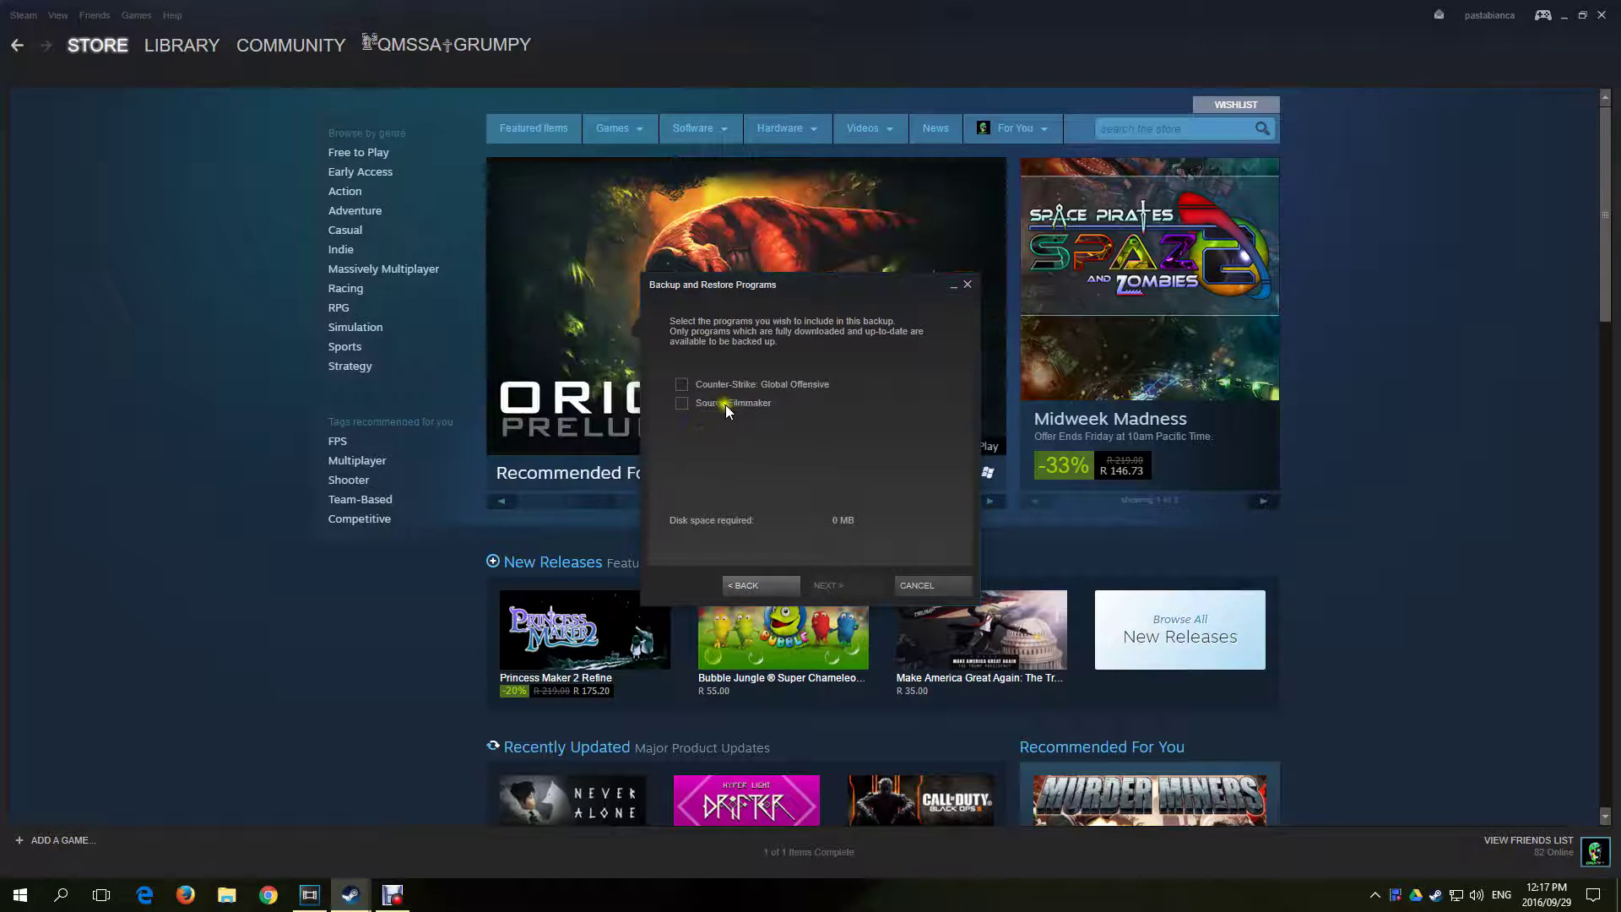
left_click(682, 404)
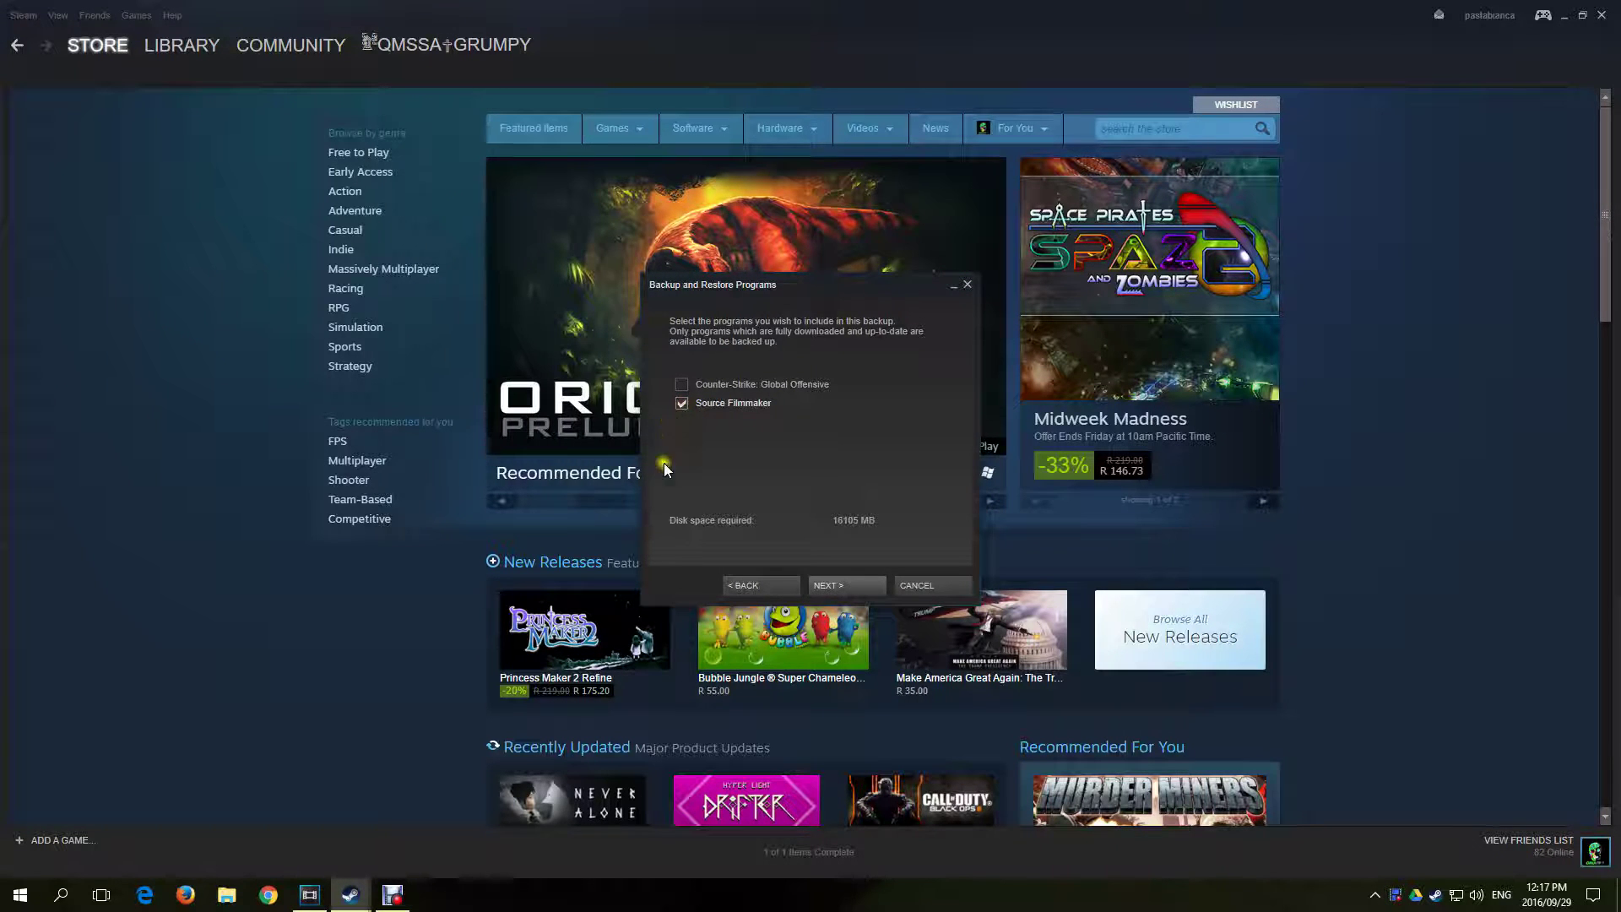
left_click(844, 585)
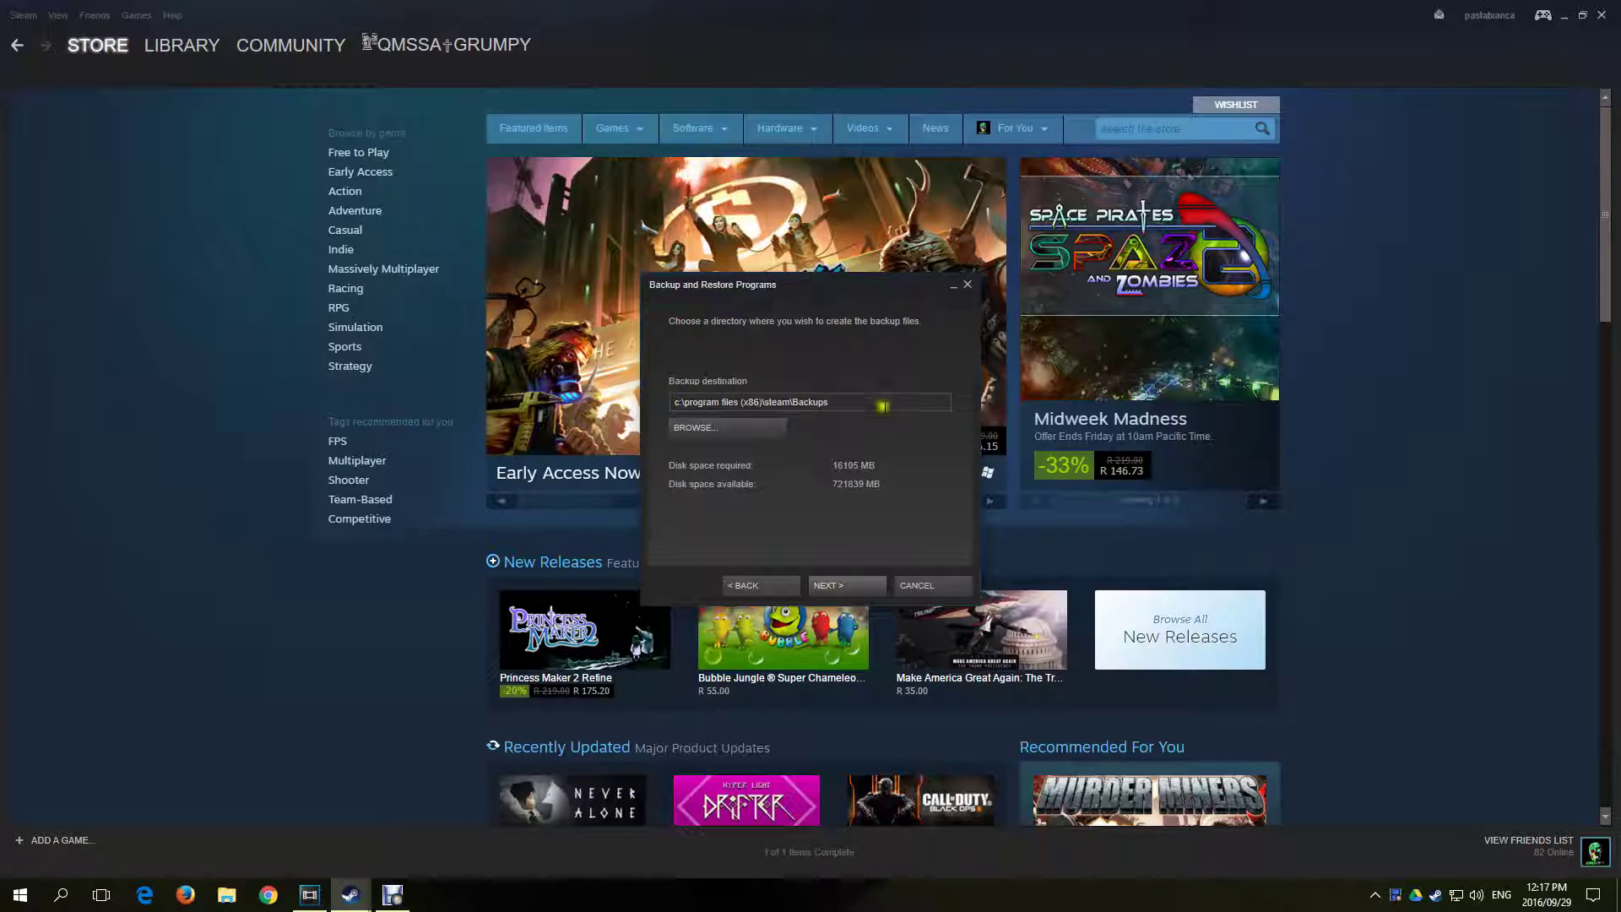
Keep the default Steam Backups destination, set a 9999 MB custom file size, and start the backup
left_click(847, 585)
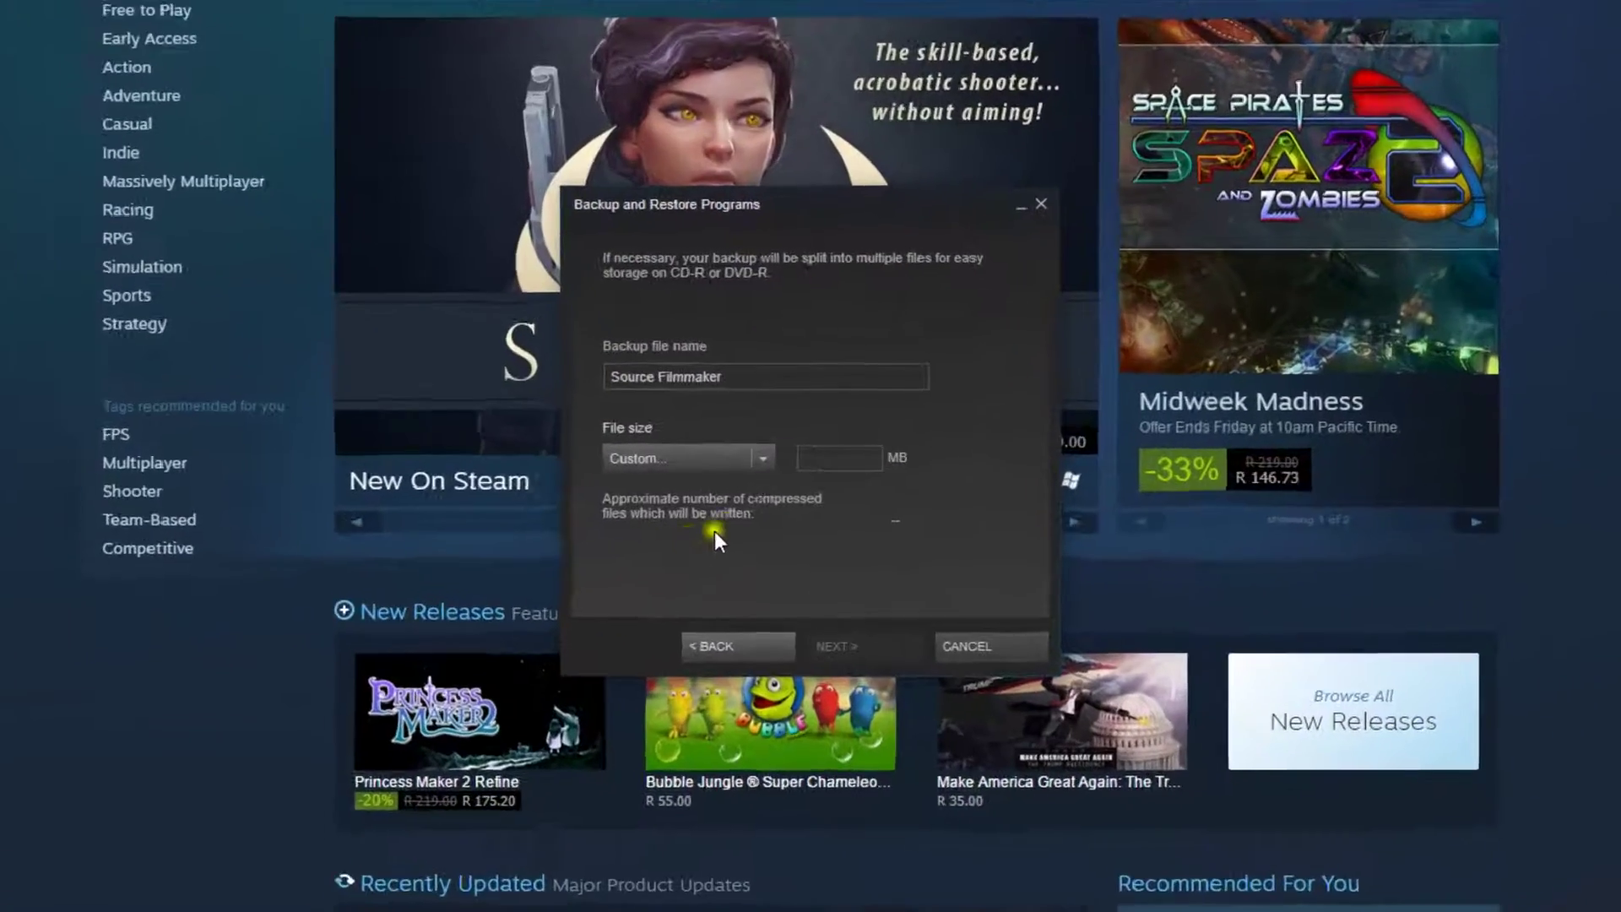
left_click(812, 458)
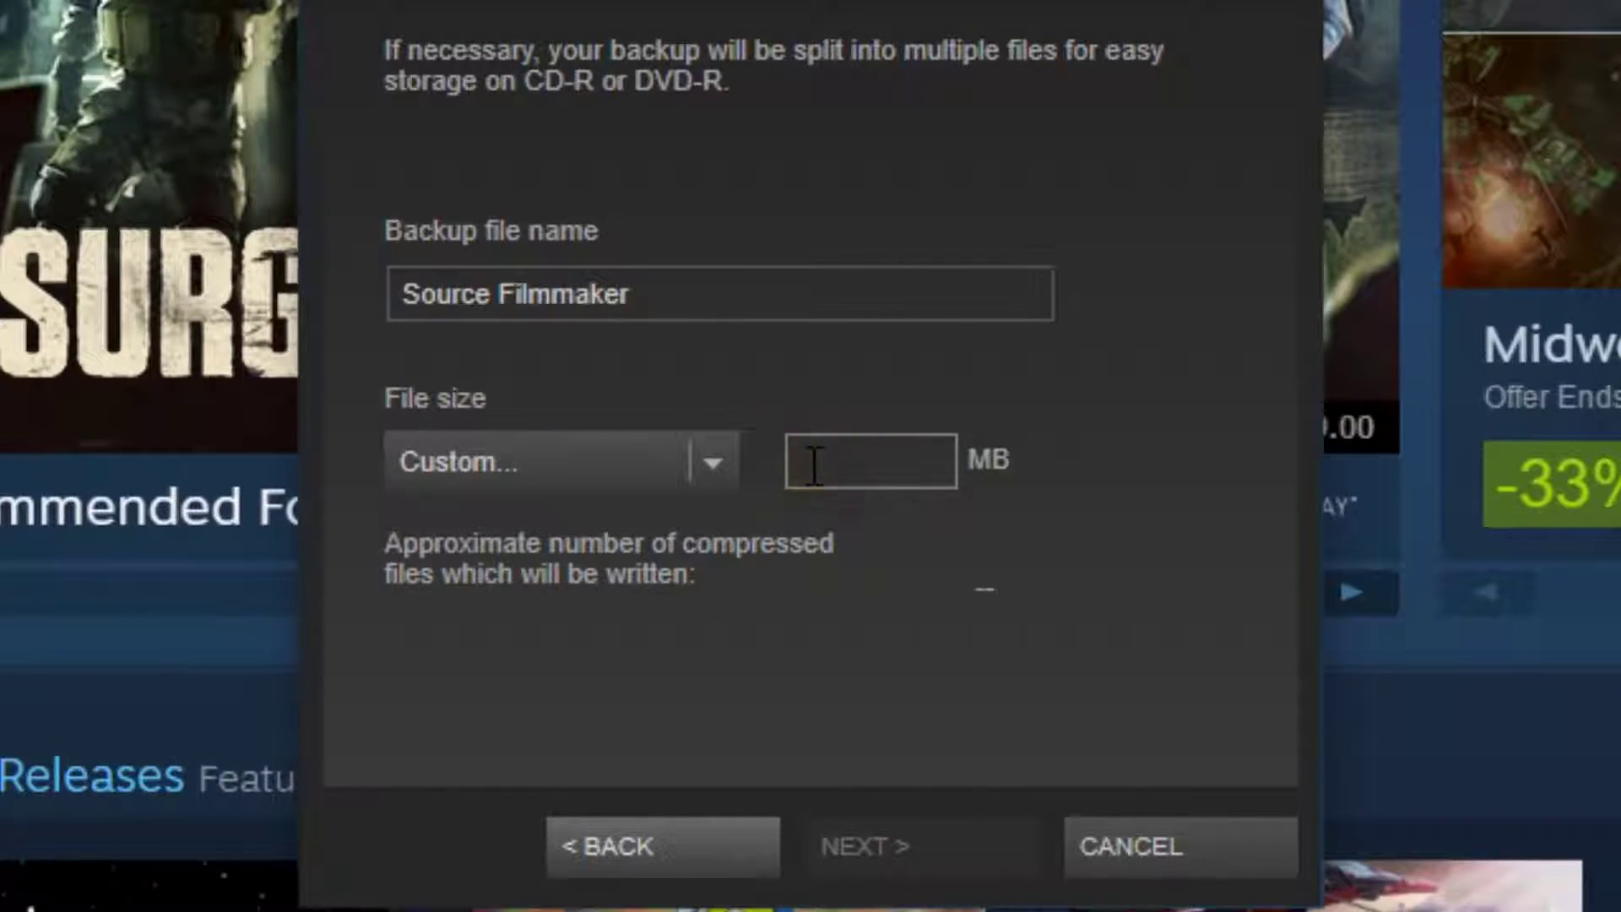
type("99")
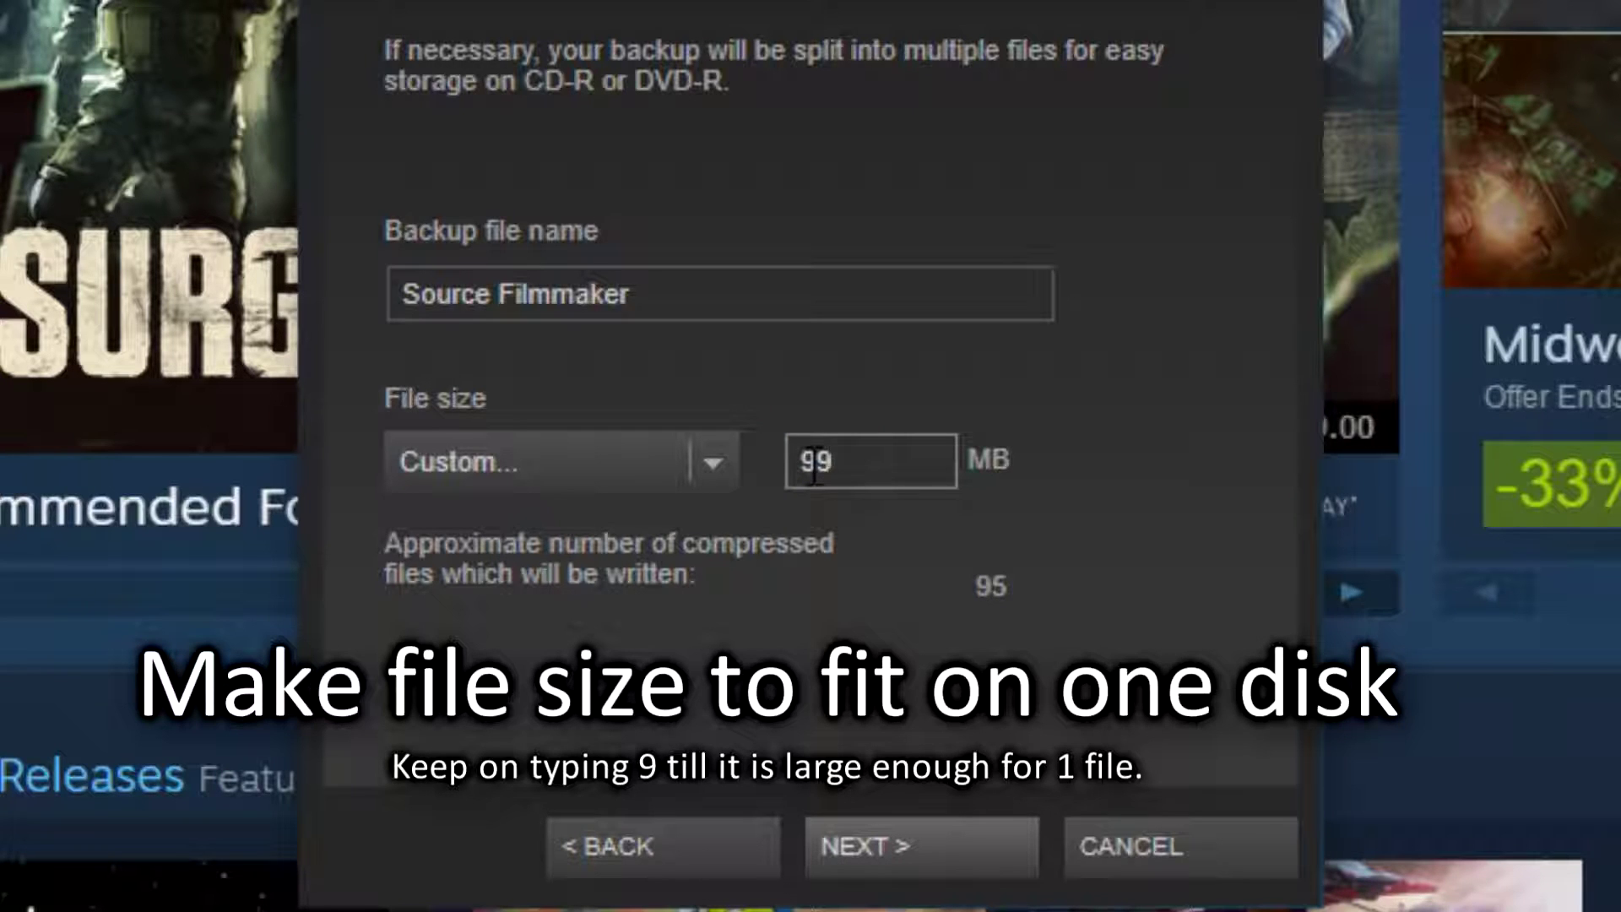
type("99")
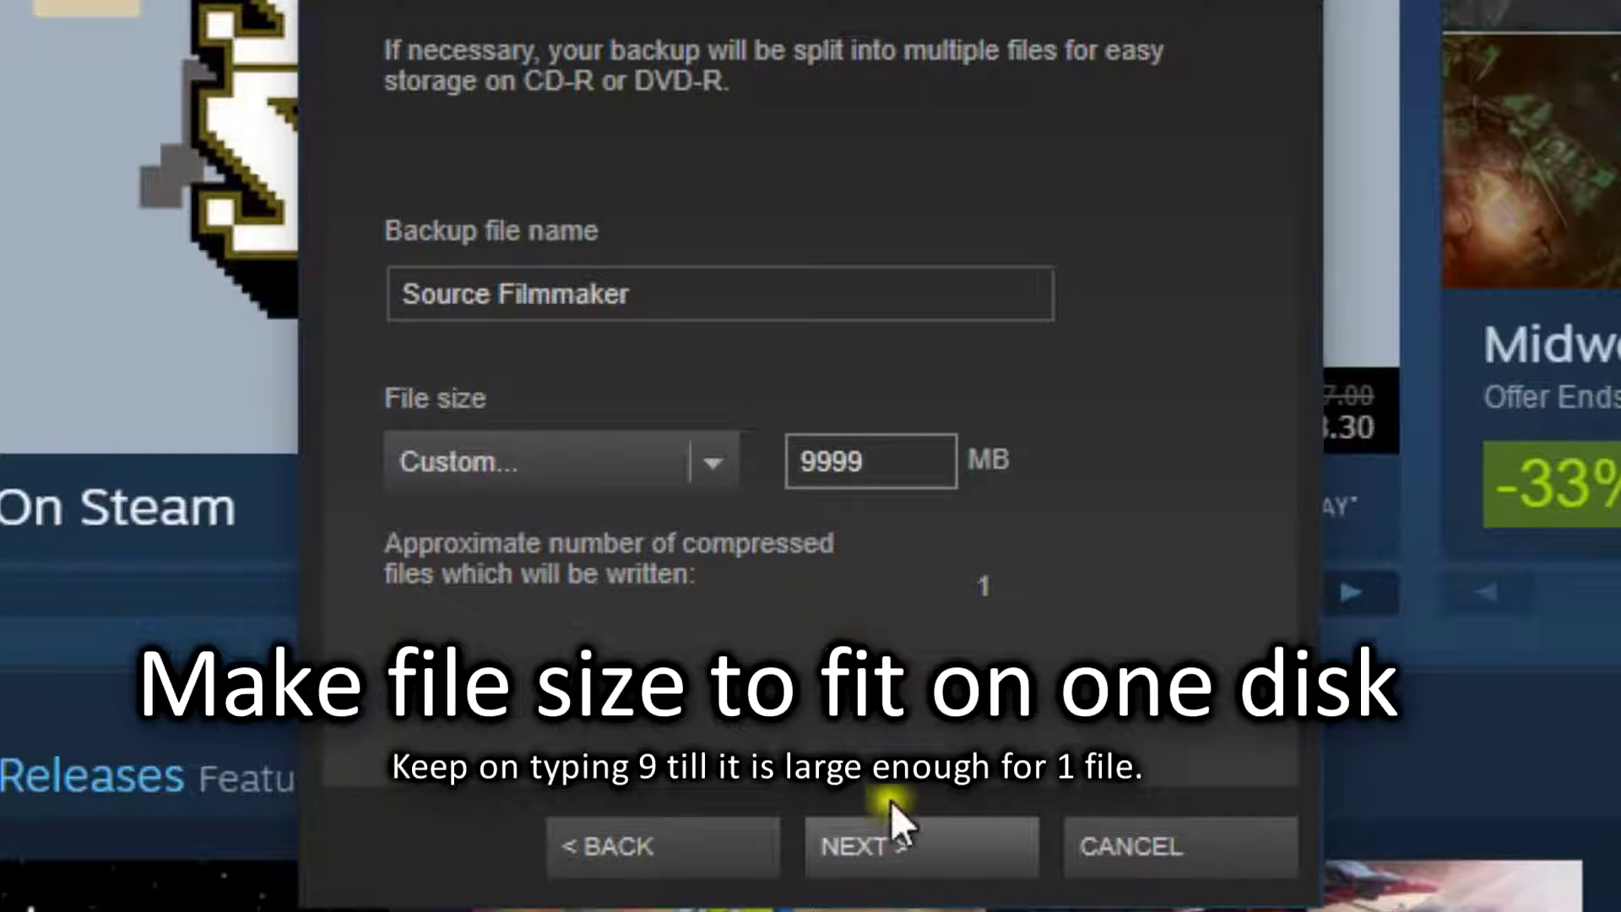
left_click(929, 851)
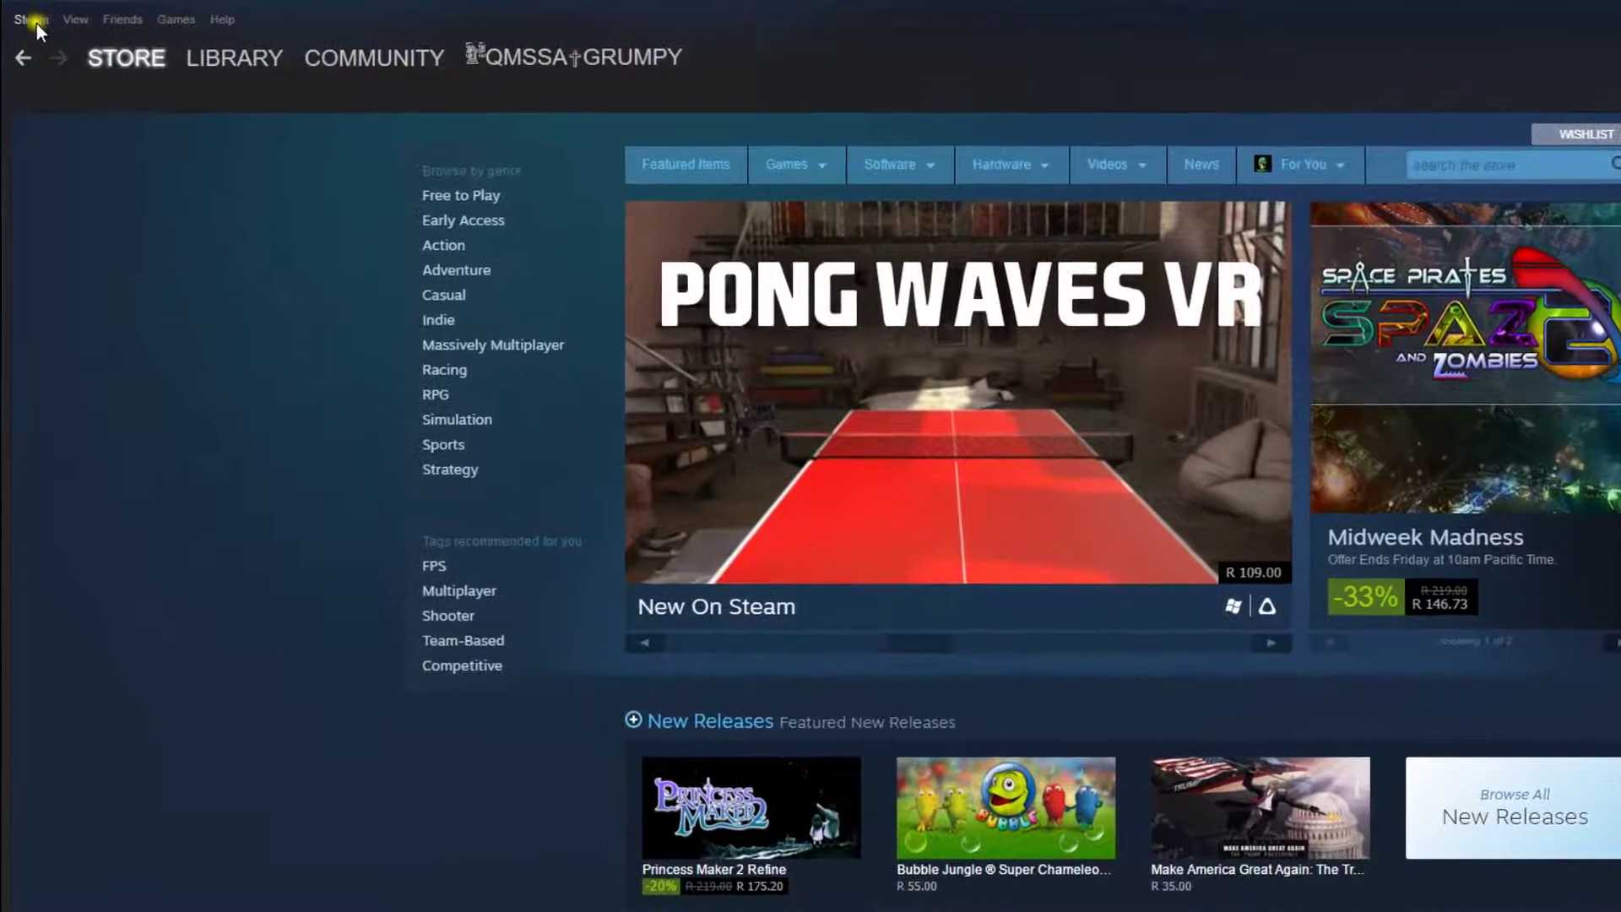
Open Steam's Backup and Restore Games and choose to restore a previous backup
left_click(32, 19)
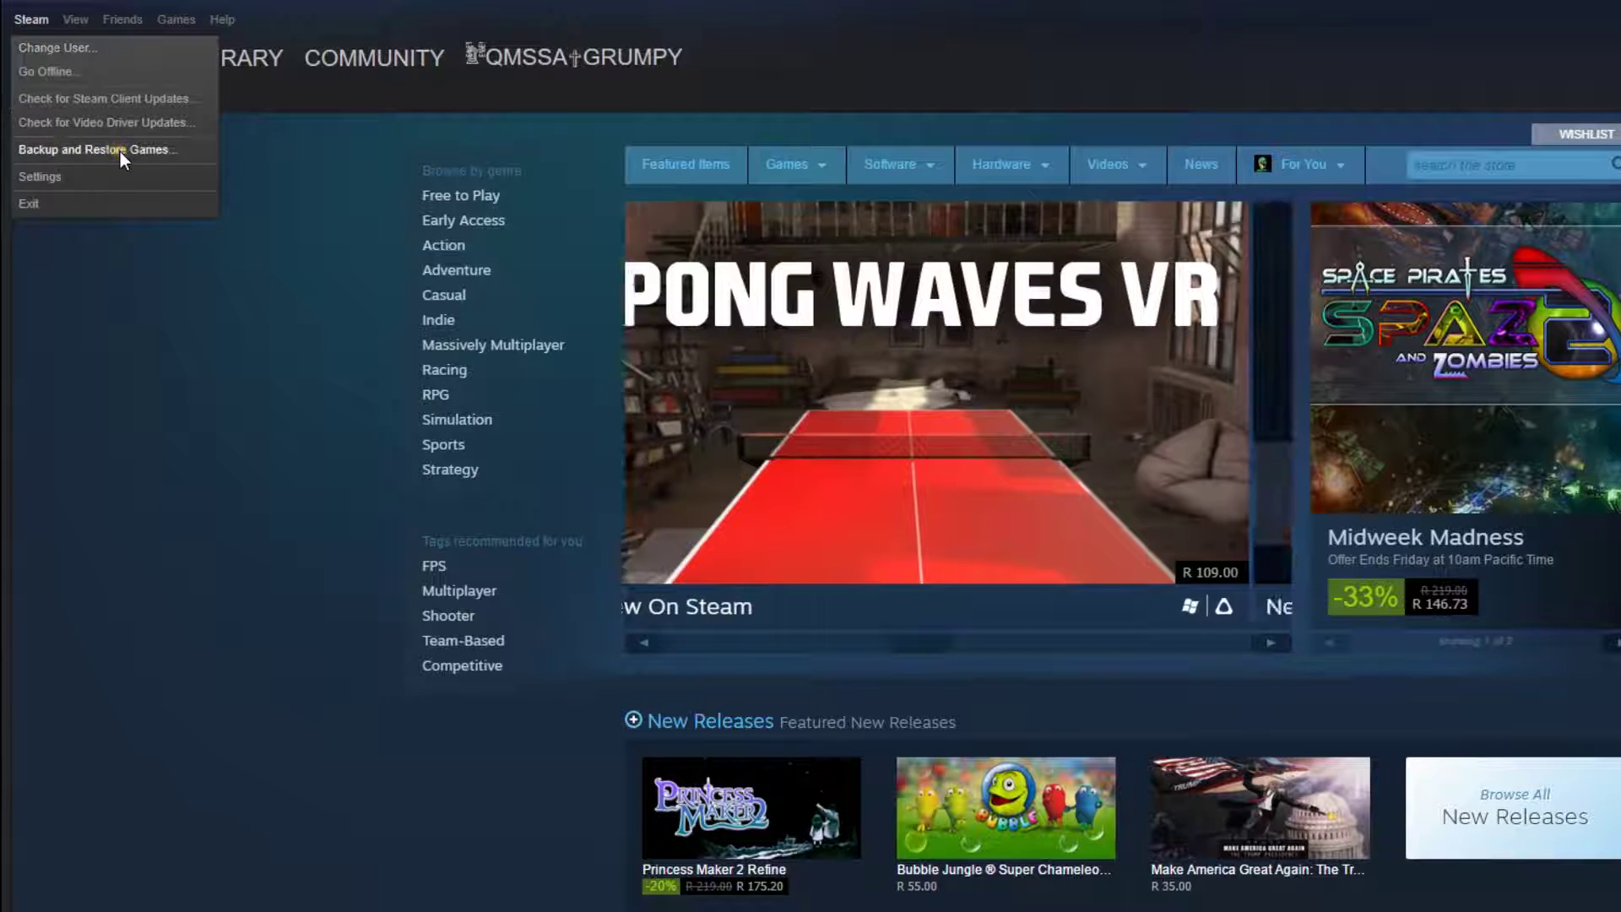
left_click(120, 150)
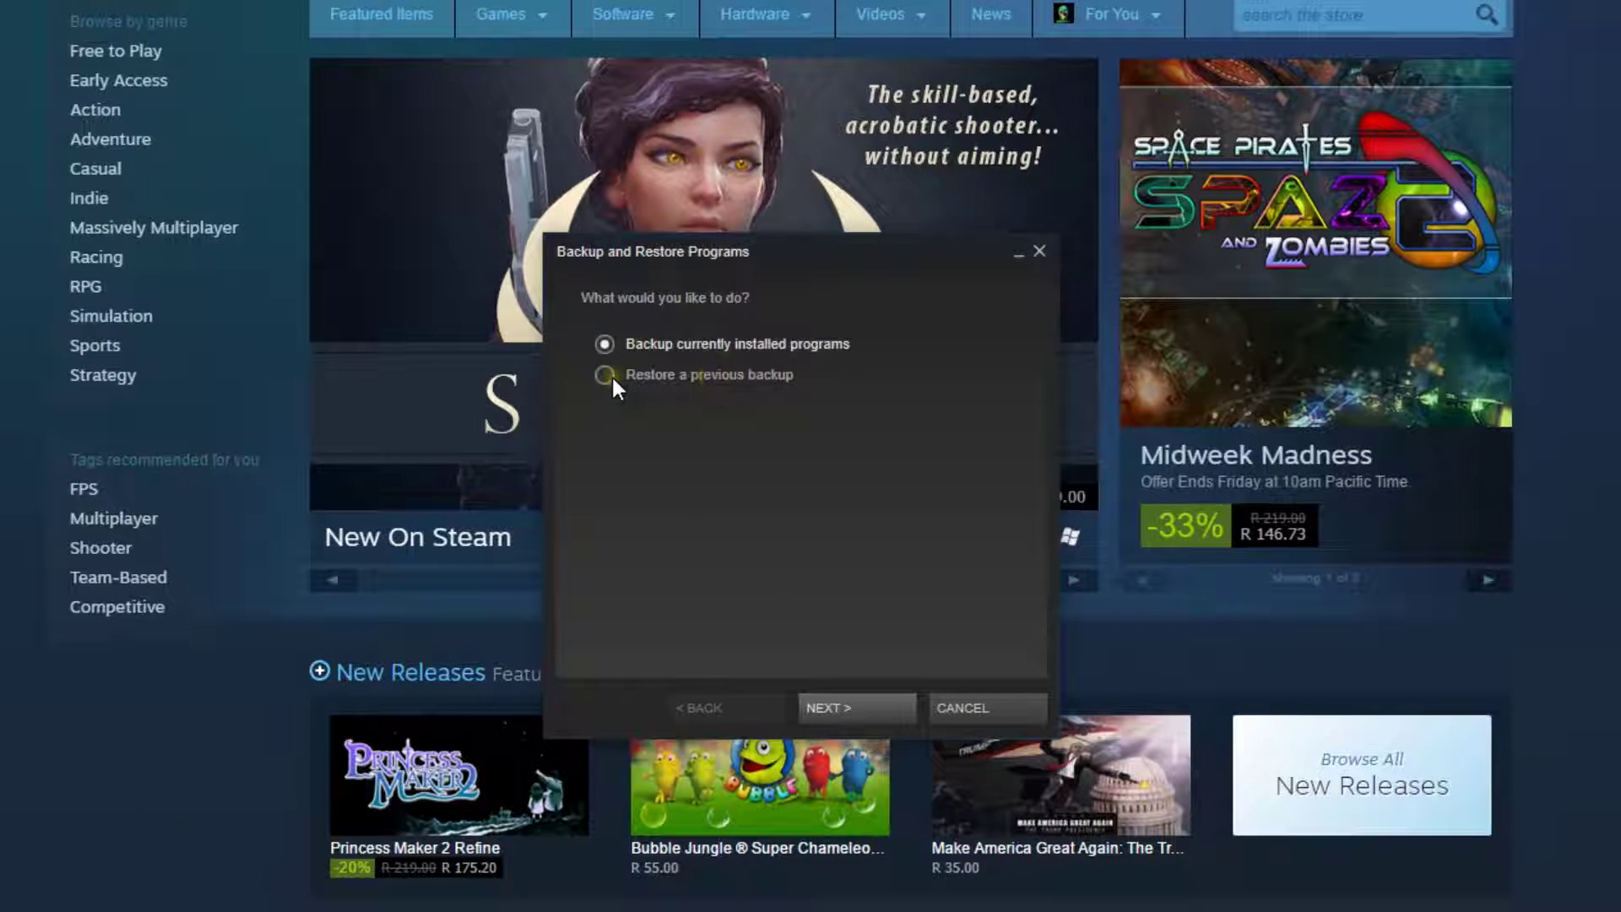
left_click(606, 375)
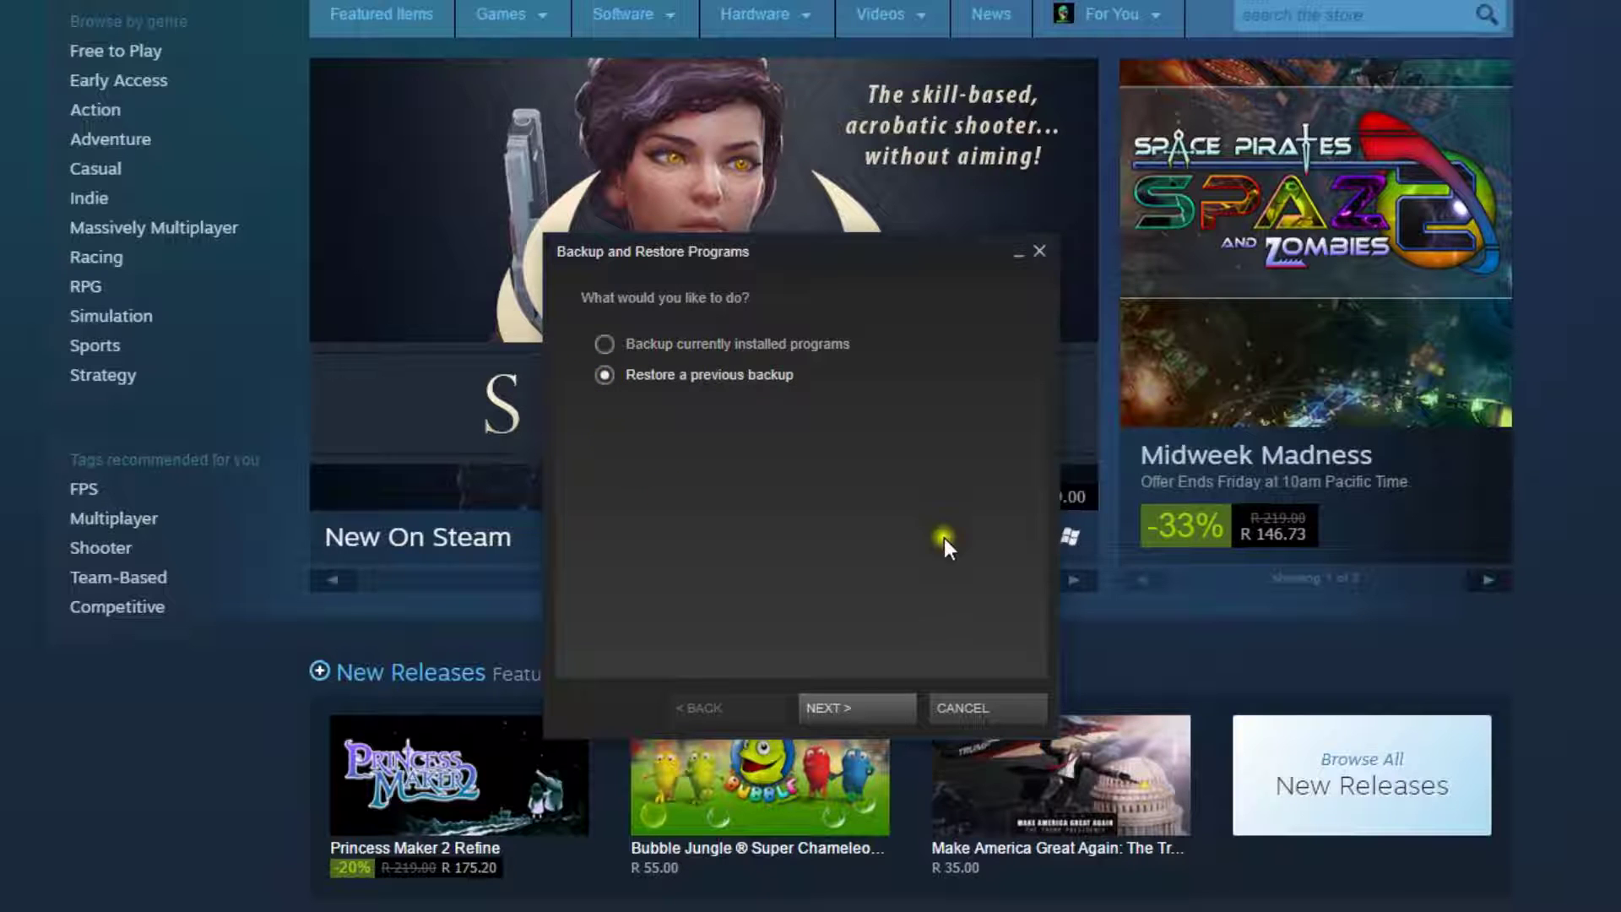
left_click(863, 709)
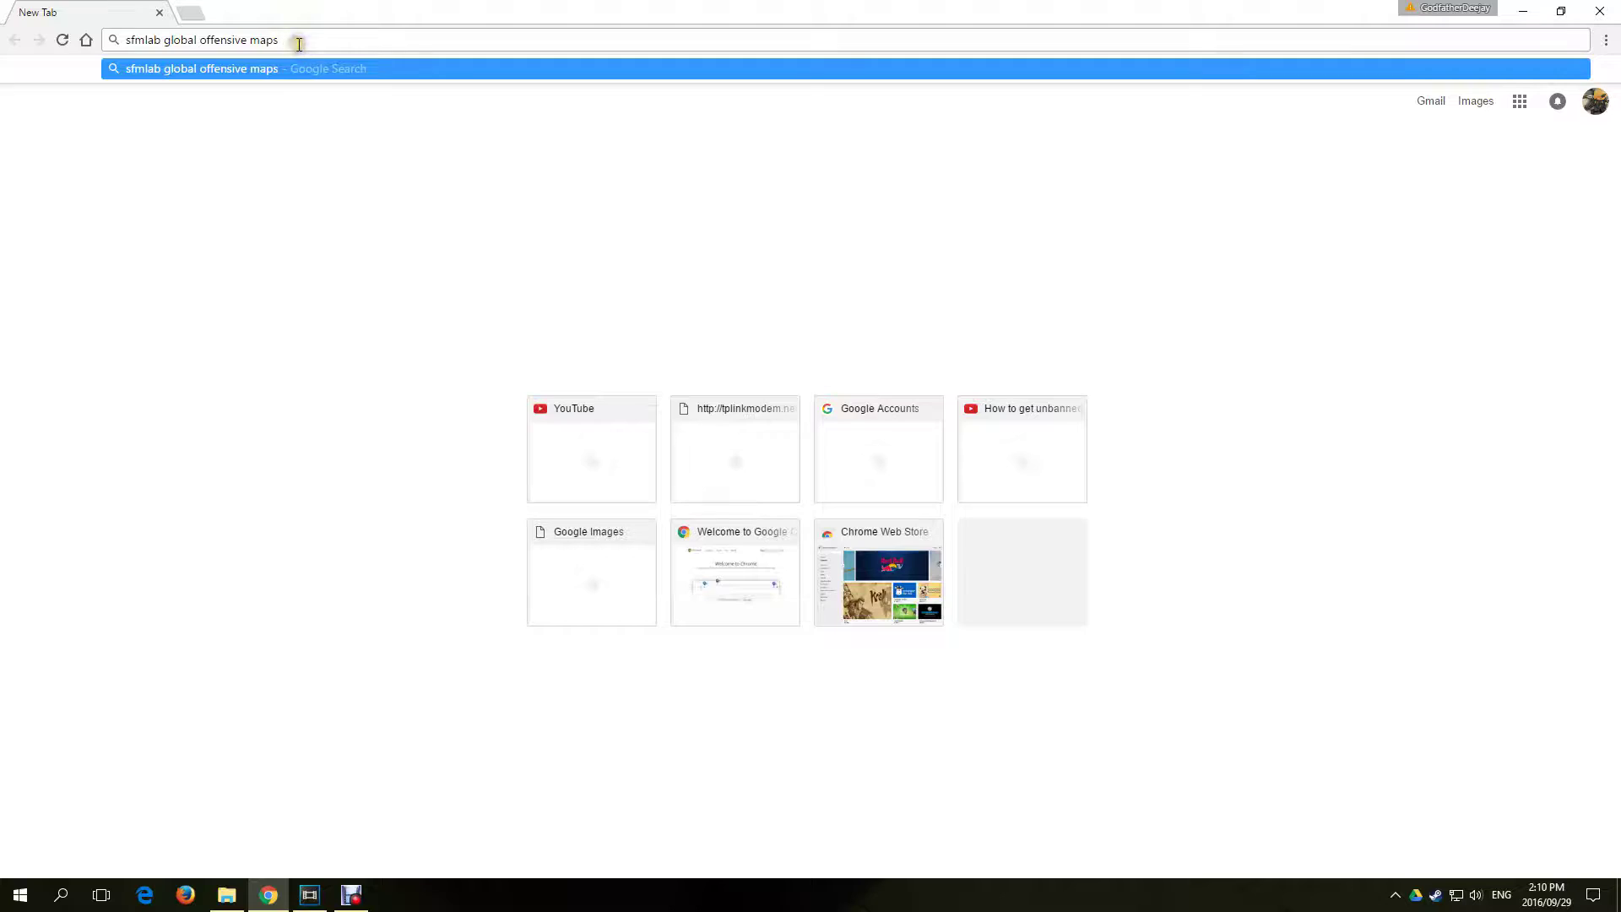
Search Google for 'sfmlab global offensive maps' and download the maps pack from the EU (Amsterdam) mirror
left_click(296, 42)
key("Return")
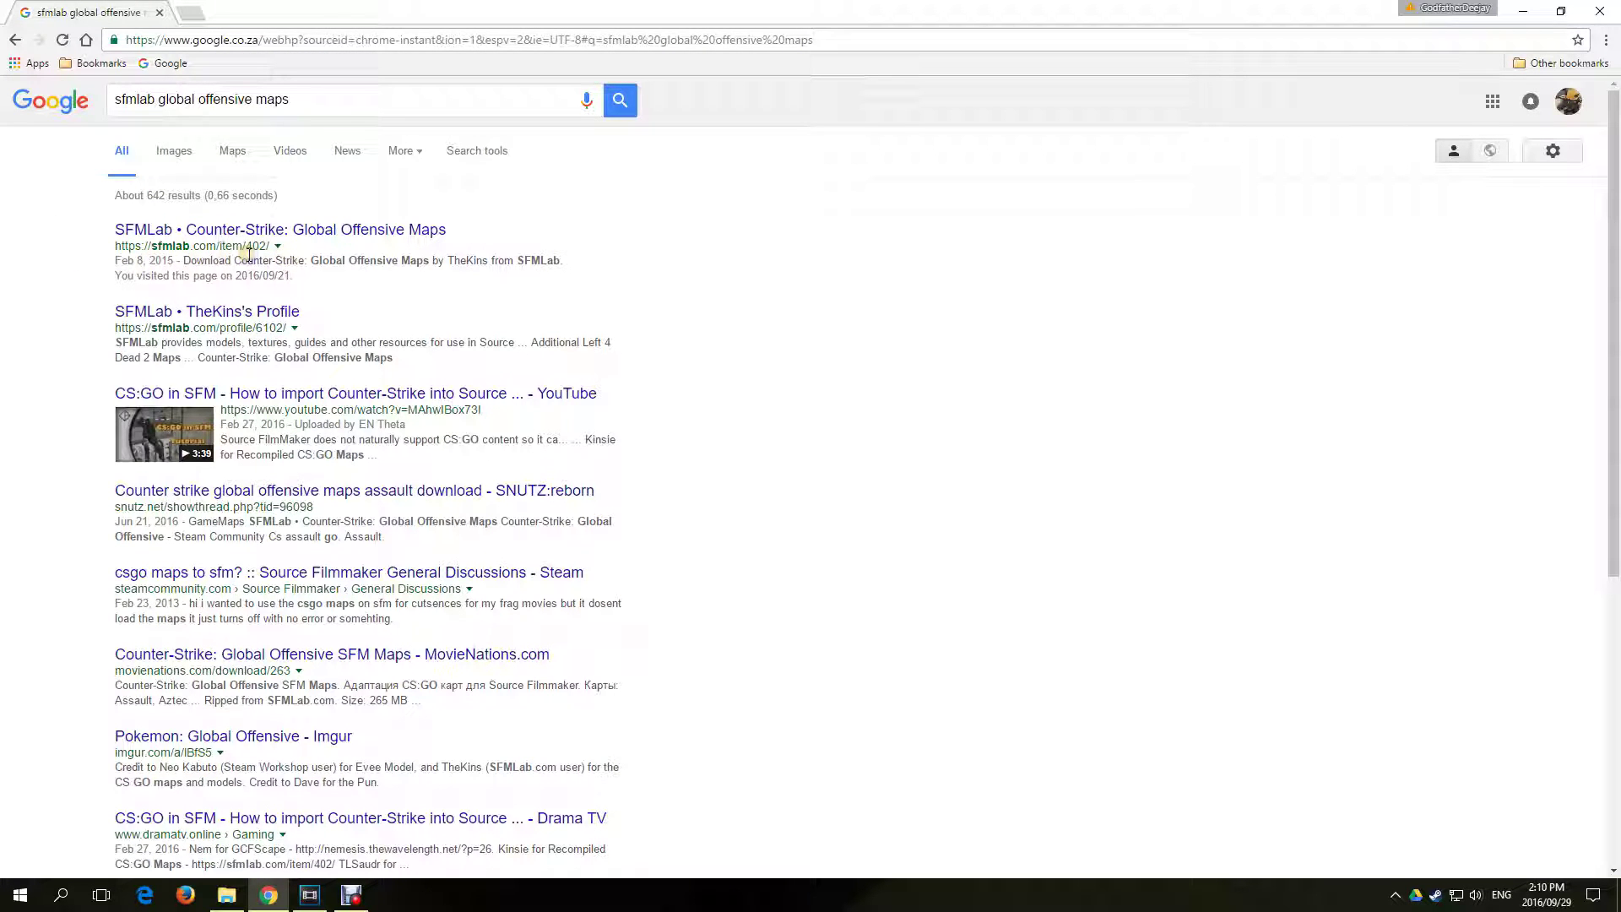
left_click(256, 232)
left_click_drag(1611, 290, 1614, 515)
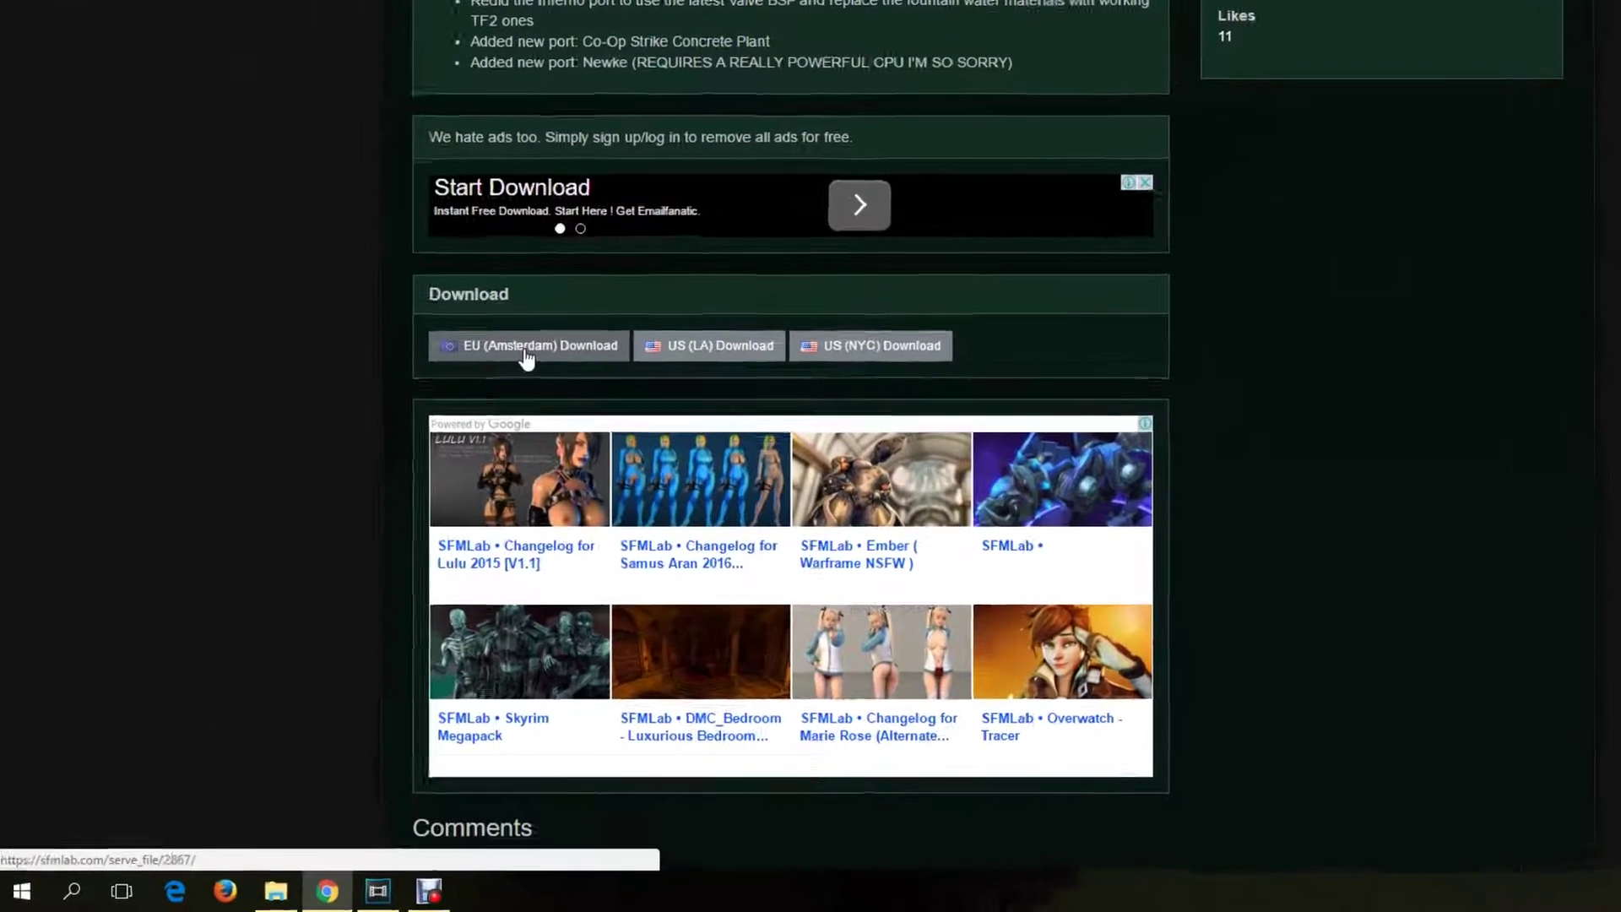
left_click(429, 456)
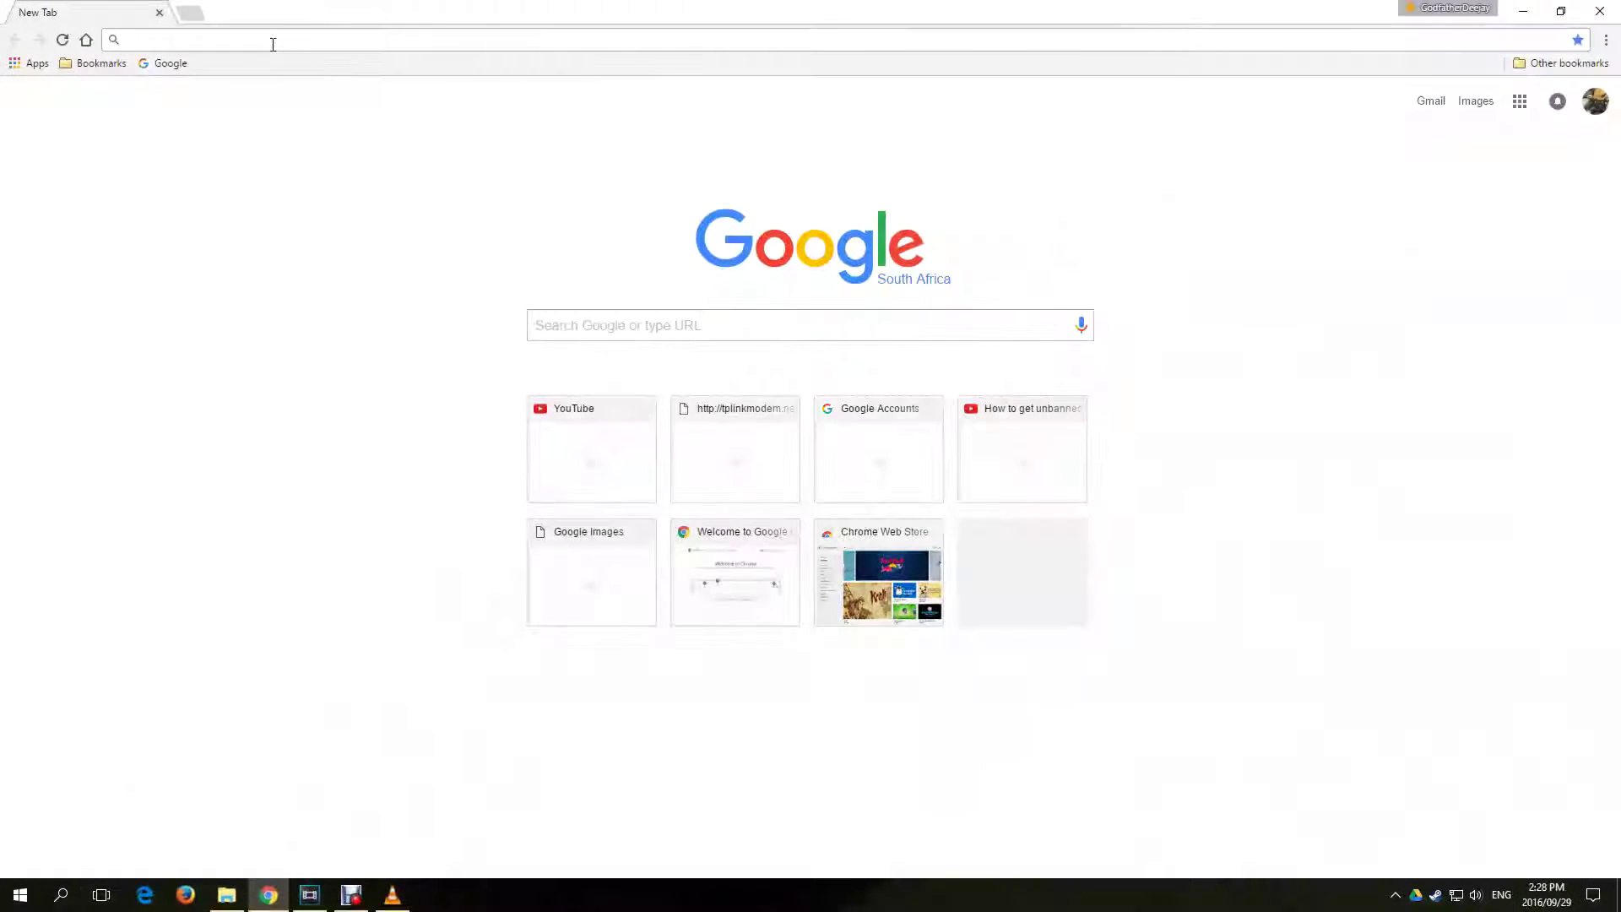
Search for gcfscape and download the GCFScape installer from Nem's Tools
type("gcfsca")
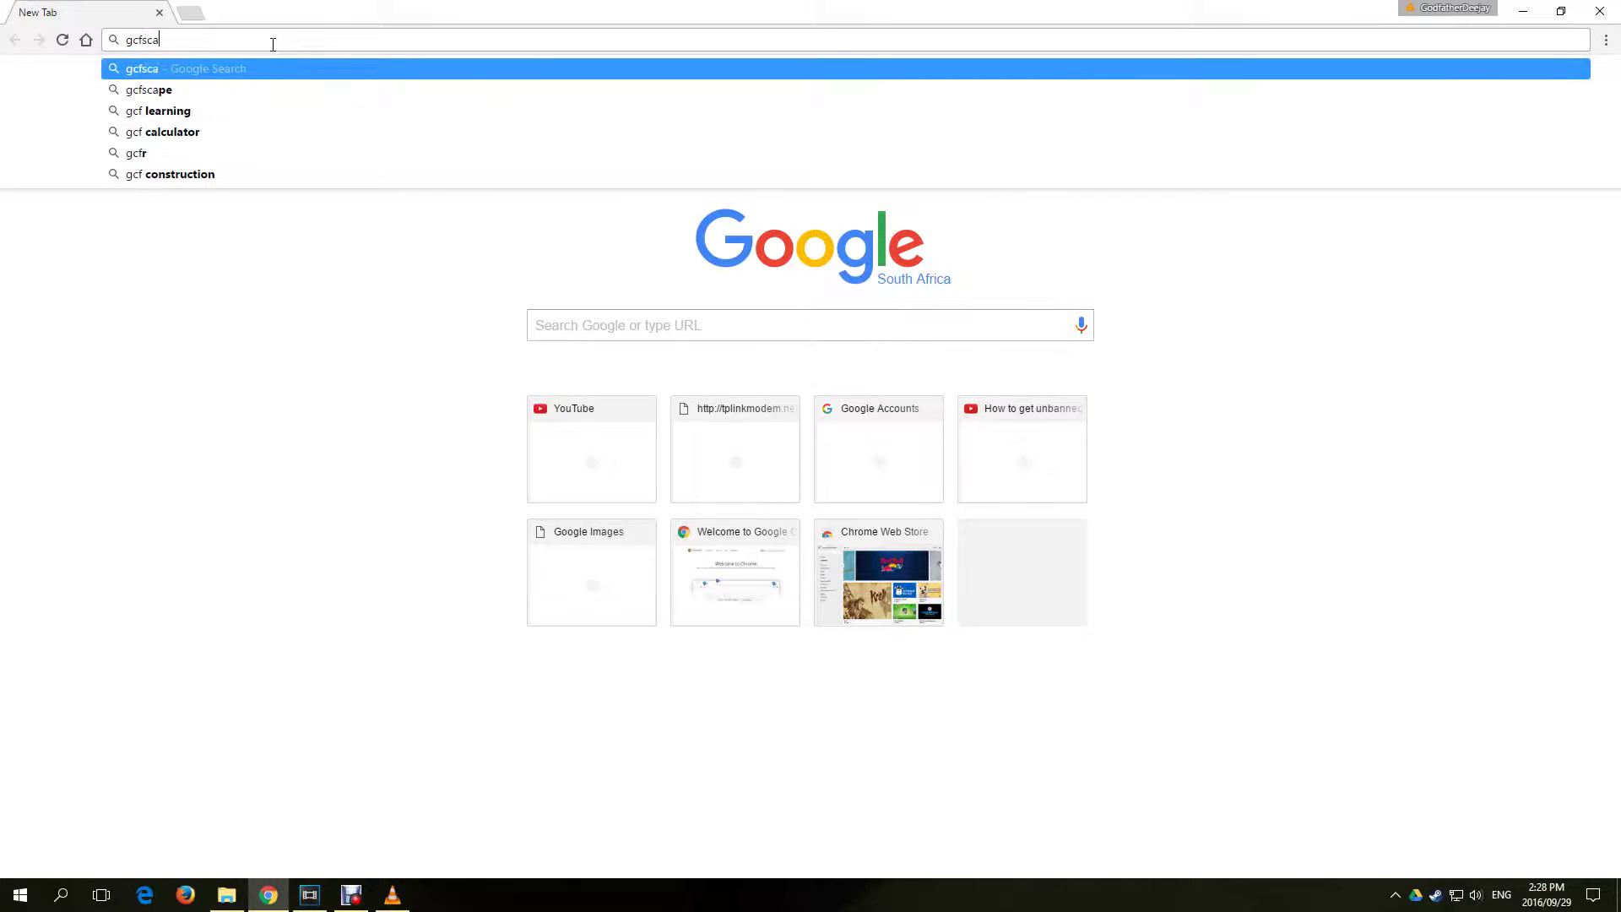
type("pe")
key("Return")
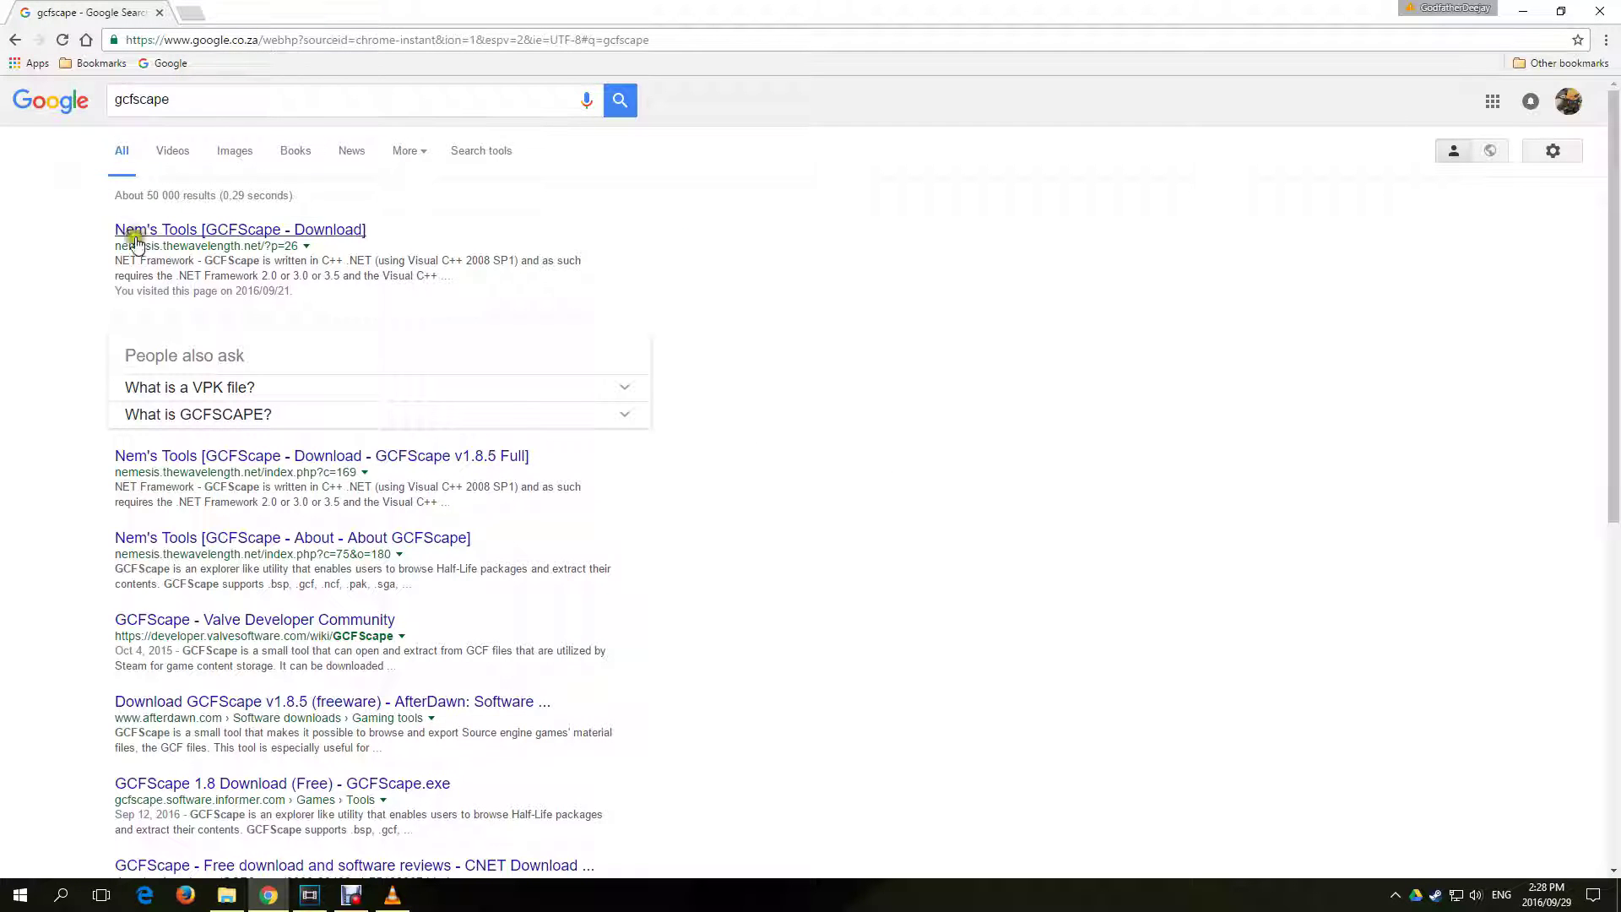
left_click(179, 231)
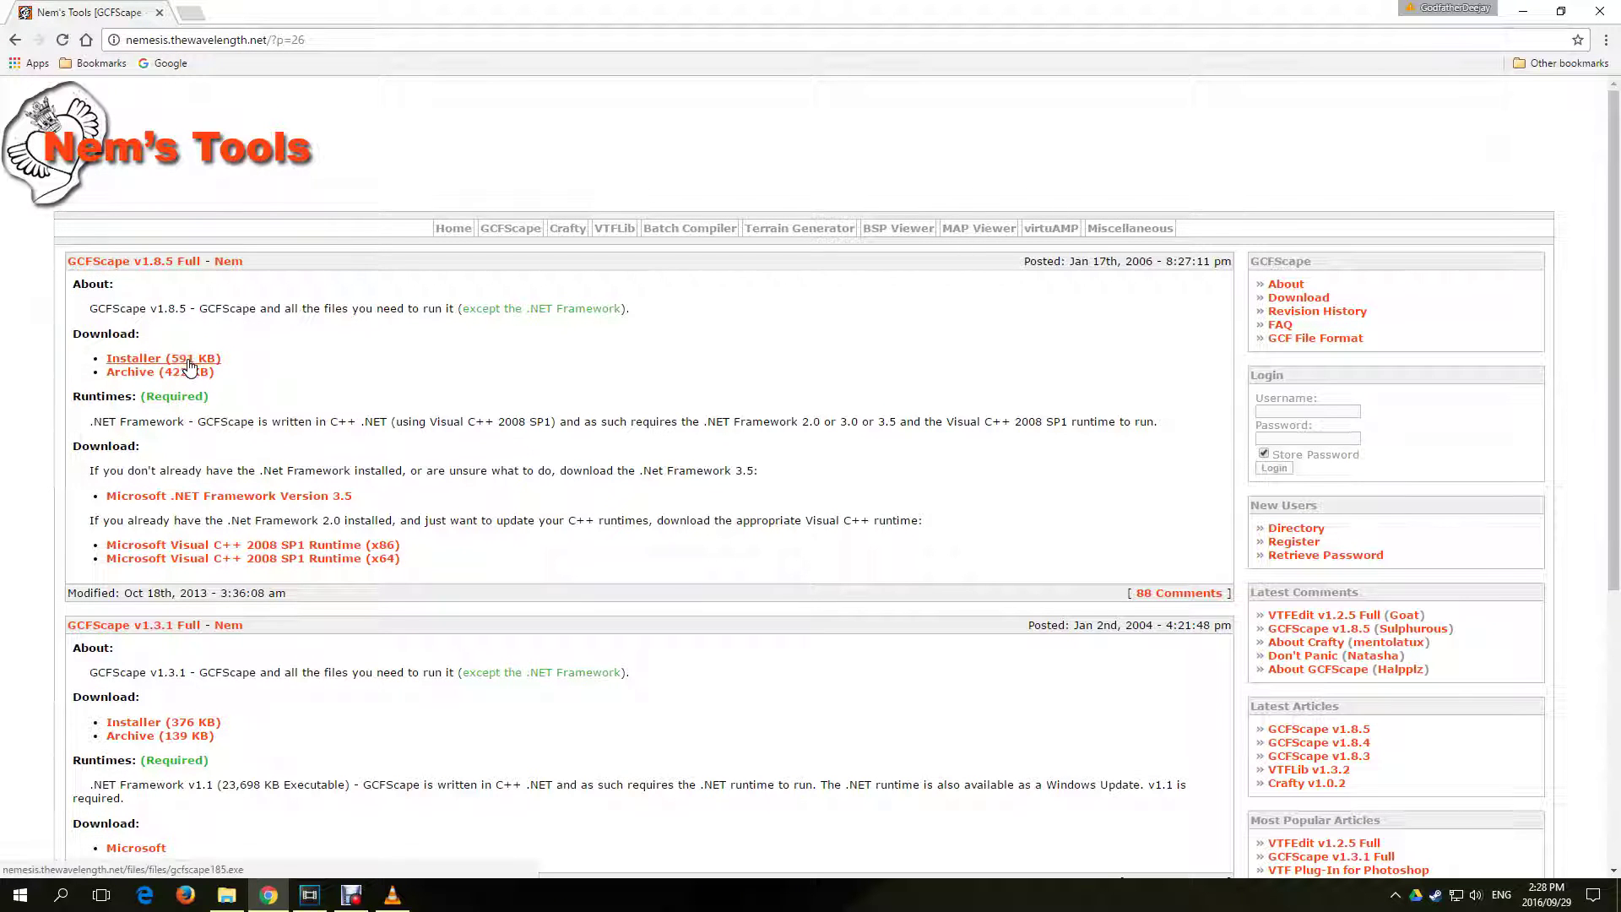
left_click(190, 365)
Install GCFScape with default settings, accepting the license and skipping the readme
left_click(76, 859)
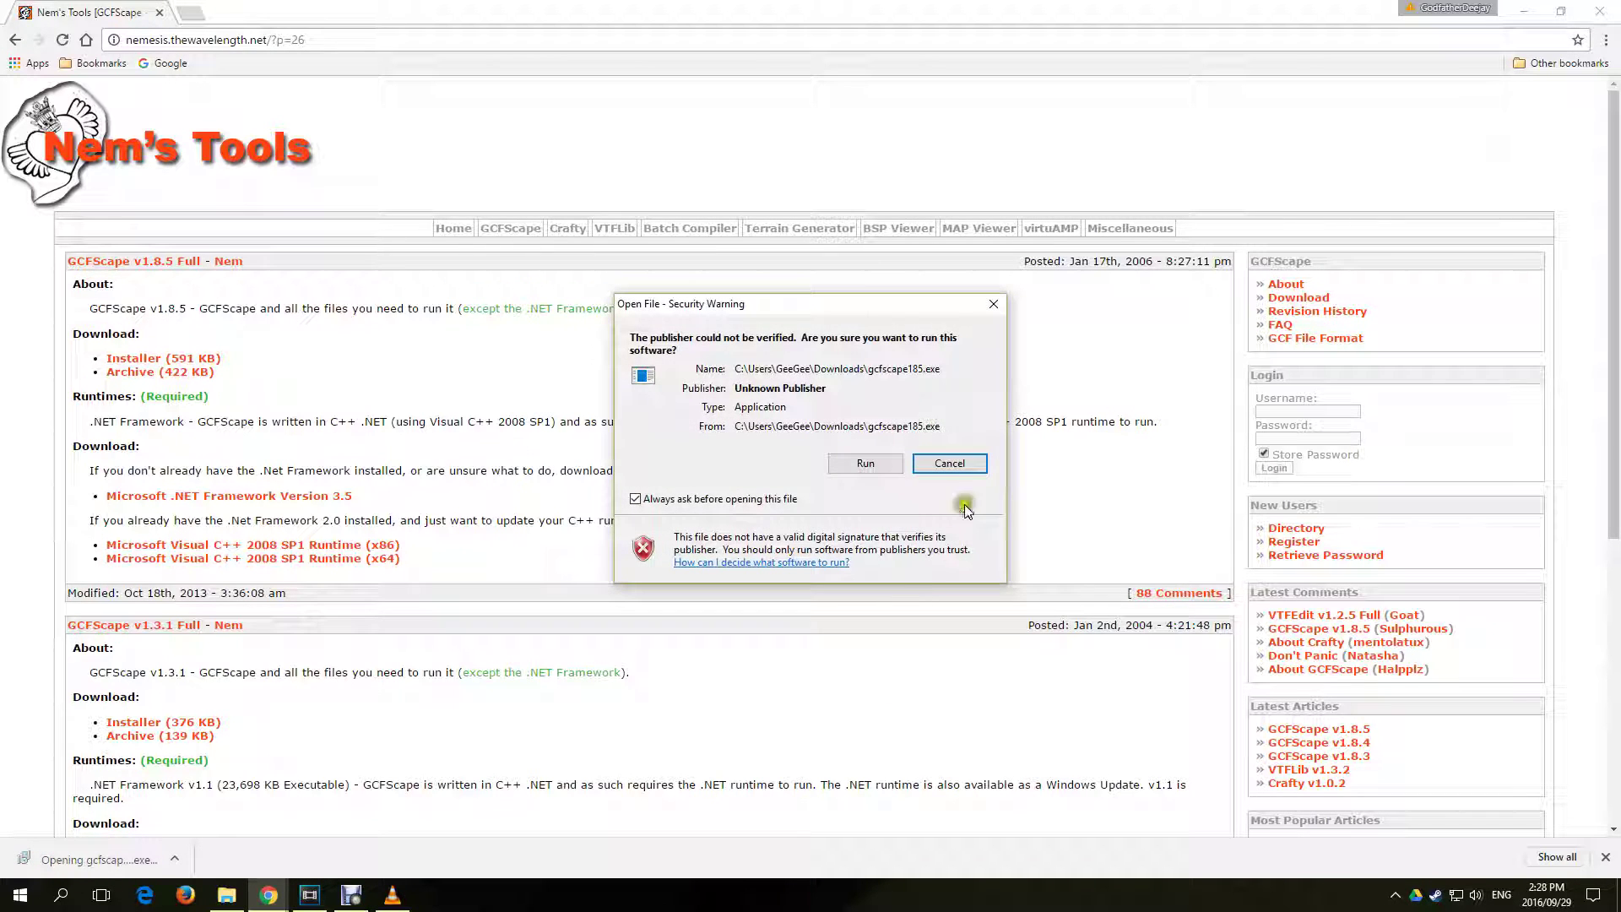
left_click(860, 465)
left_click(900, 584)
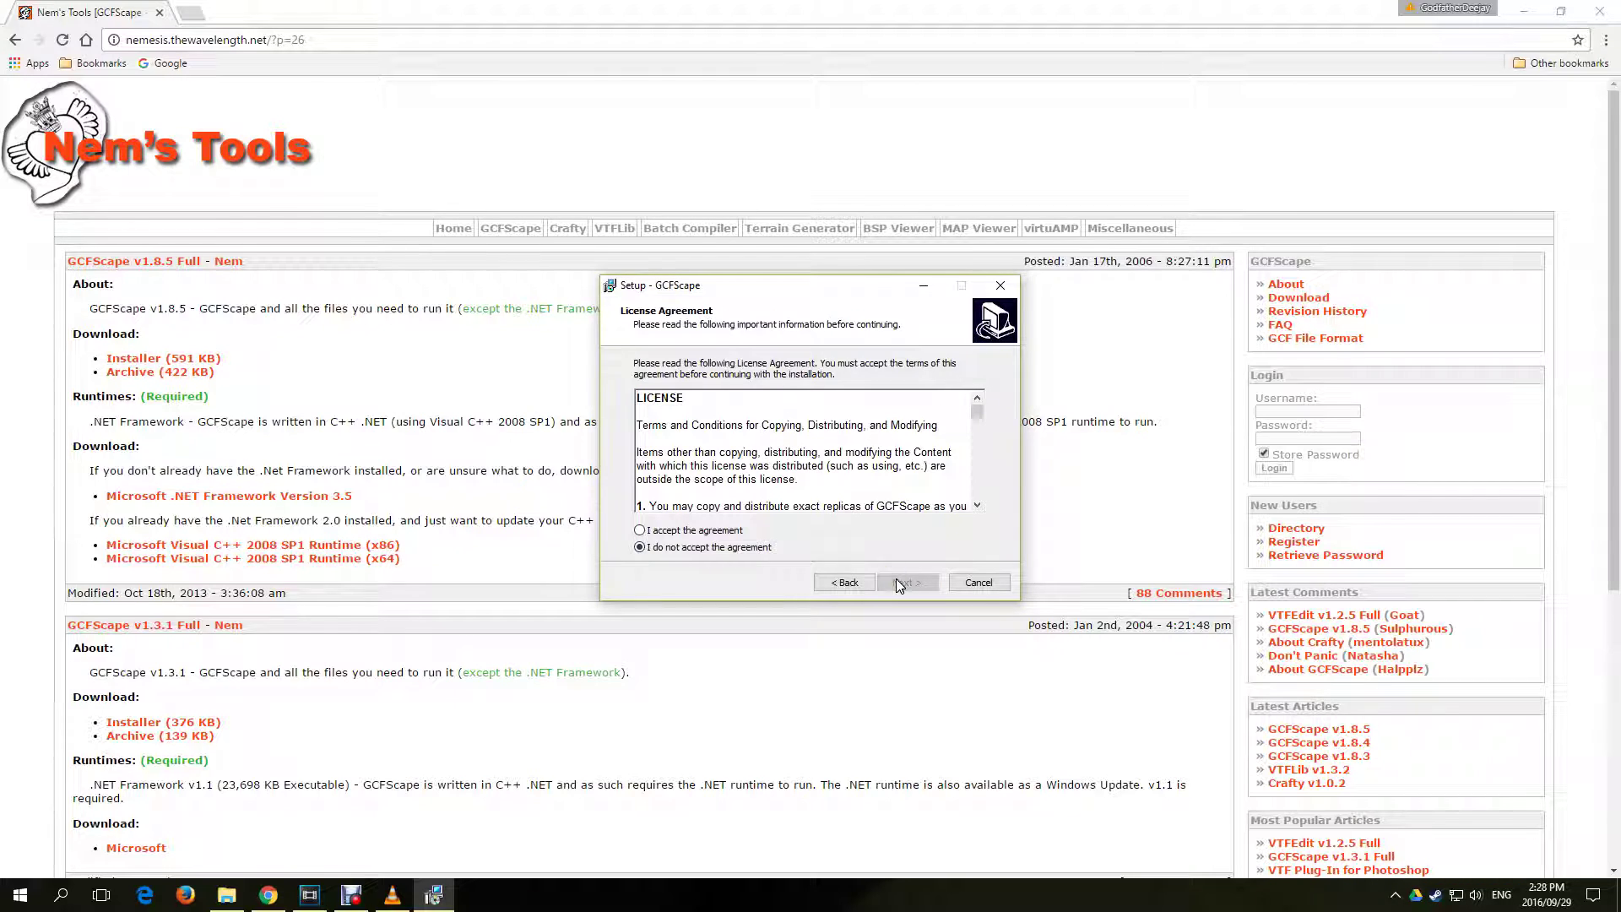
left_click(675, 531)
left_click(910, 583)
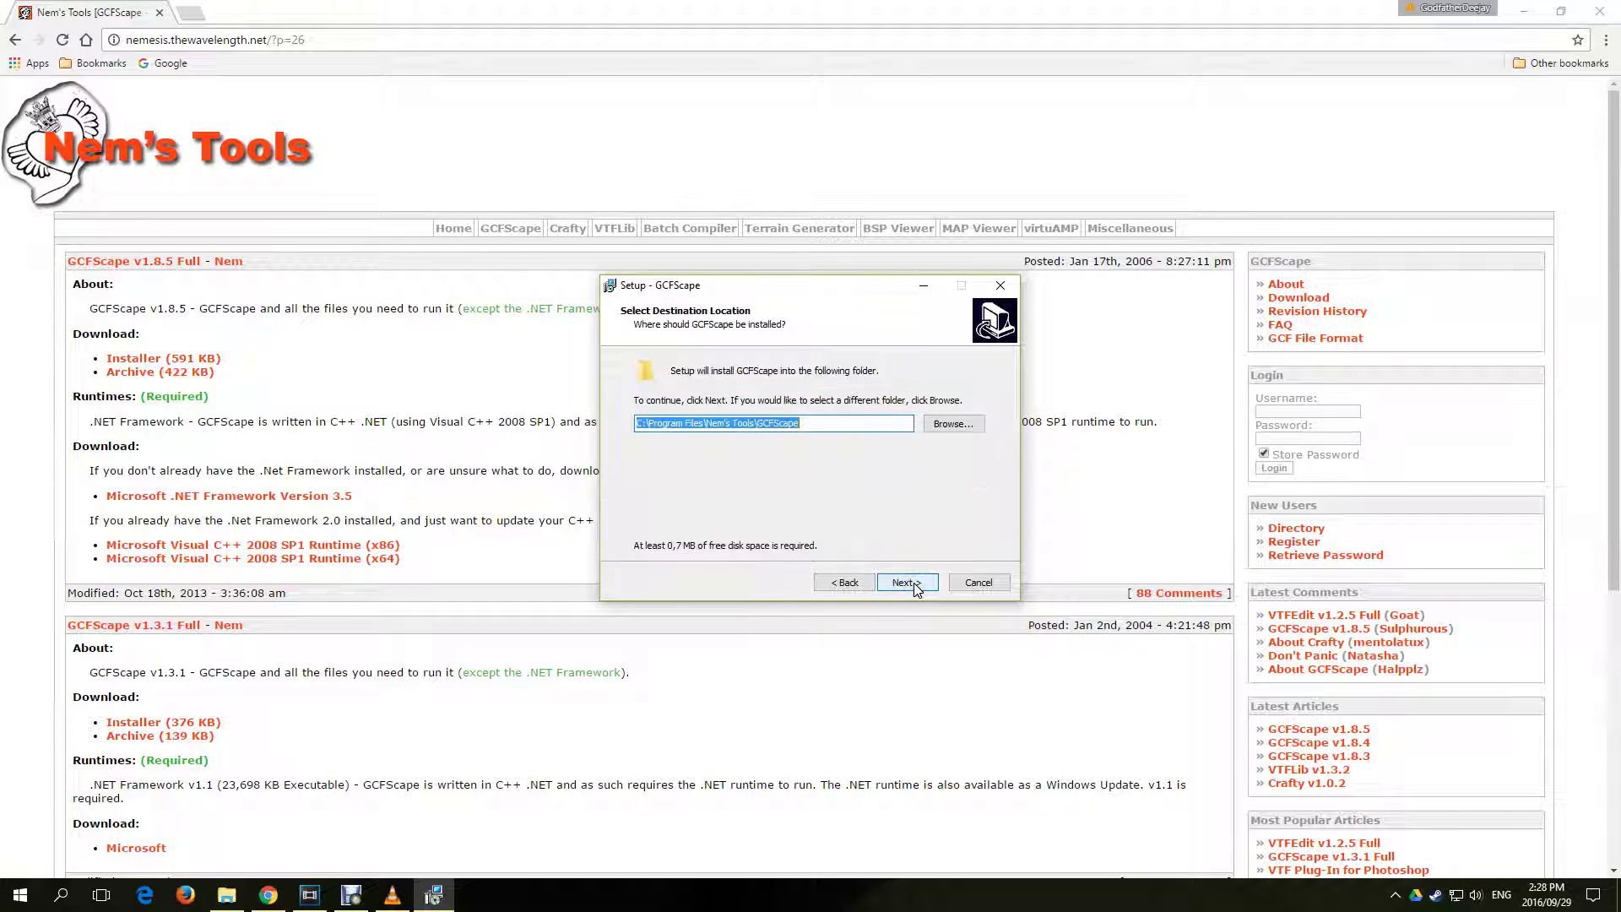
left_click(906, 582)
left_click(908, 583)
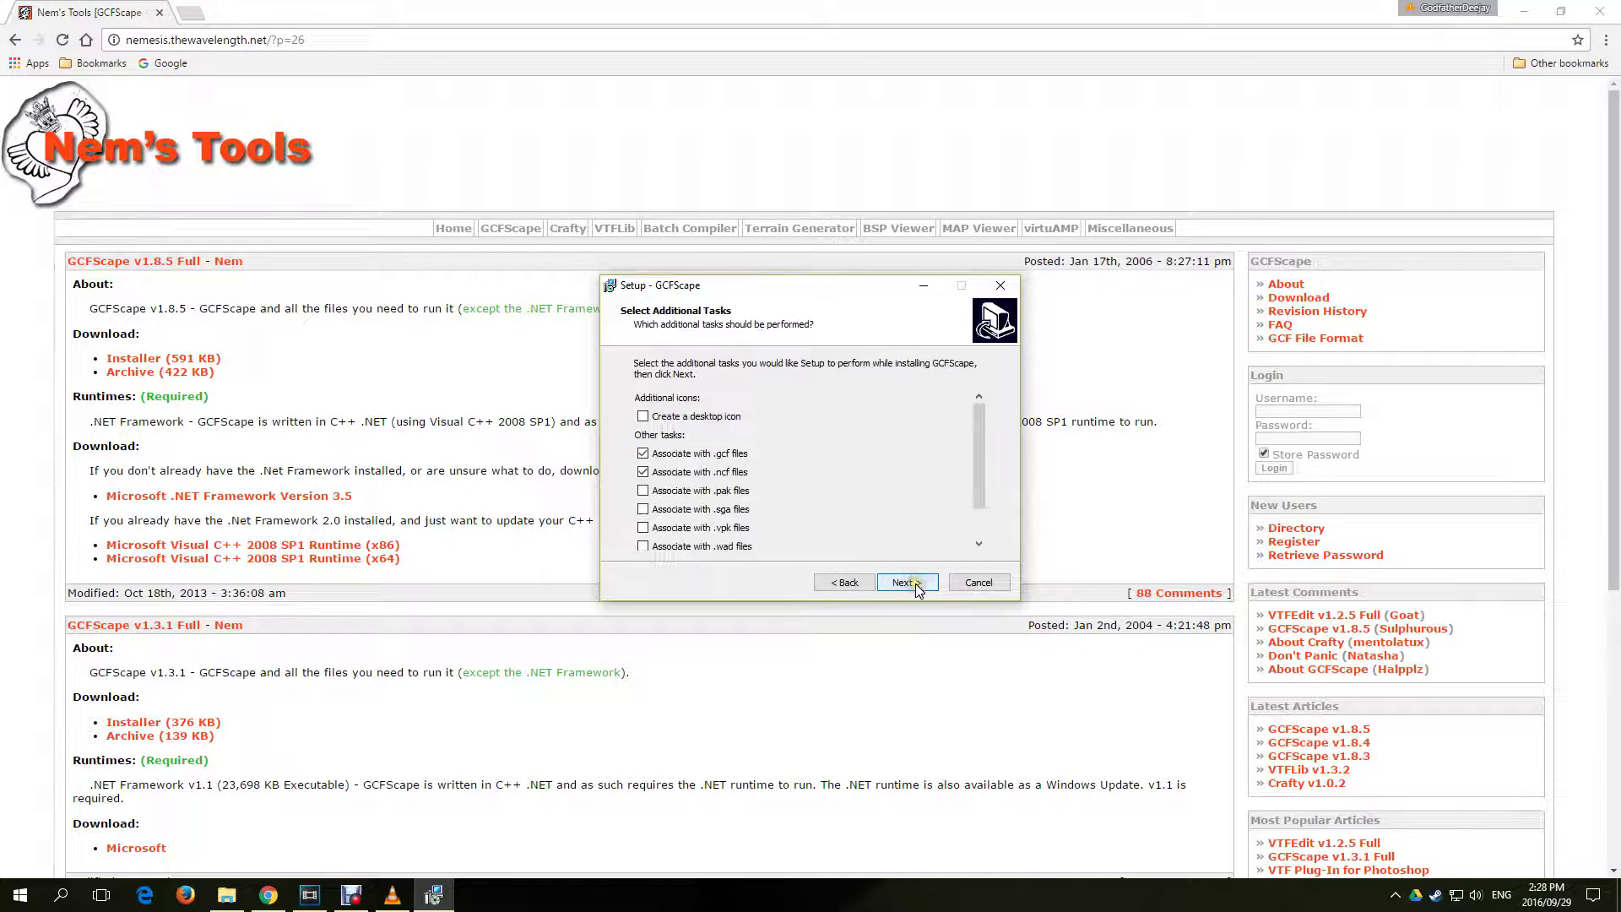
left_click(908, 583)
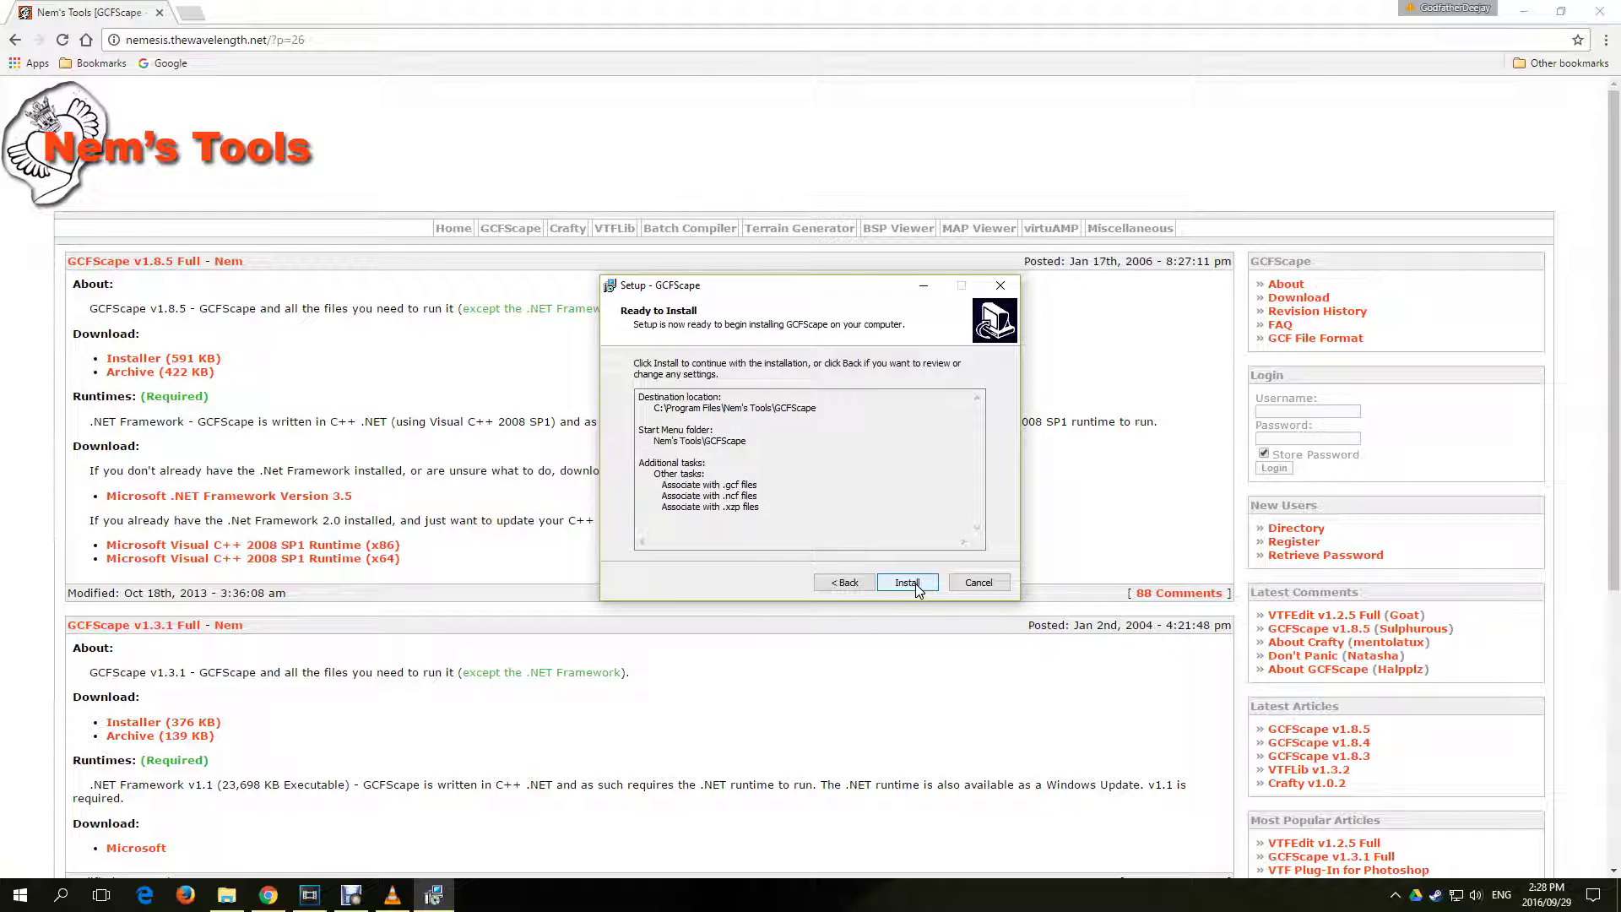
left_click(908, 583)
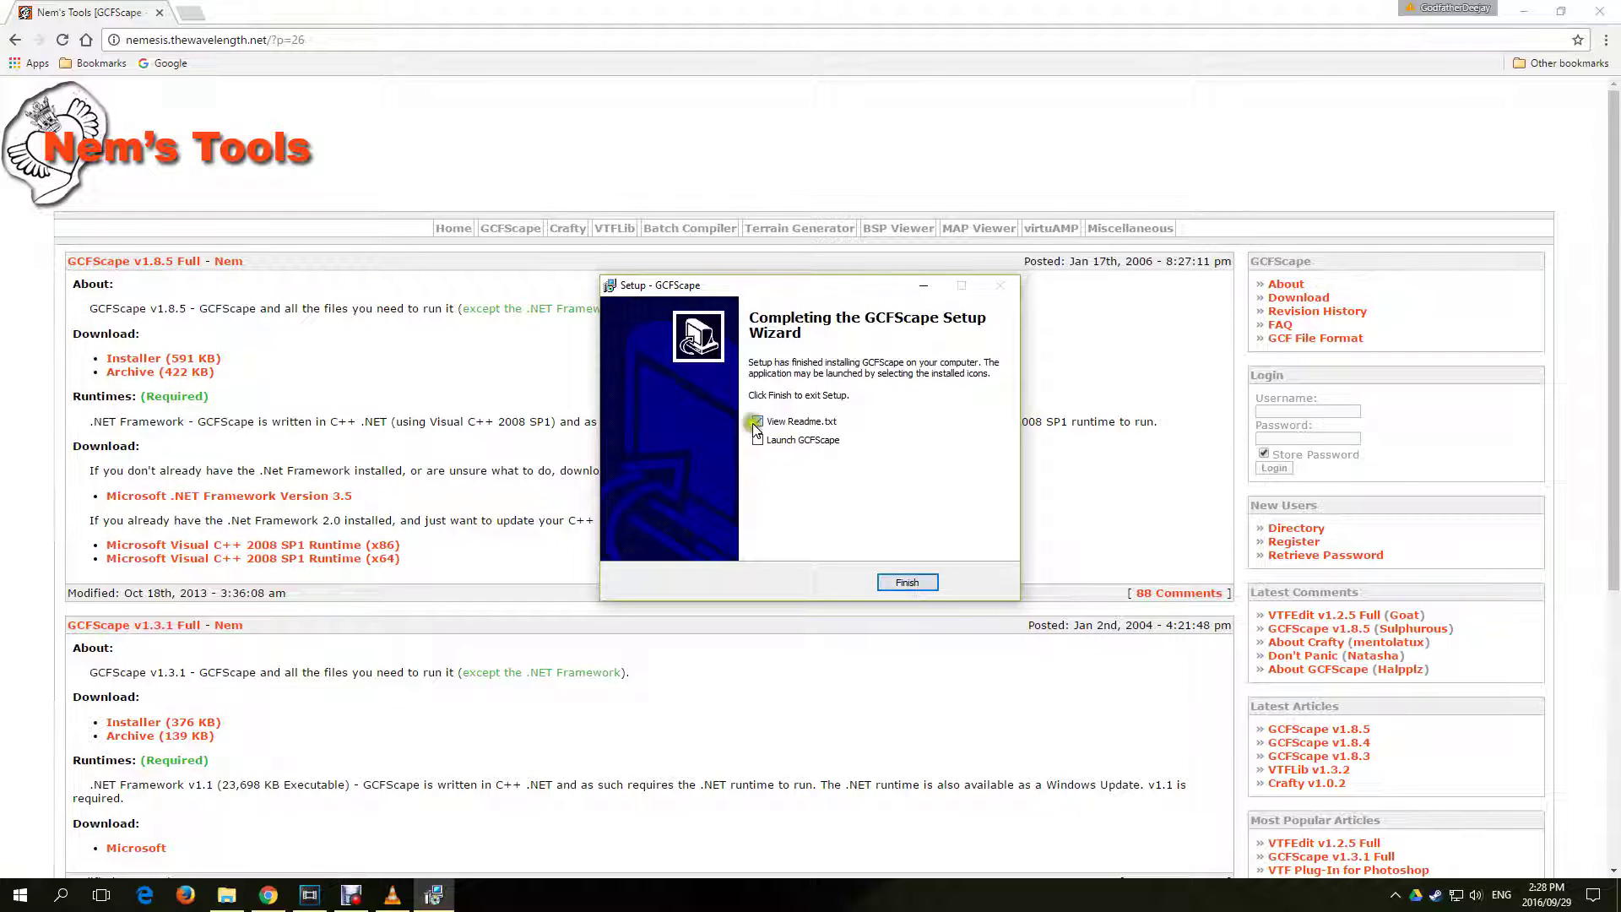
left_click(757, 420)
left_click(908, 583)
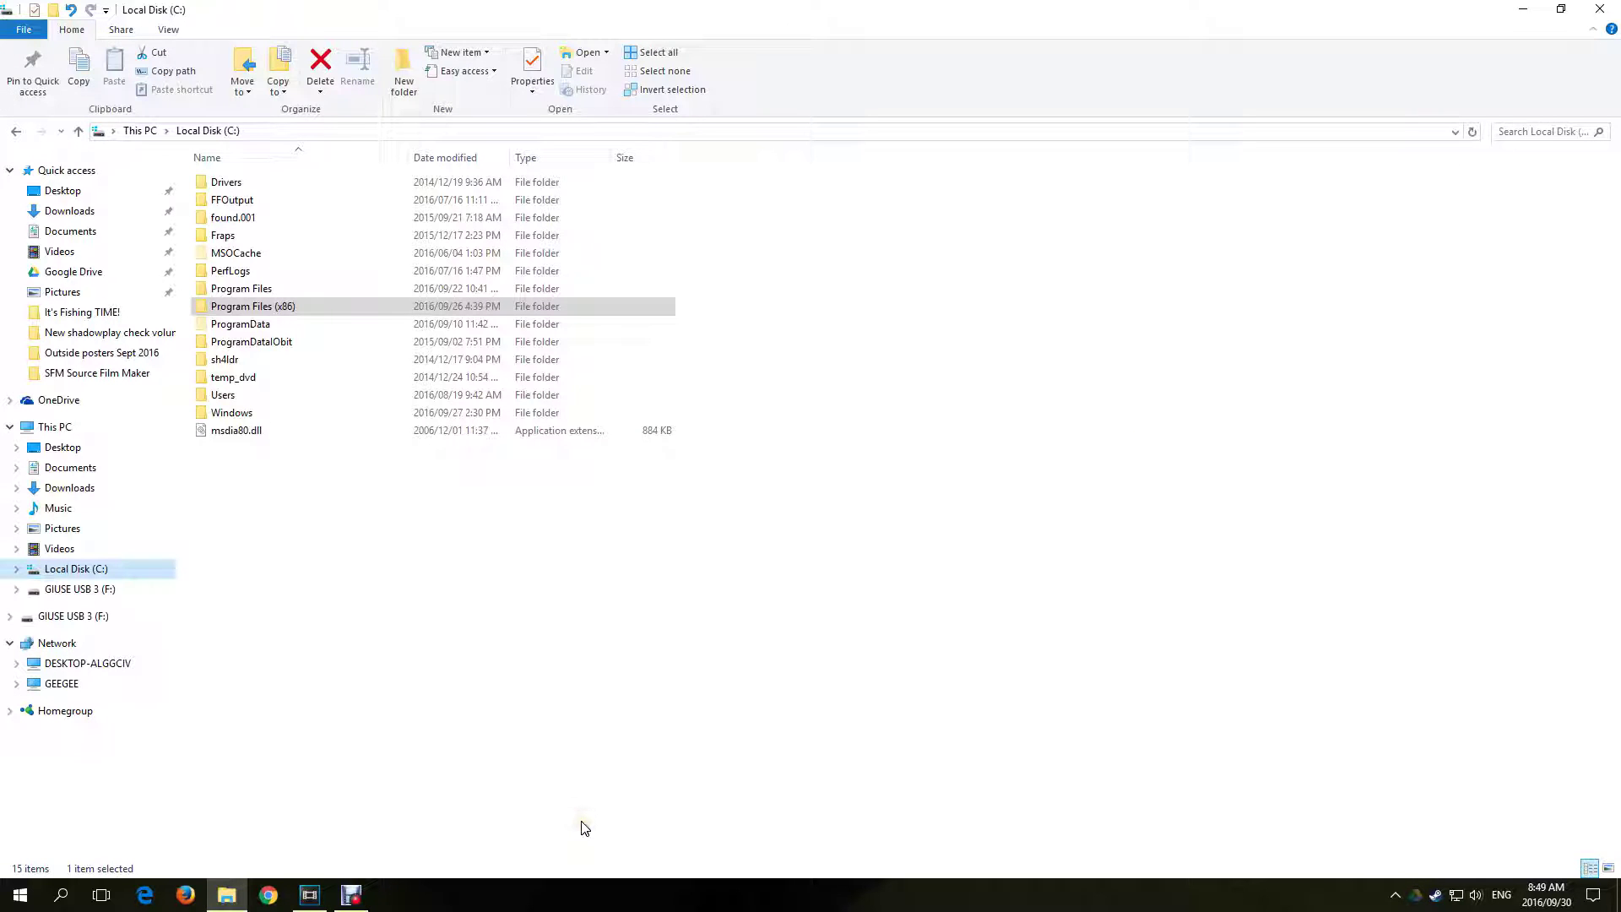
Browse File Explorer to C:\Program Files (x86)\Steam\steamapps\common\SourceFilmmaker\game
left_click(116, 571)
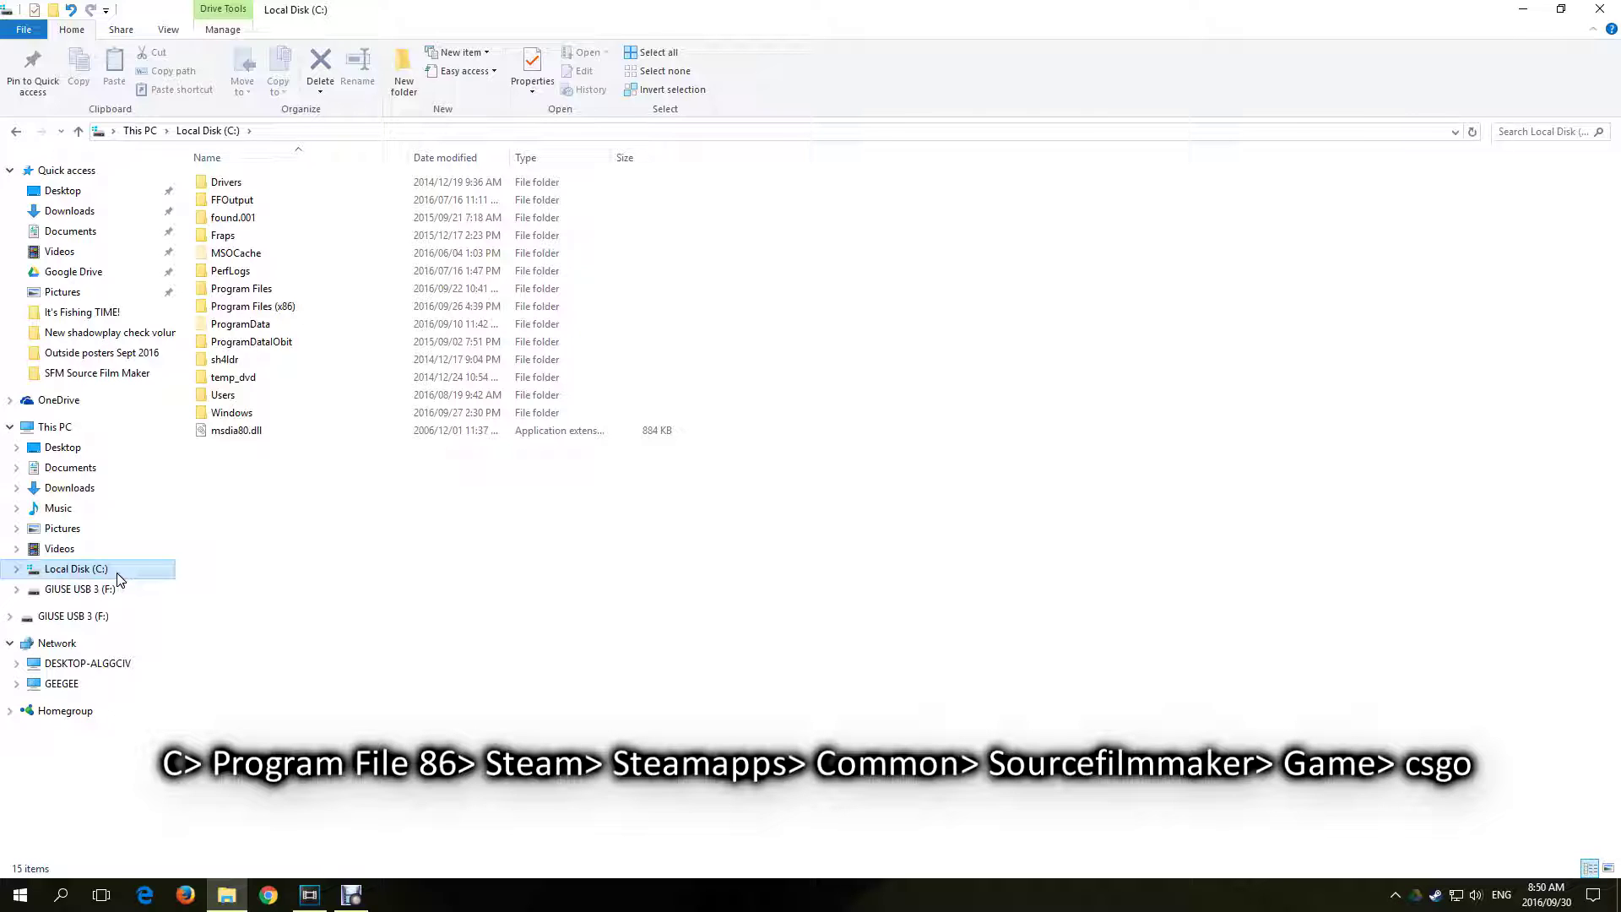
left_click(118, 571)
left_click(277, 307)
double_click(277, 305)
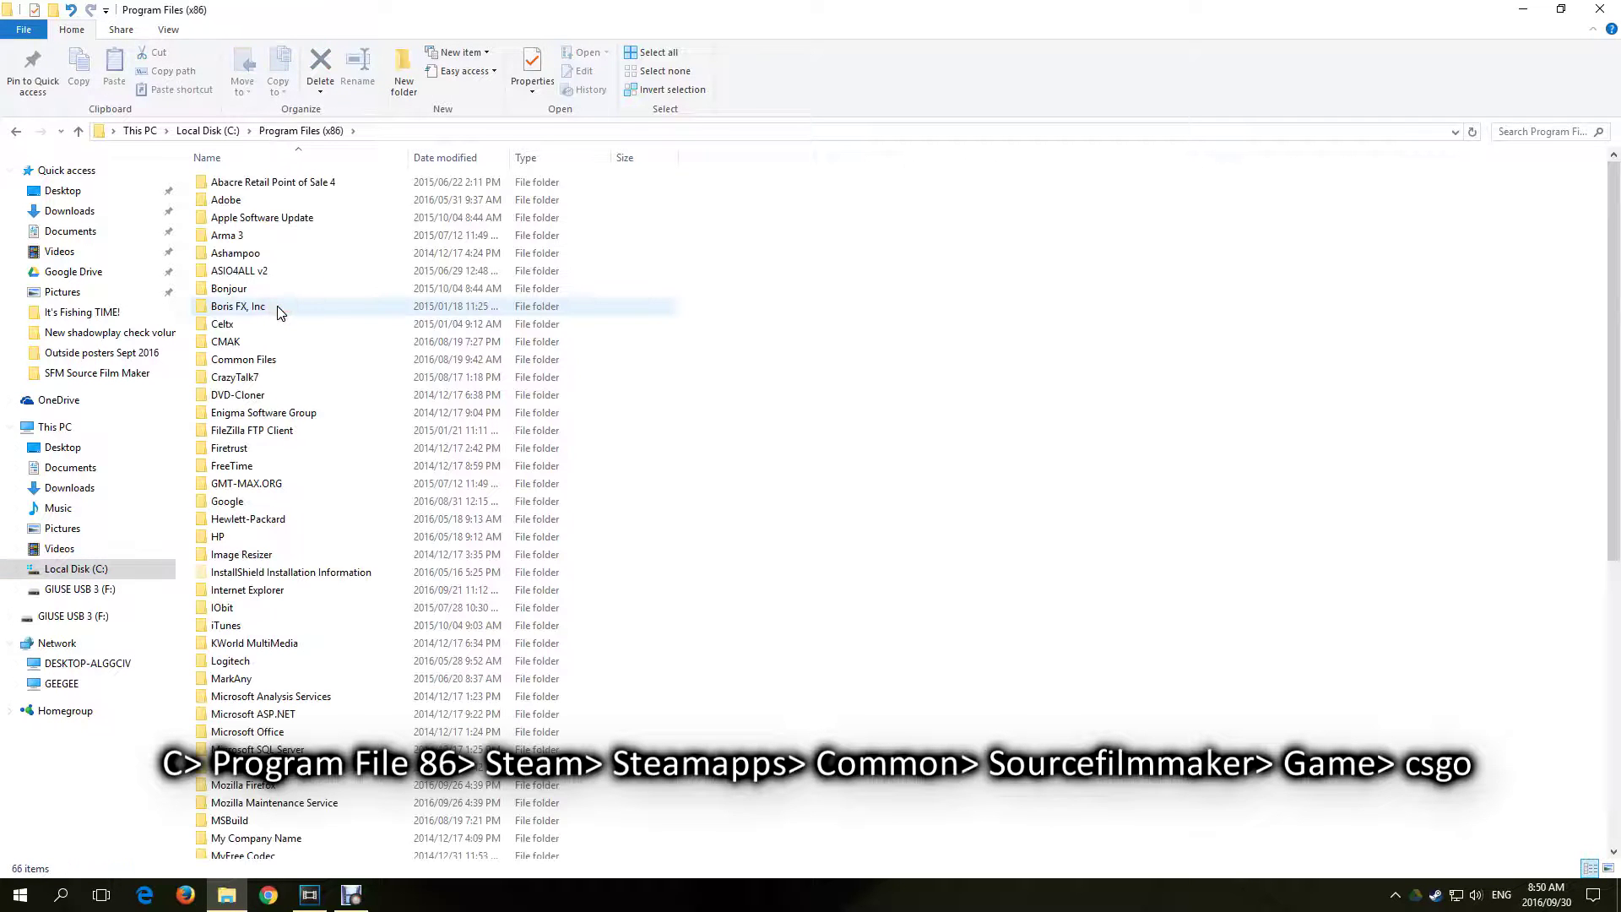
scroll(289, 455, "down", 7)
double_click(244, 656)
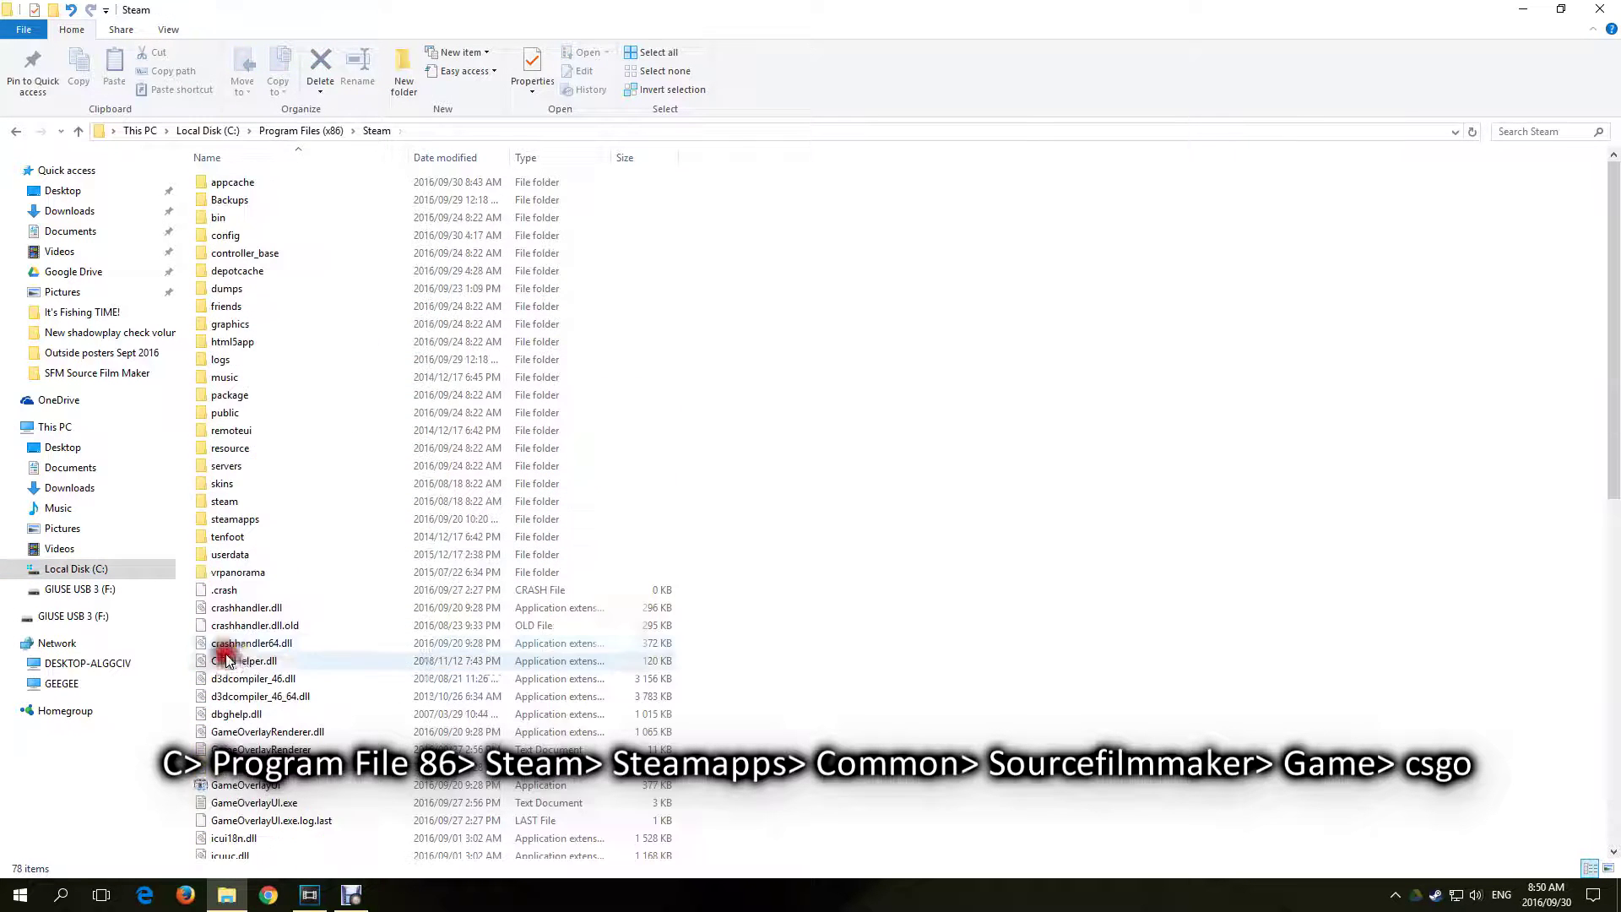
double_click(269, 521)
double_click(232, 192)
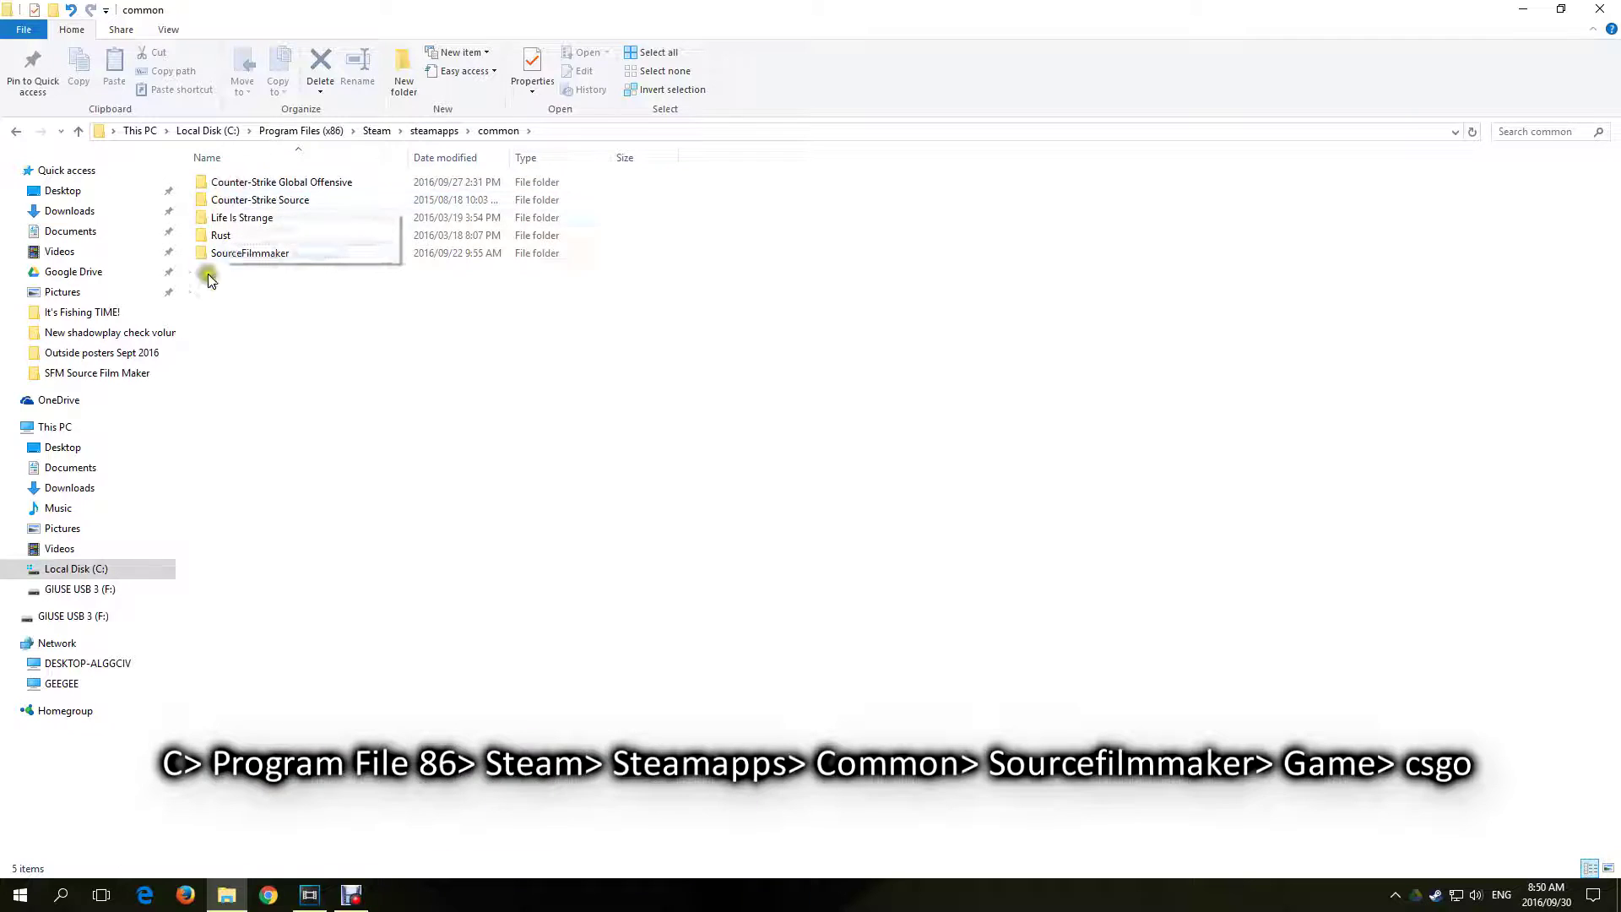
double_click(266, 251)
double_click(216, 201)
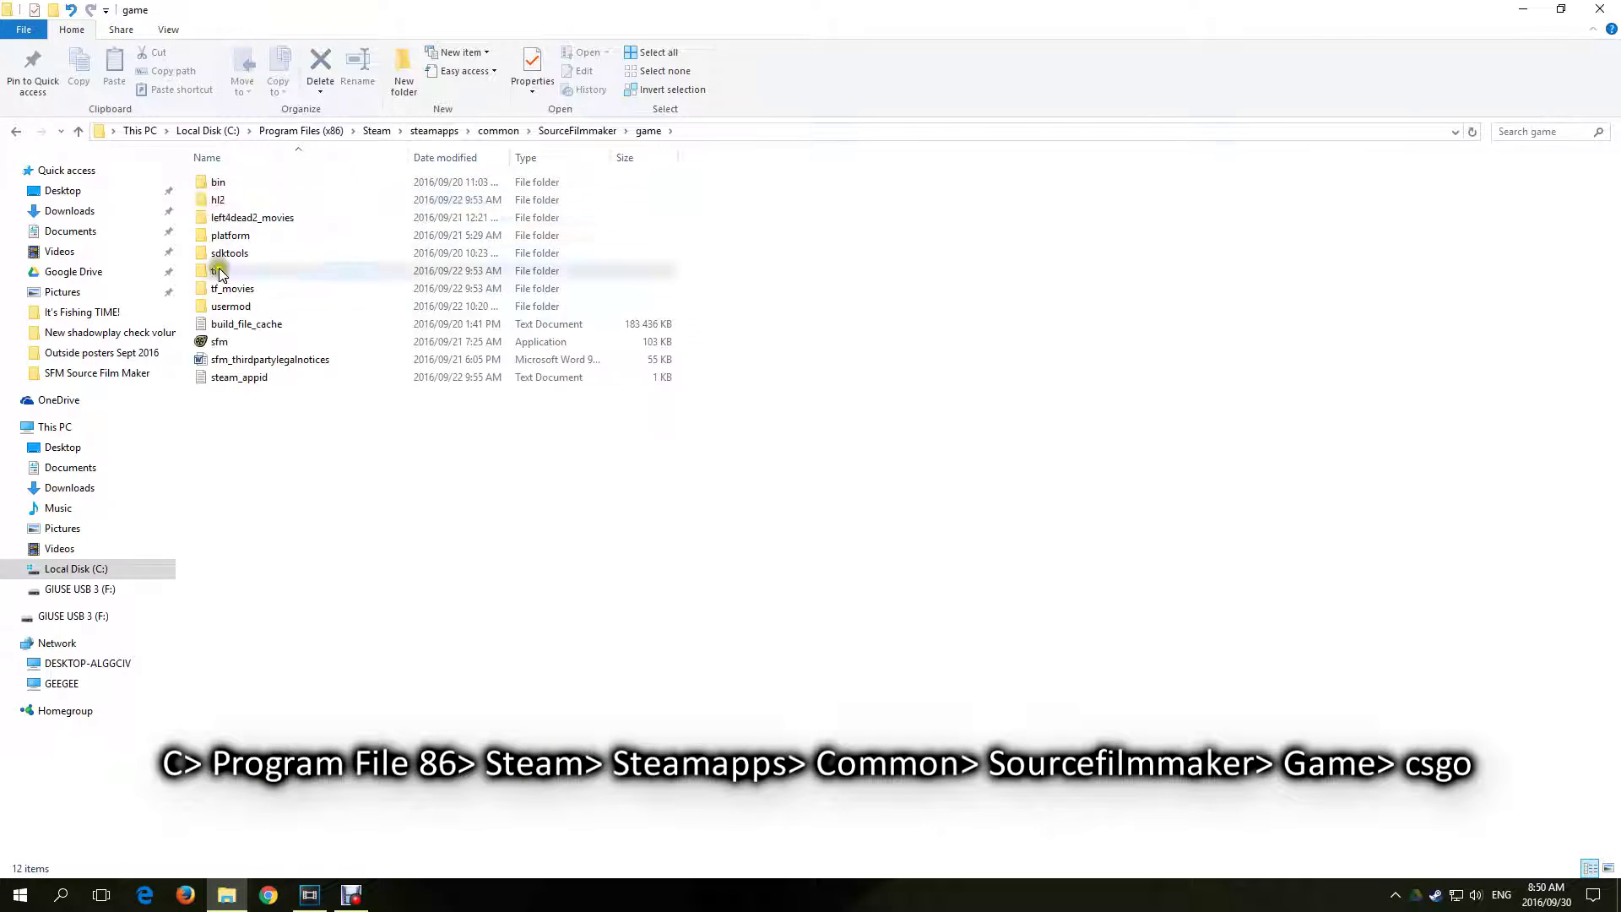
Create a new folder named csgo in the game folder
right_click(226, 474)
mouse_move(287, 671)
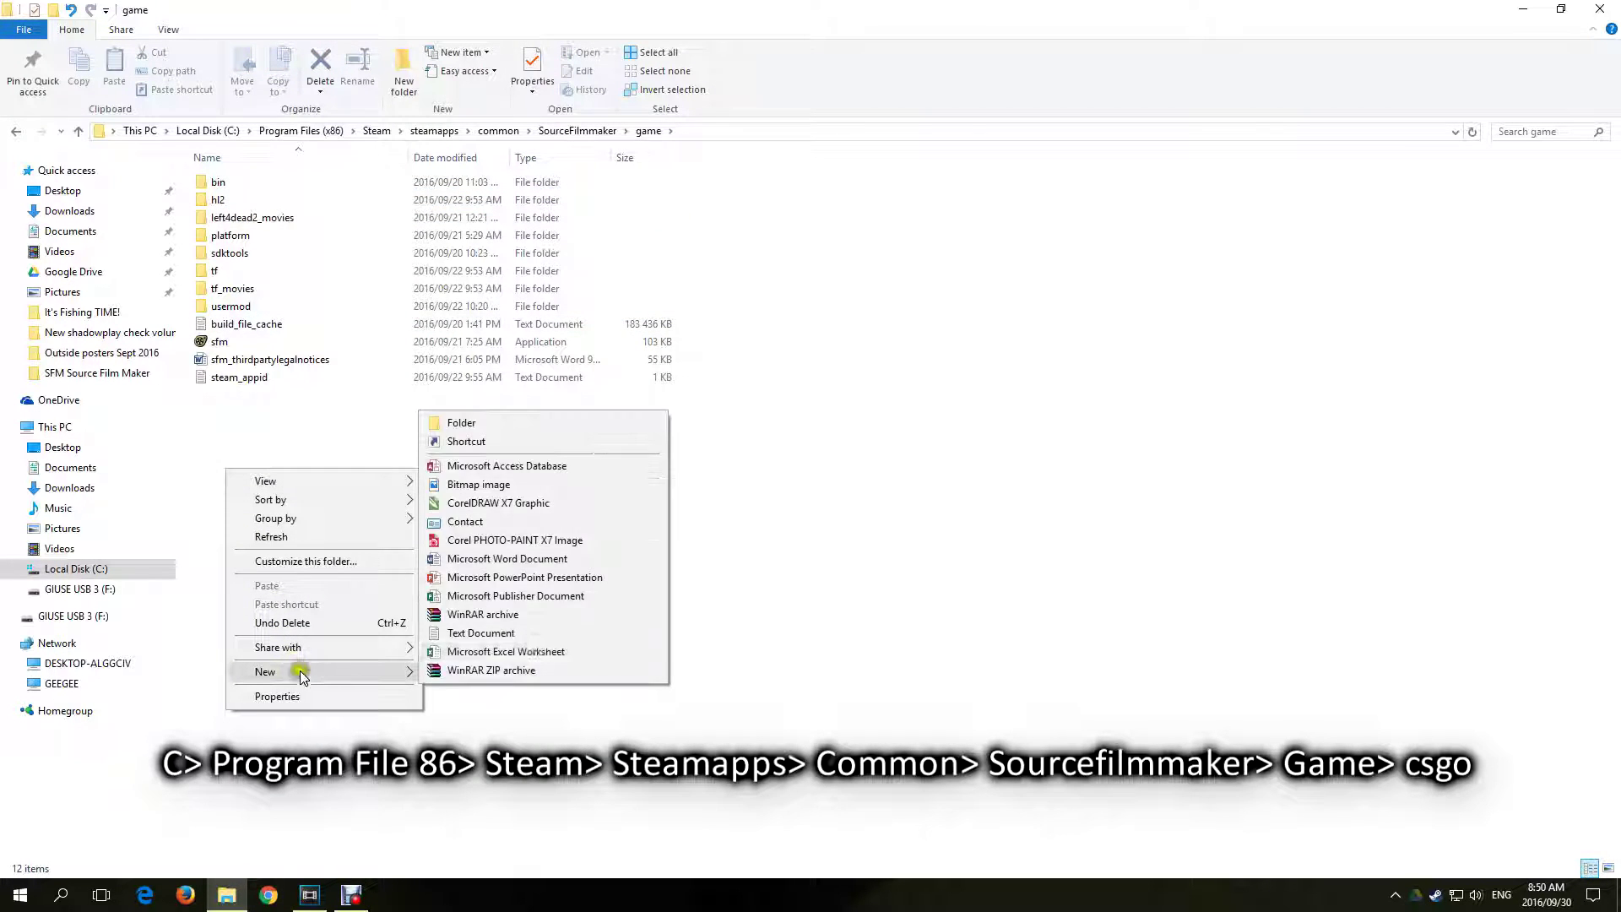
left_click(527, 430)
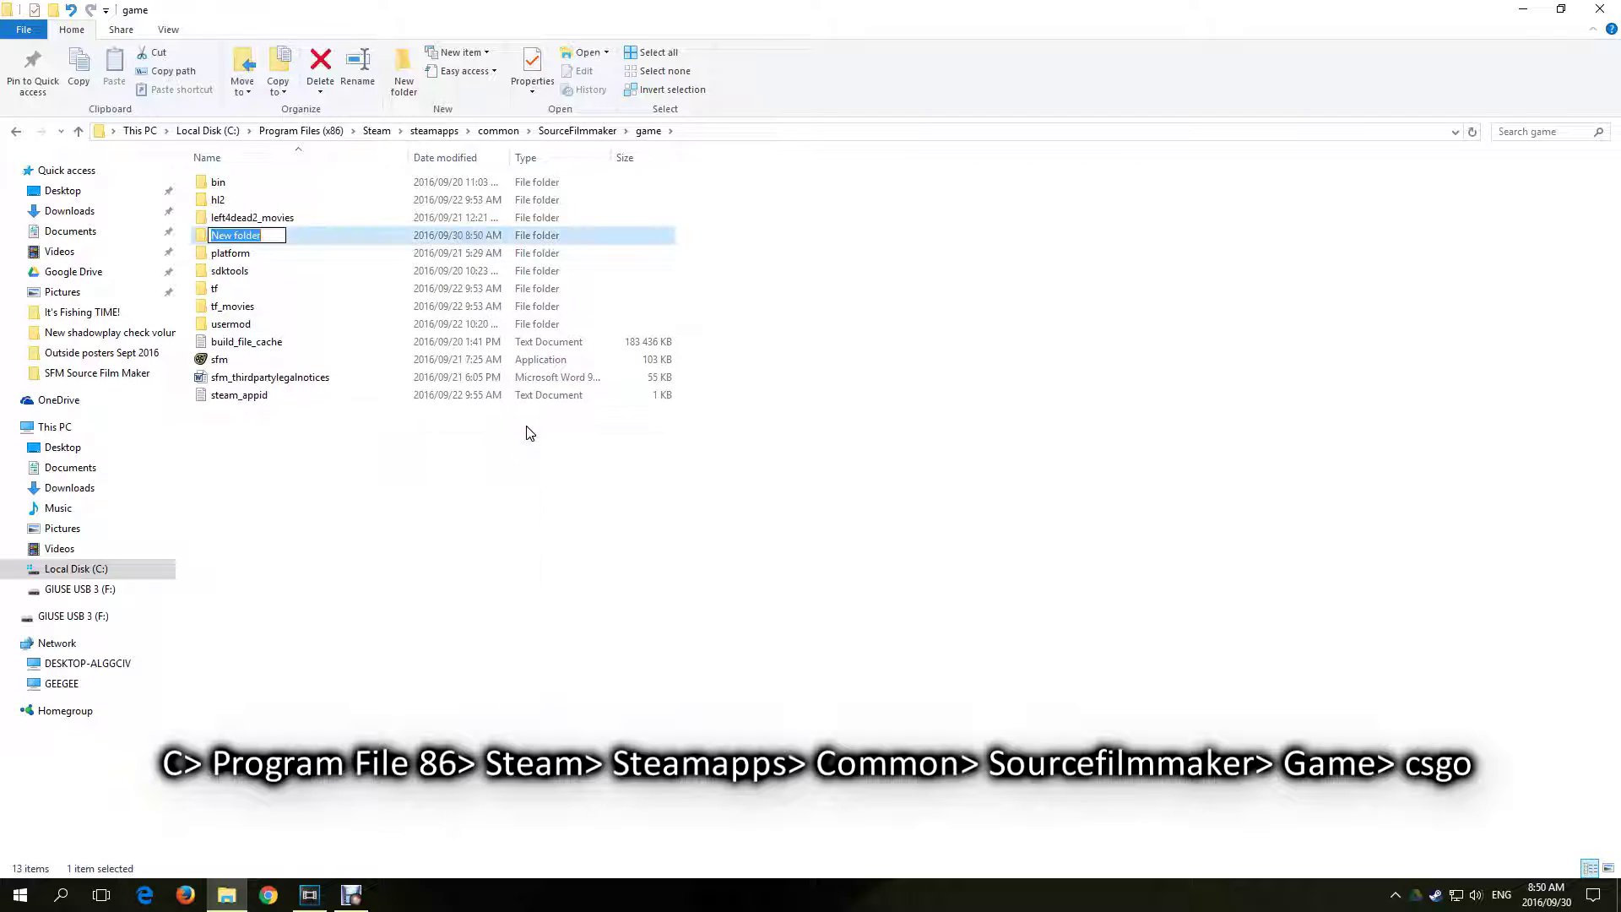
type("csgo")
left_click(530, 433)
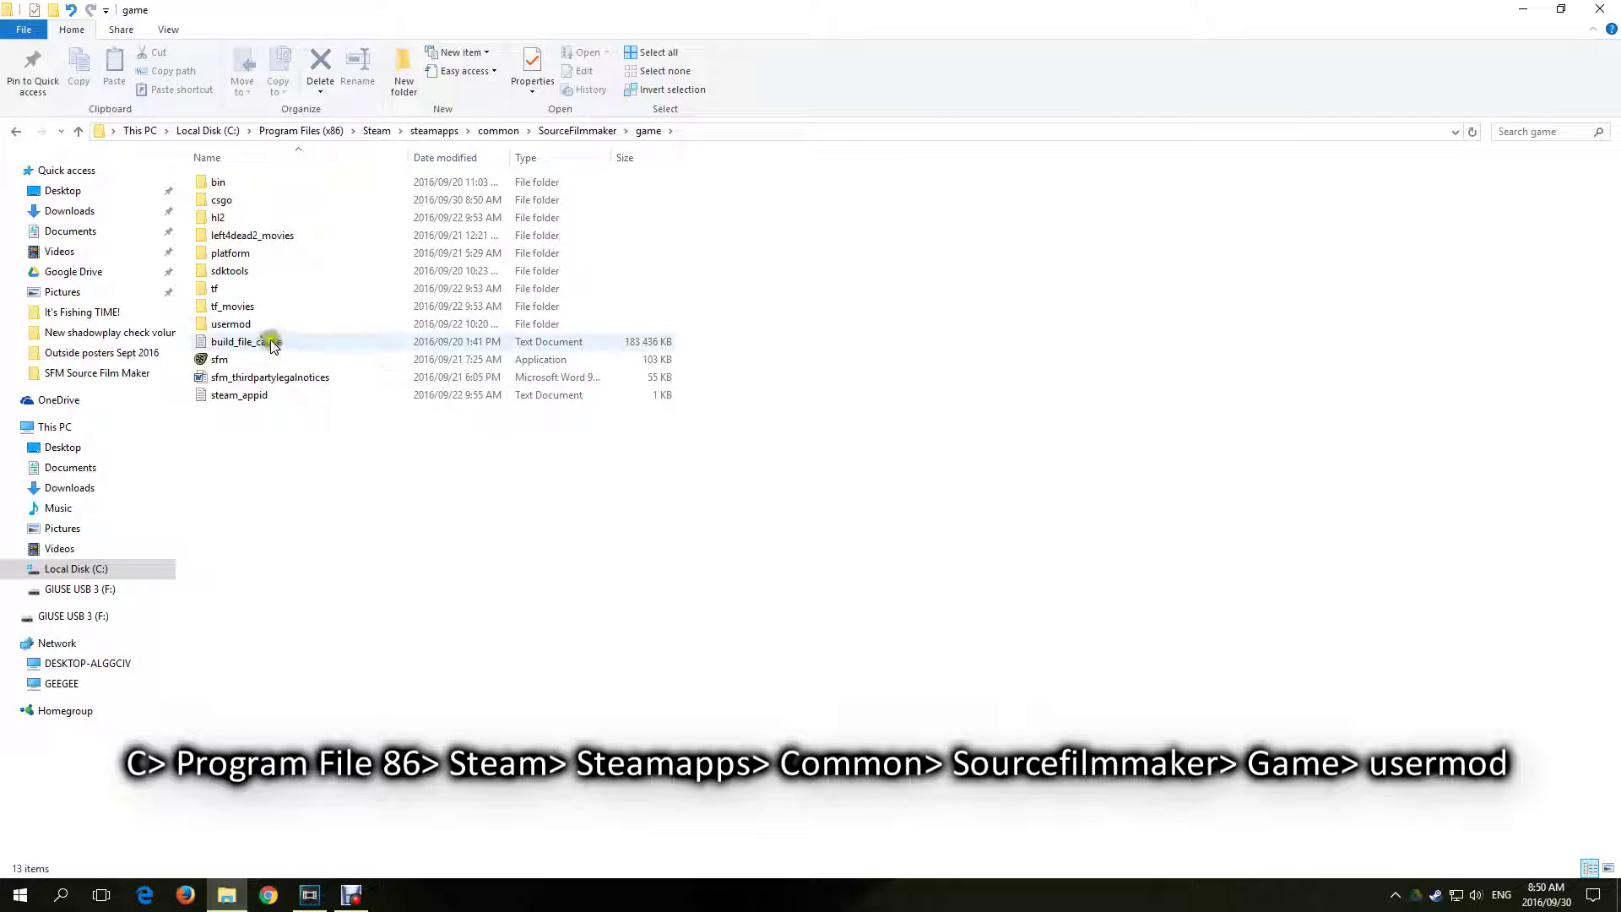
Add a 'Game csgo' line to usermod's gameinfo.txt, save and close it, then search apps for gcf
double_click(232, 325)
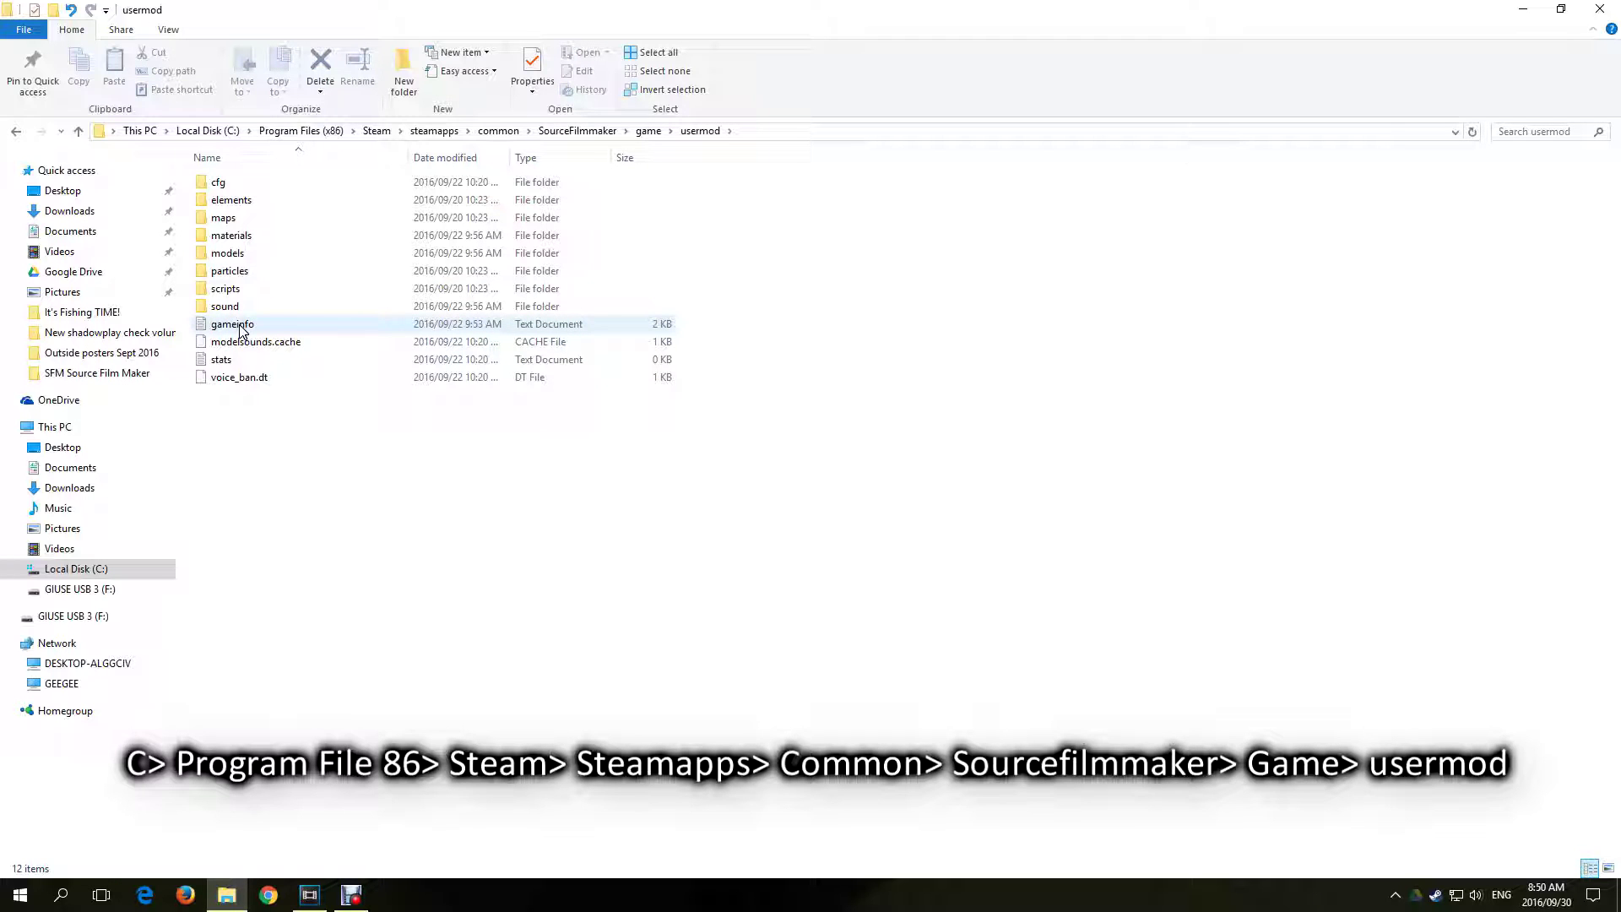
double_click(235, 325)
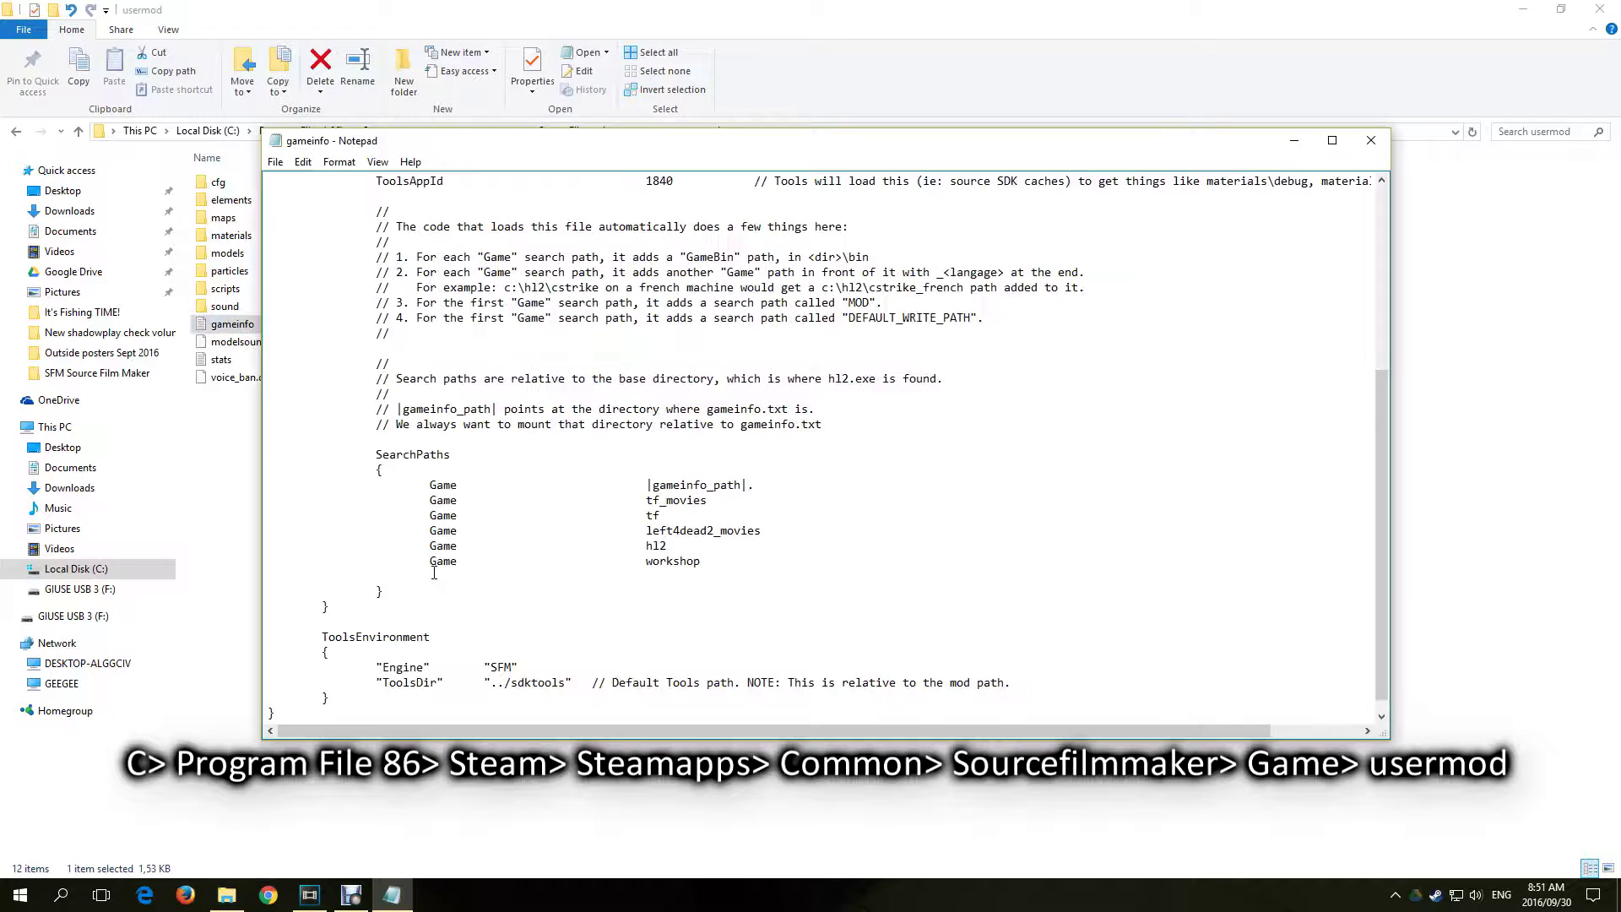
left_click(434, 573)
left_click(275, 161)
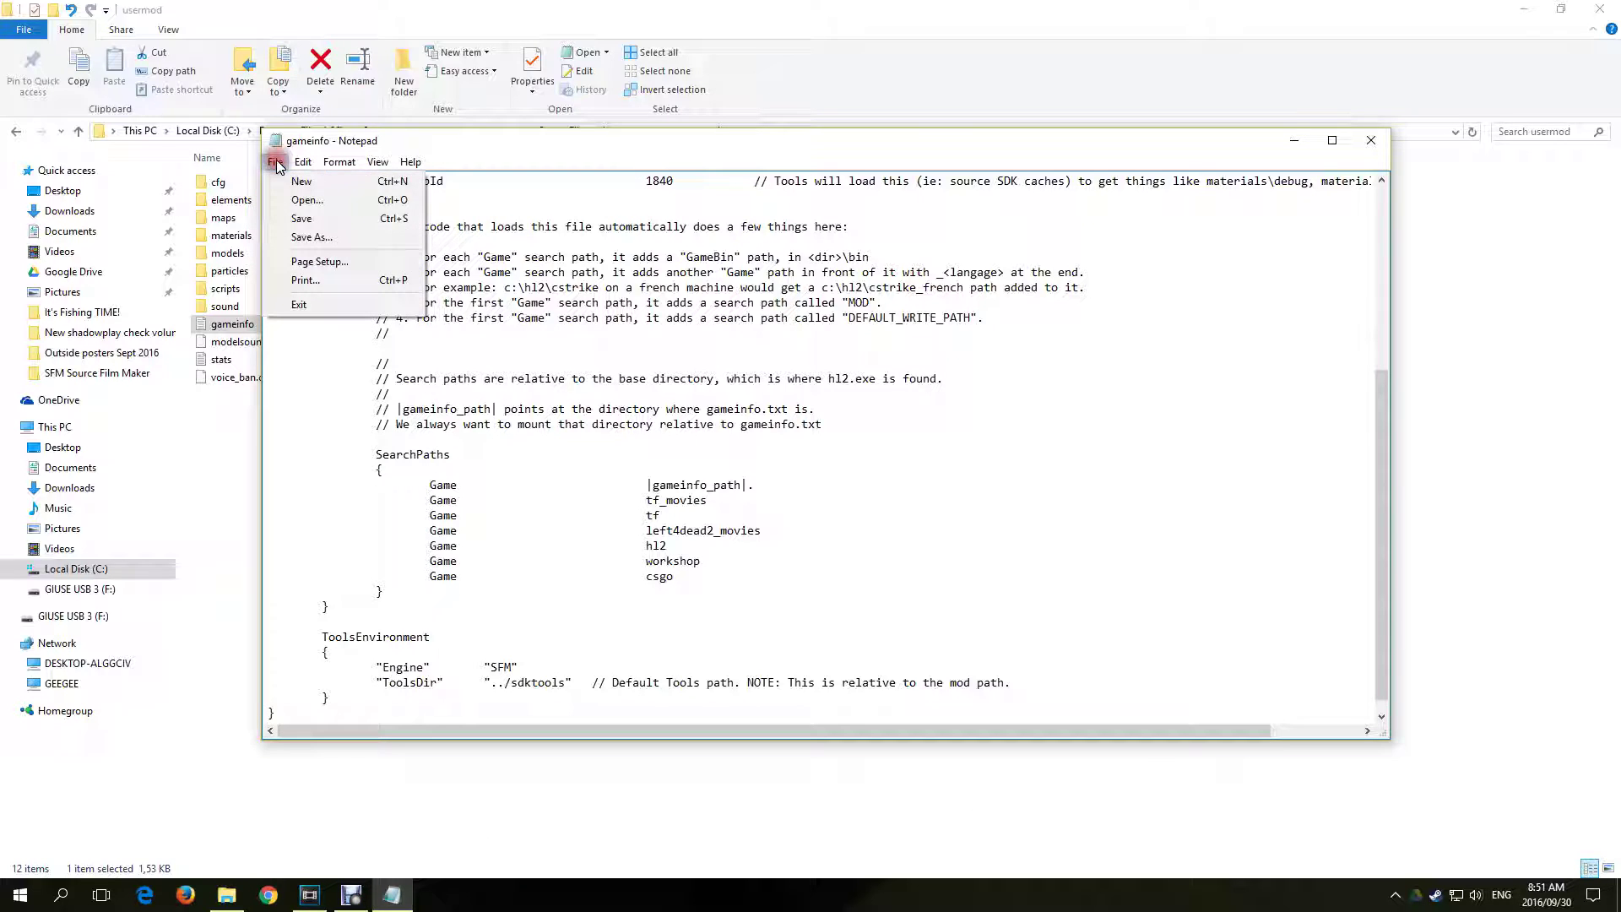
left_click(304, 219)
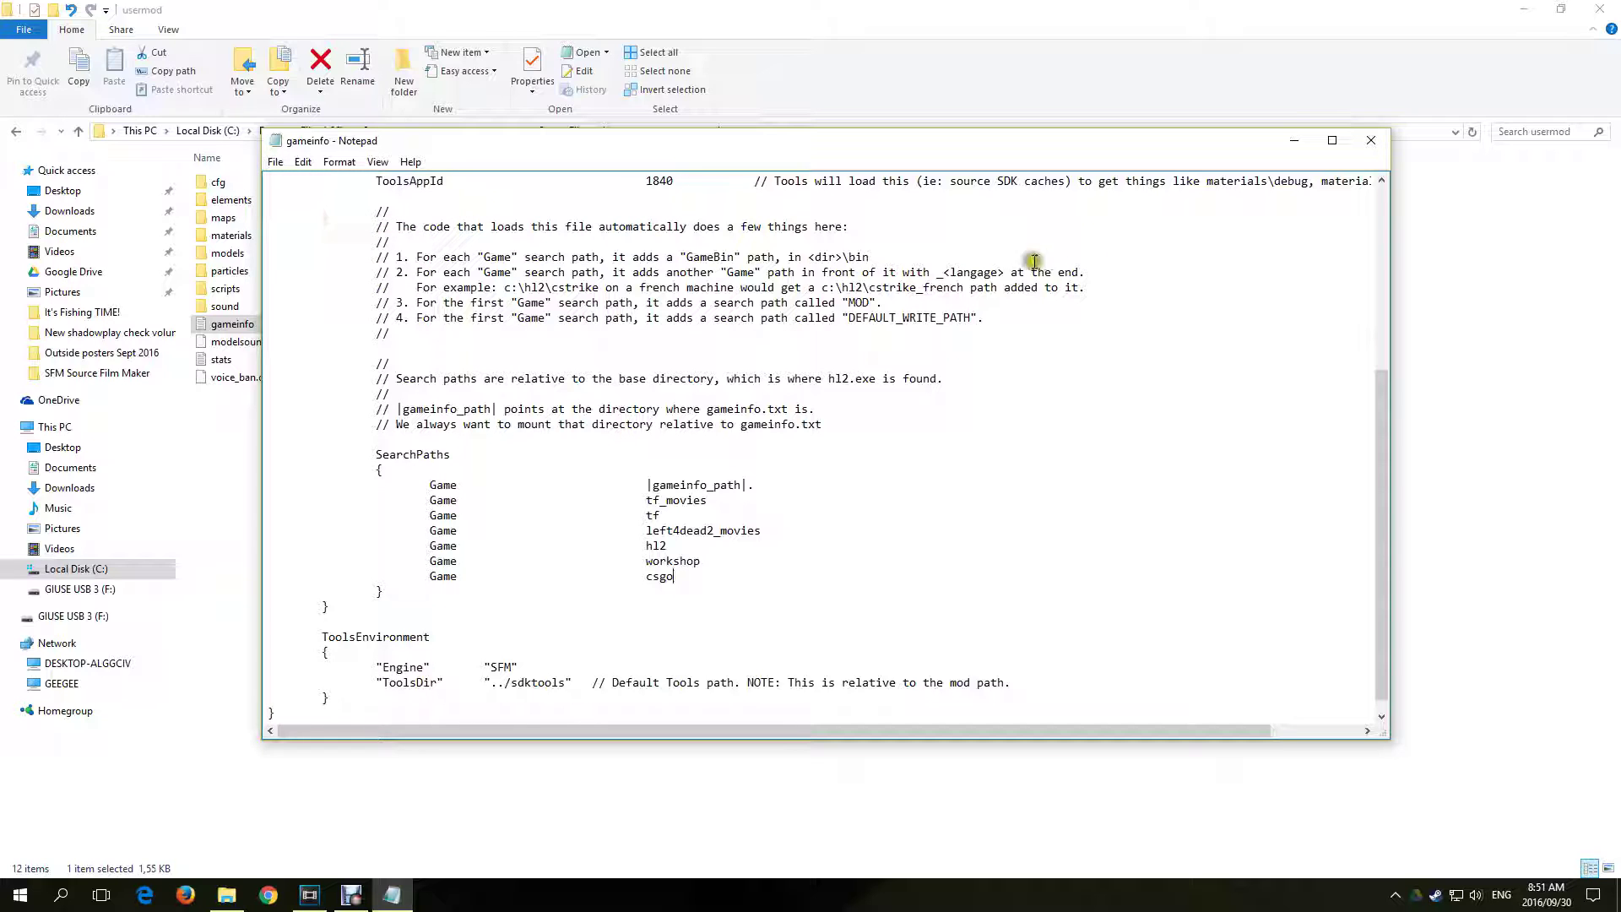
left_click(1370, 140)
left_click(61, 895)
type("gcf")
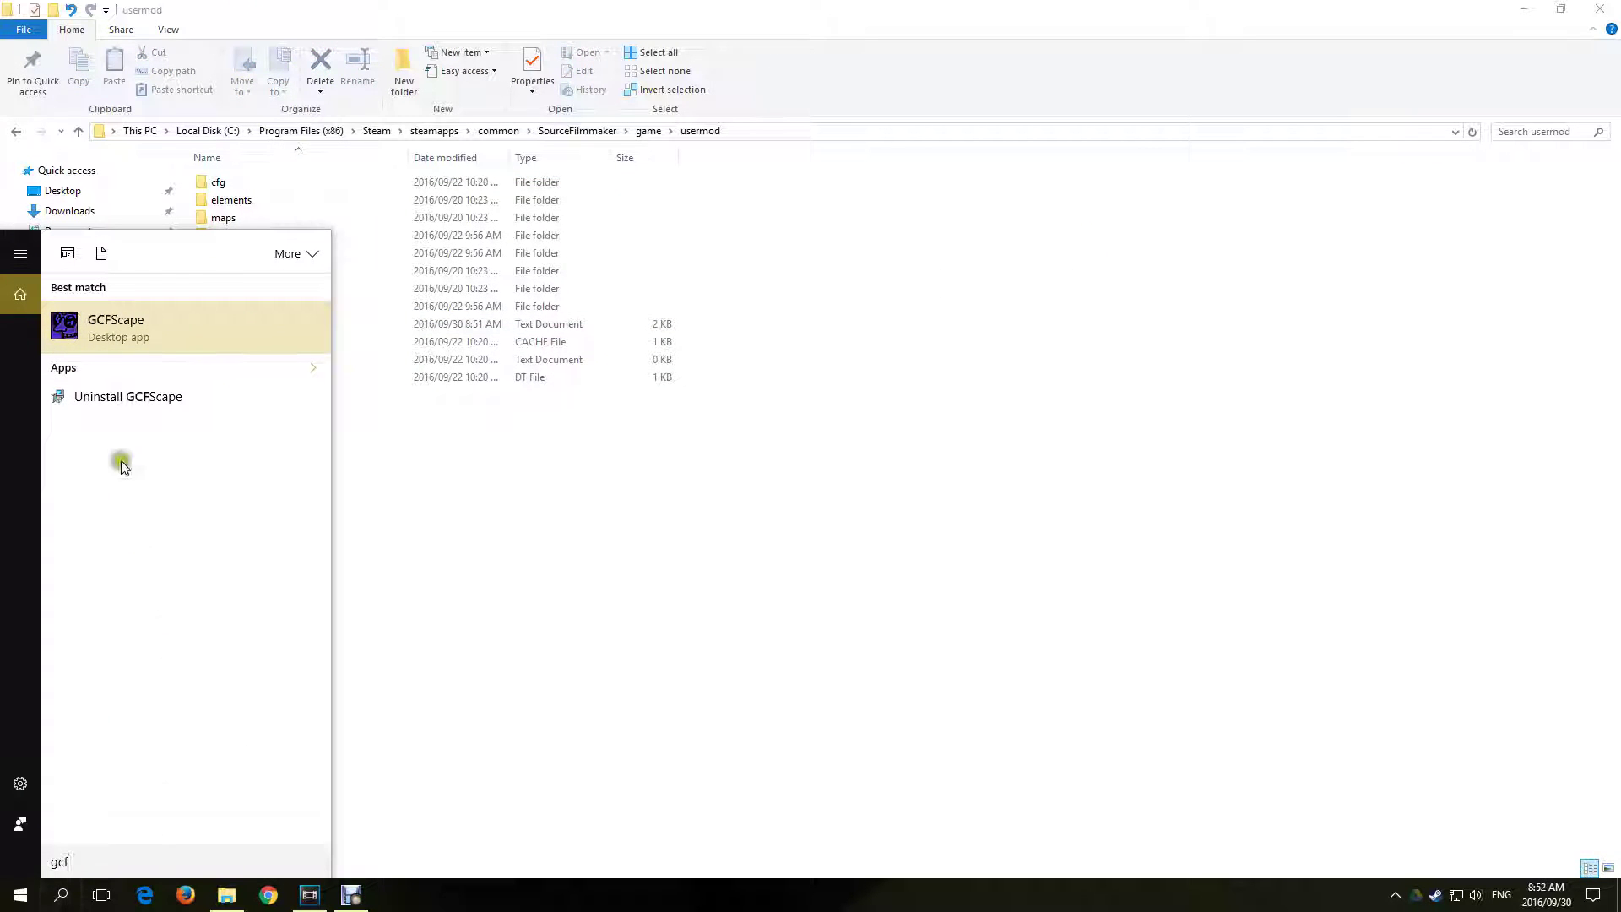
Launch GCFScape and browse its Open dialog to C:\Program Files (x86)\Steam
left_click(119, 336)
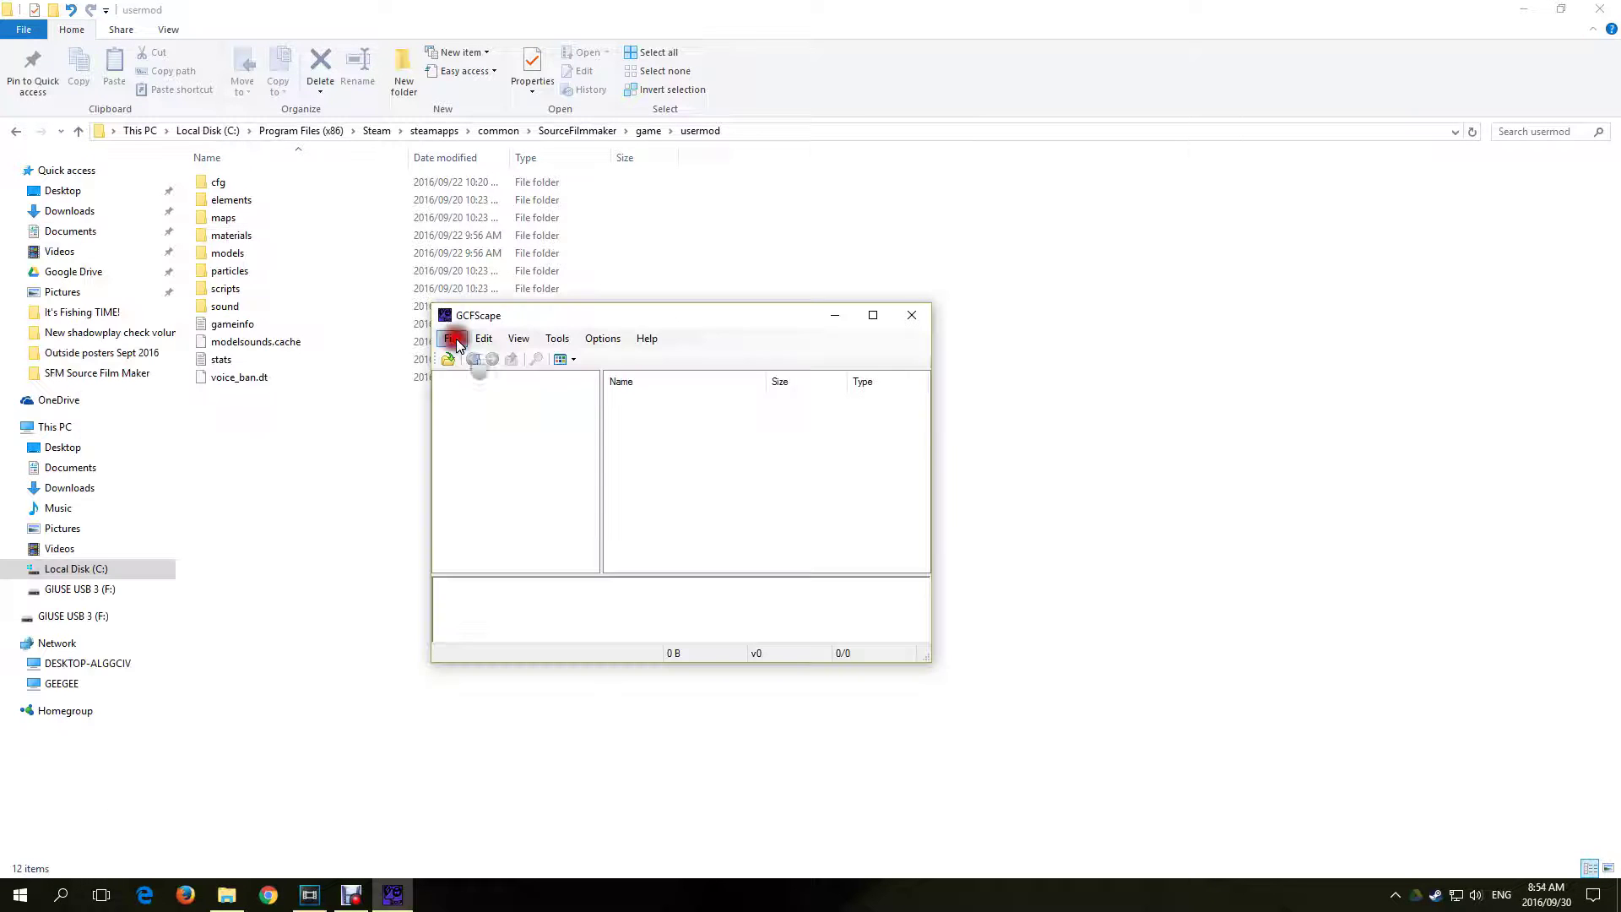
left_click(451, 338)
left_click(479, 359)
scroll(668, 633, "down", 5)
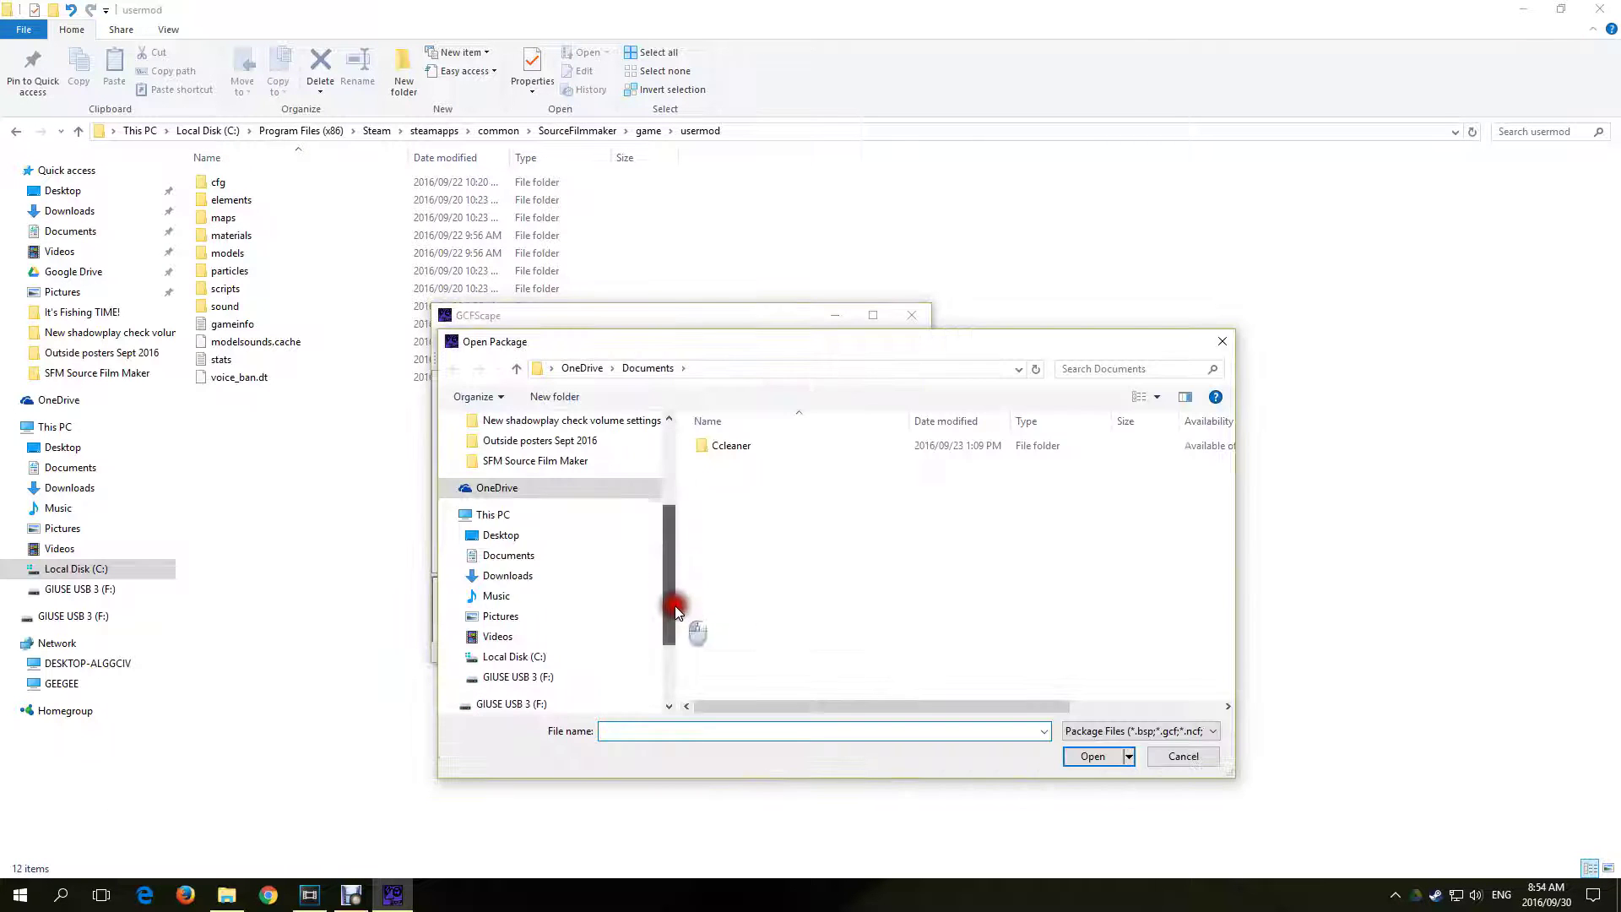
left_click(542, 663)
double_click(771, 570)
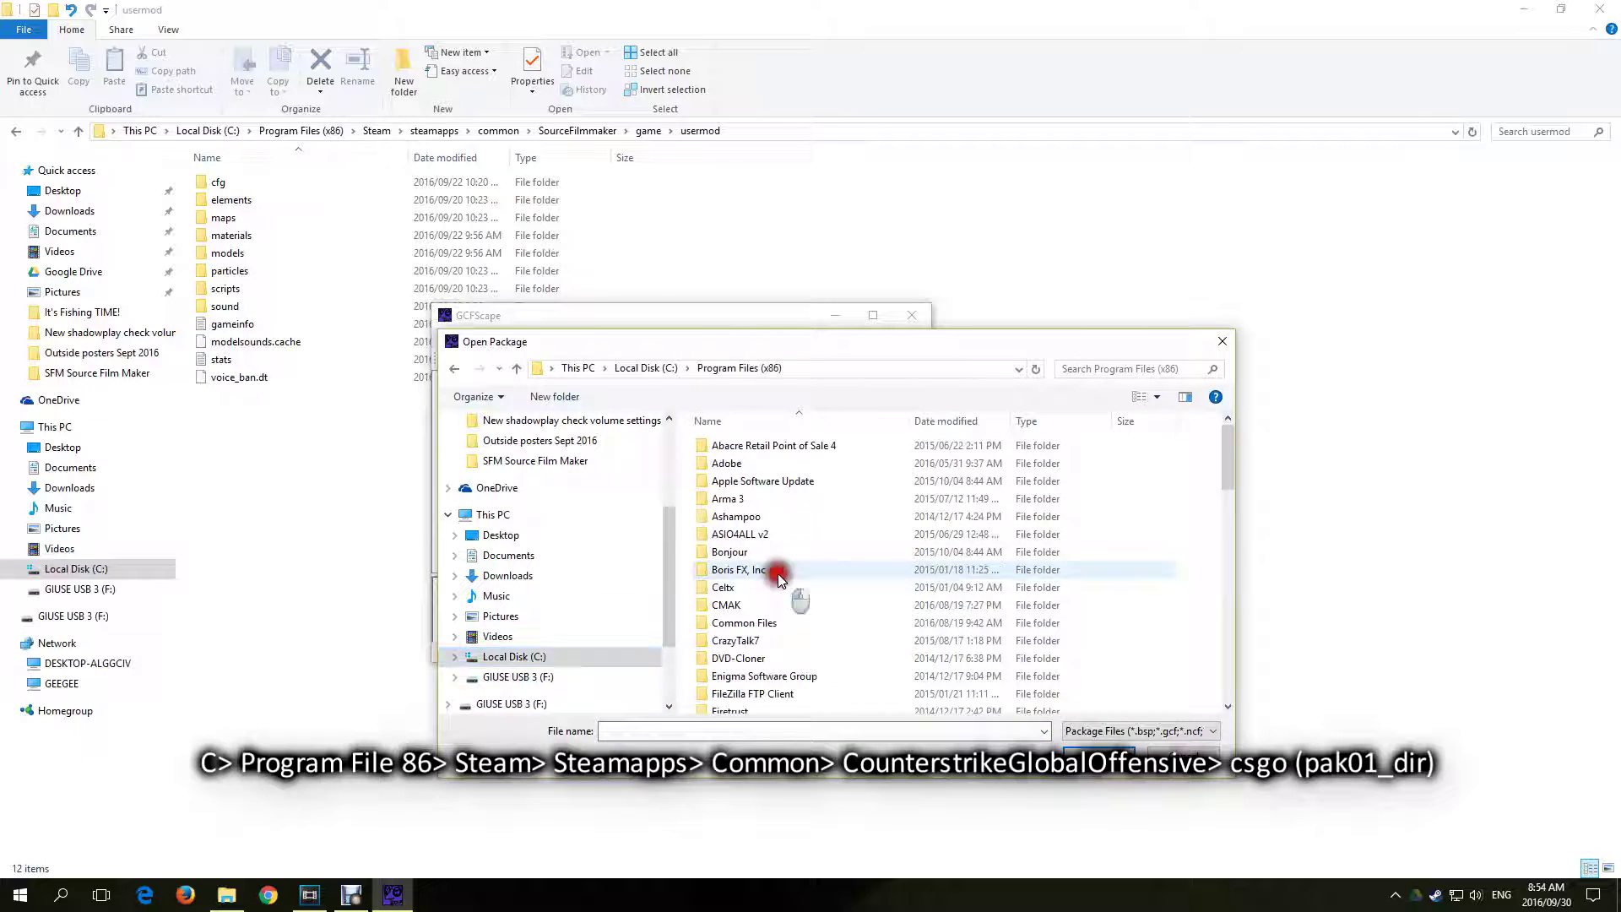
scroll(788, 584, "down", 5)
scroll(788, 584, "down", 5)
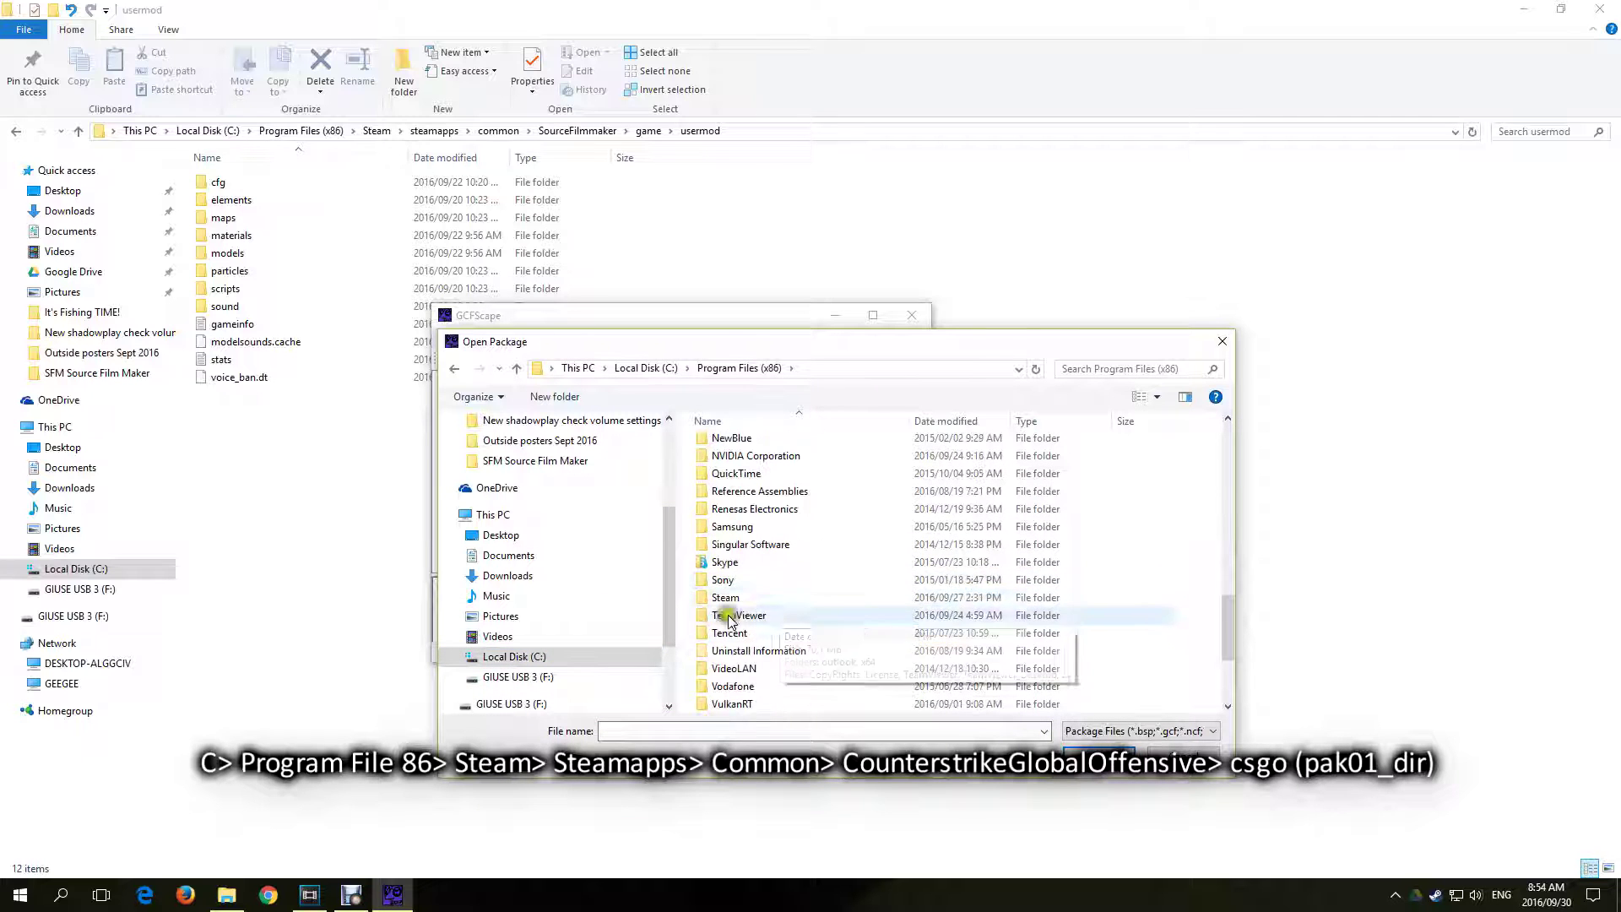
double_click(736, 614)
Open pak01_dir.vpk from steamapps\common\Counter-Strike Global Offensive\csgo
scroll(844, 642, "down", 3)
double_click(753, 652)
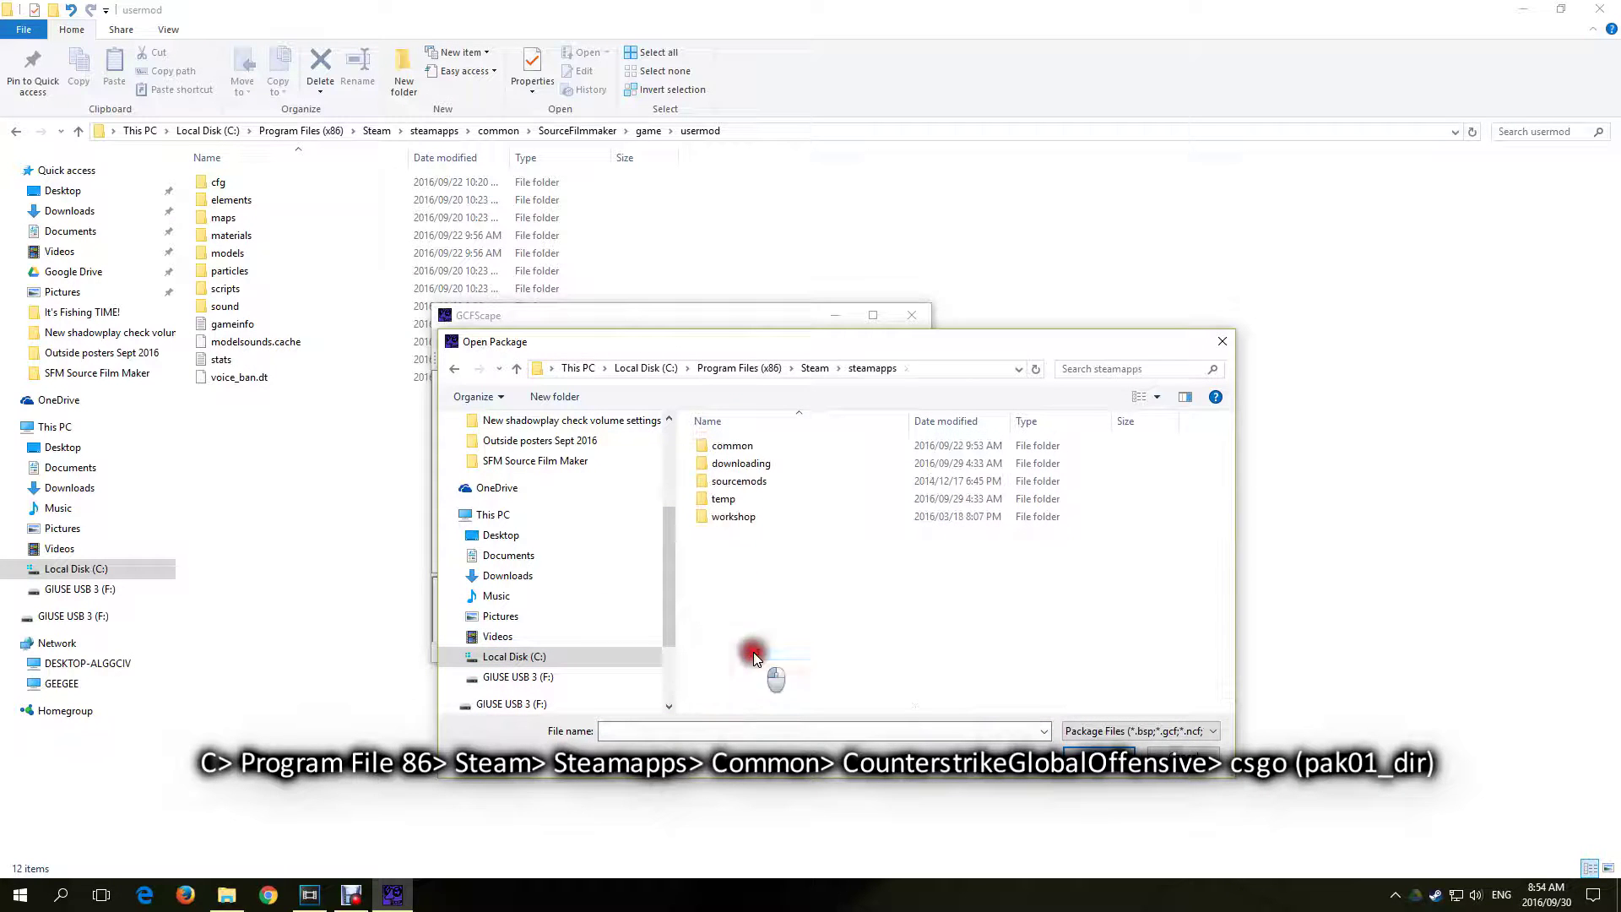
double_click(749, 454)
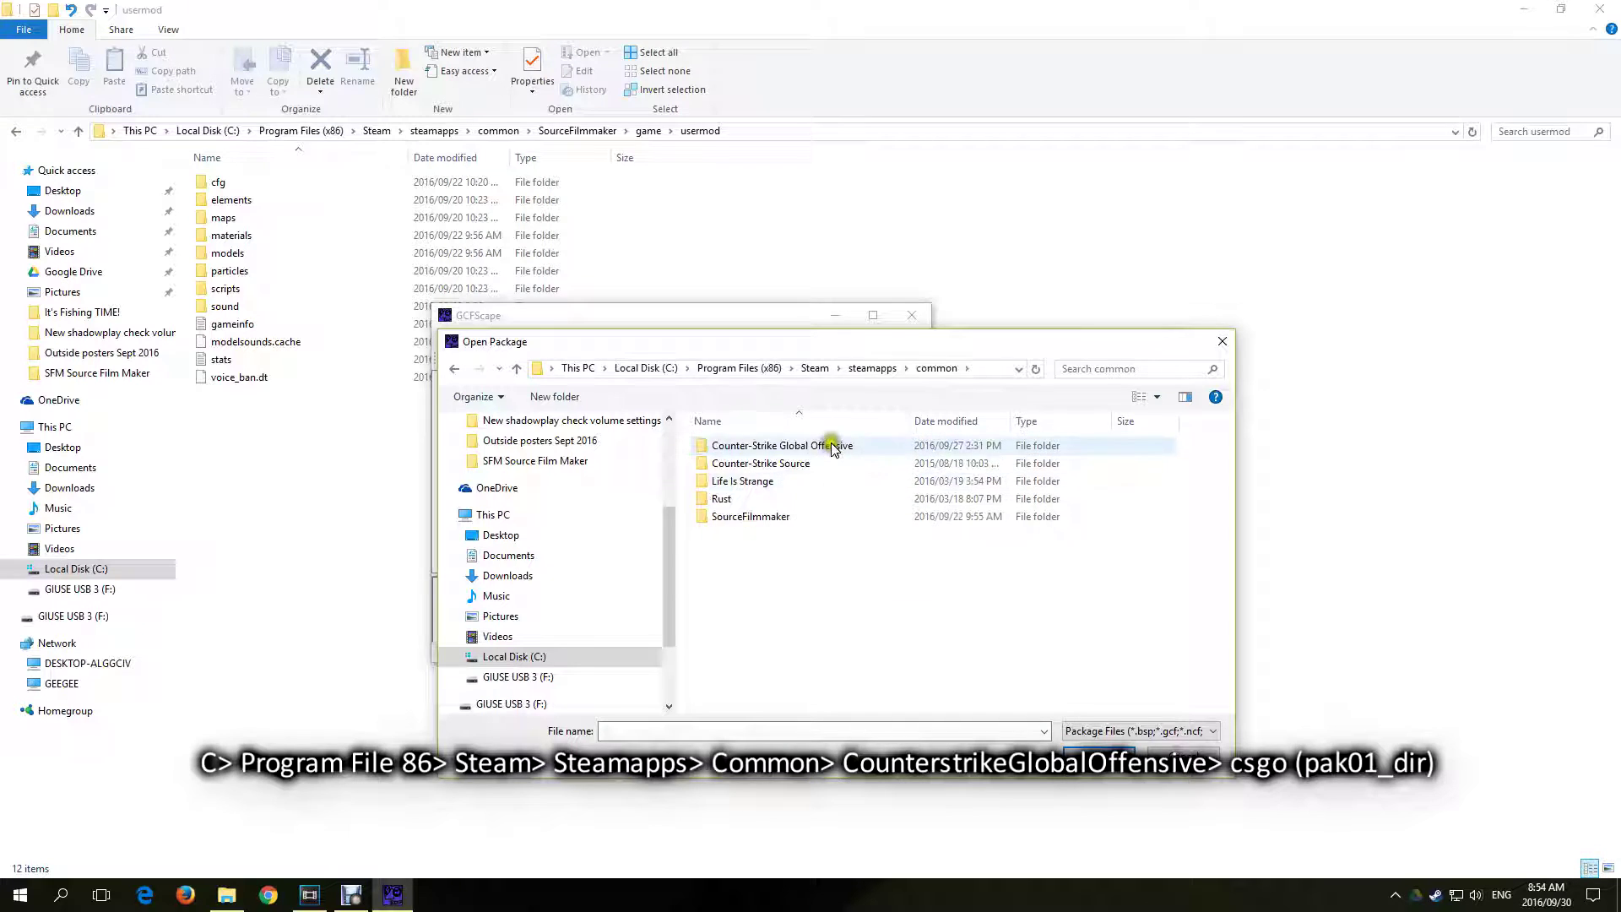
double_click(832, 445)
double_click(727, 462)
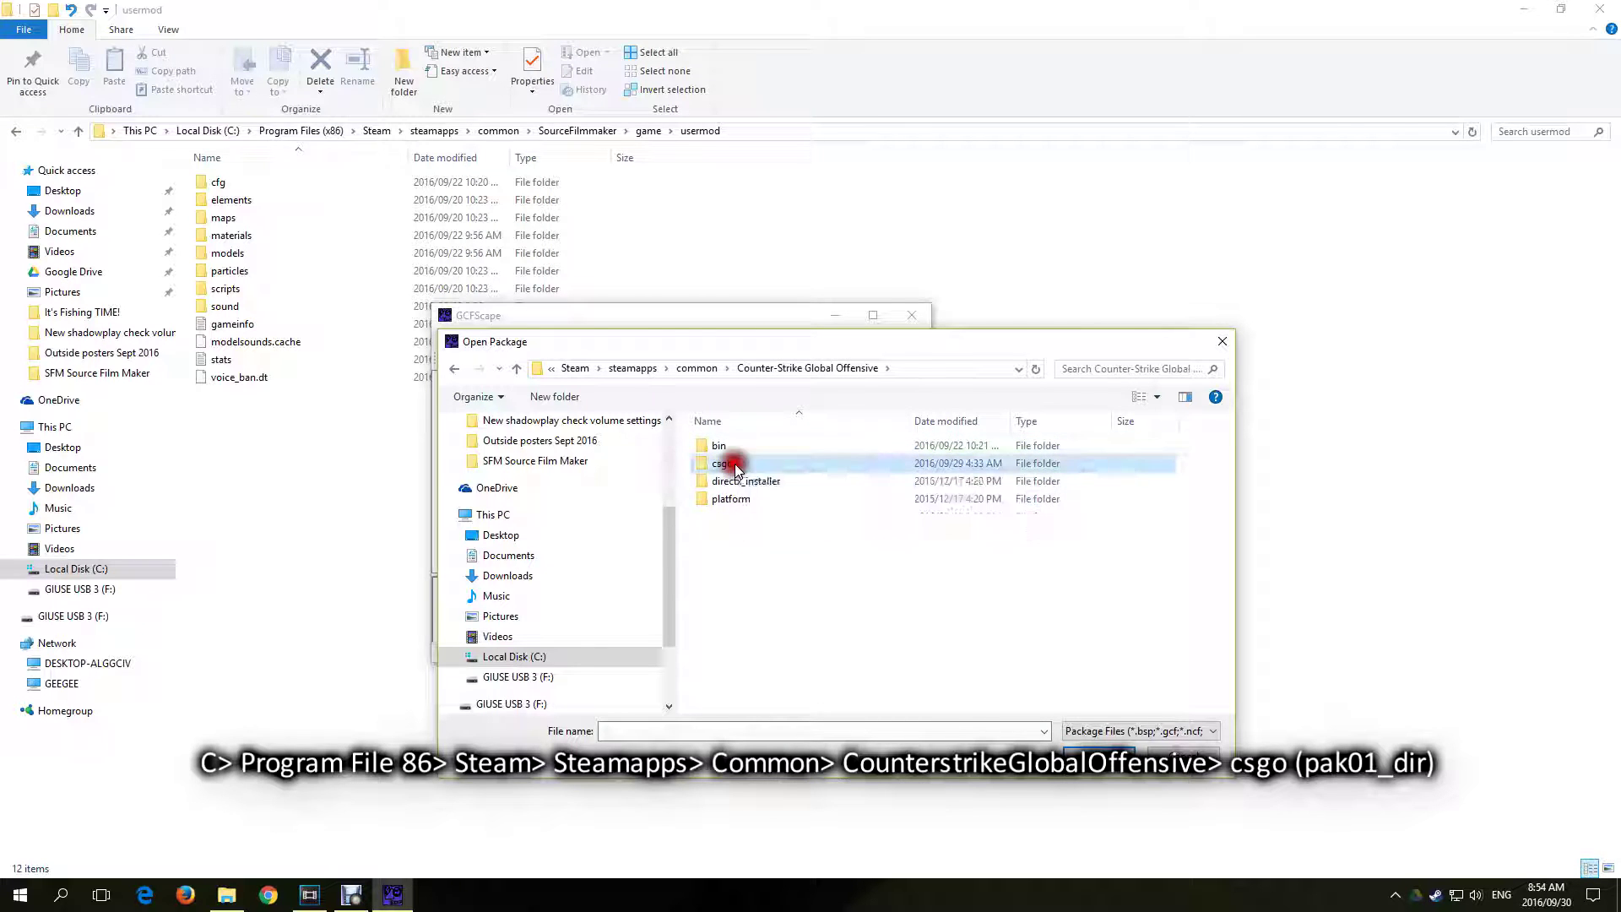
scroll(812, 525, "down", 5)
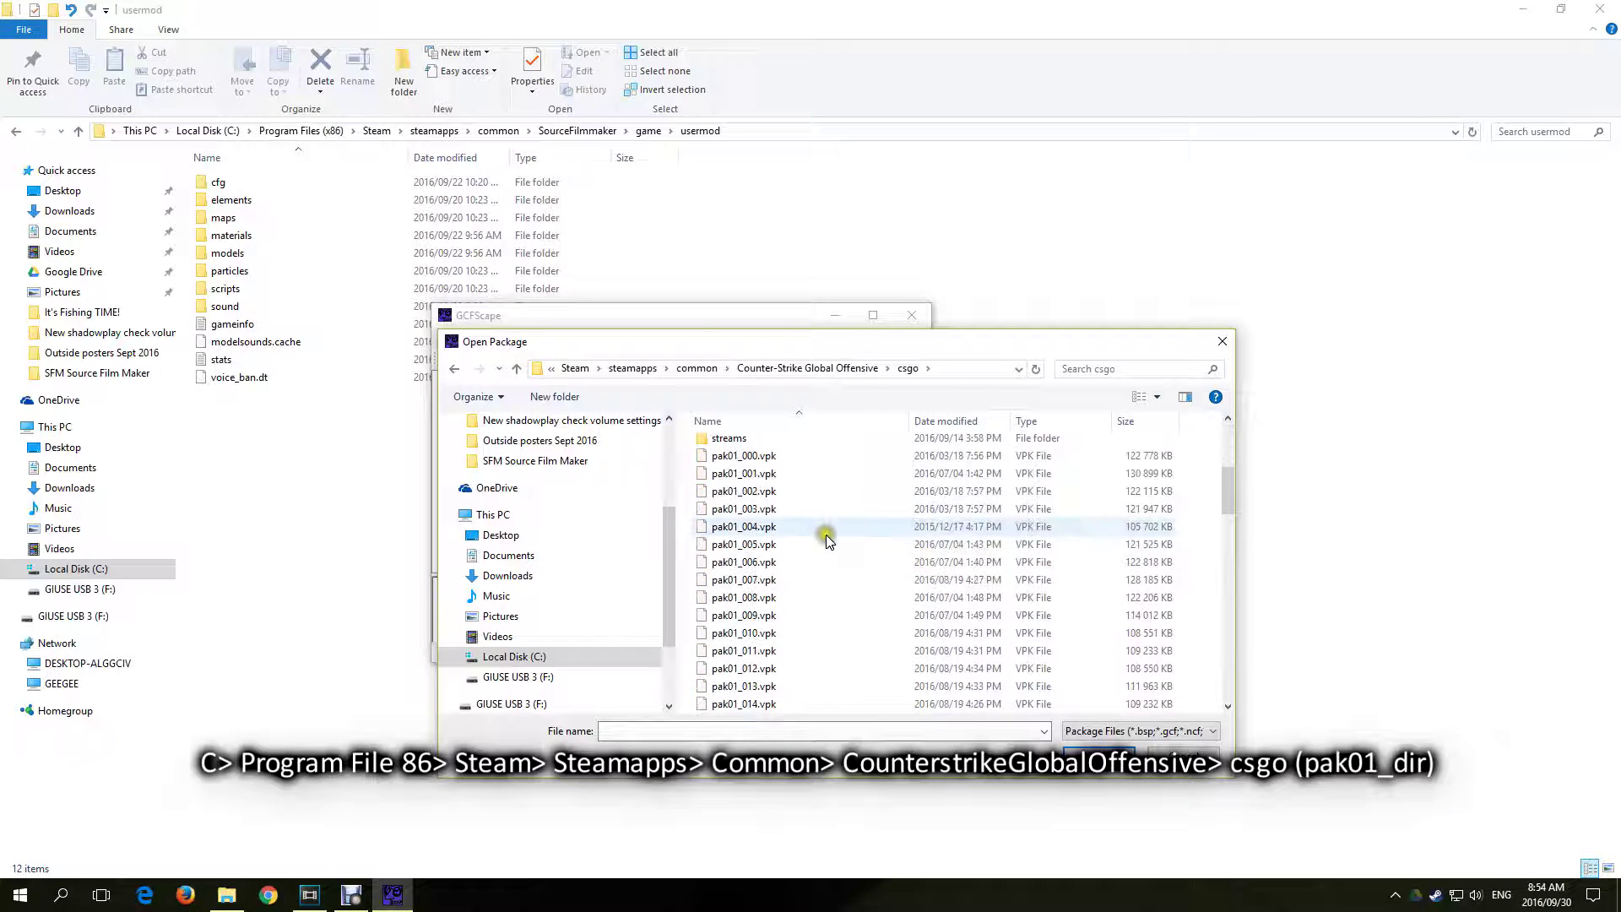
scroll(830, 539, "down", 15)
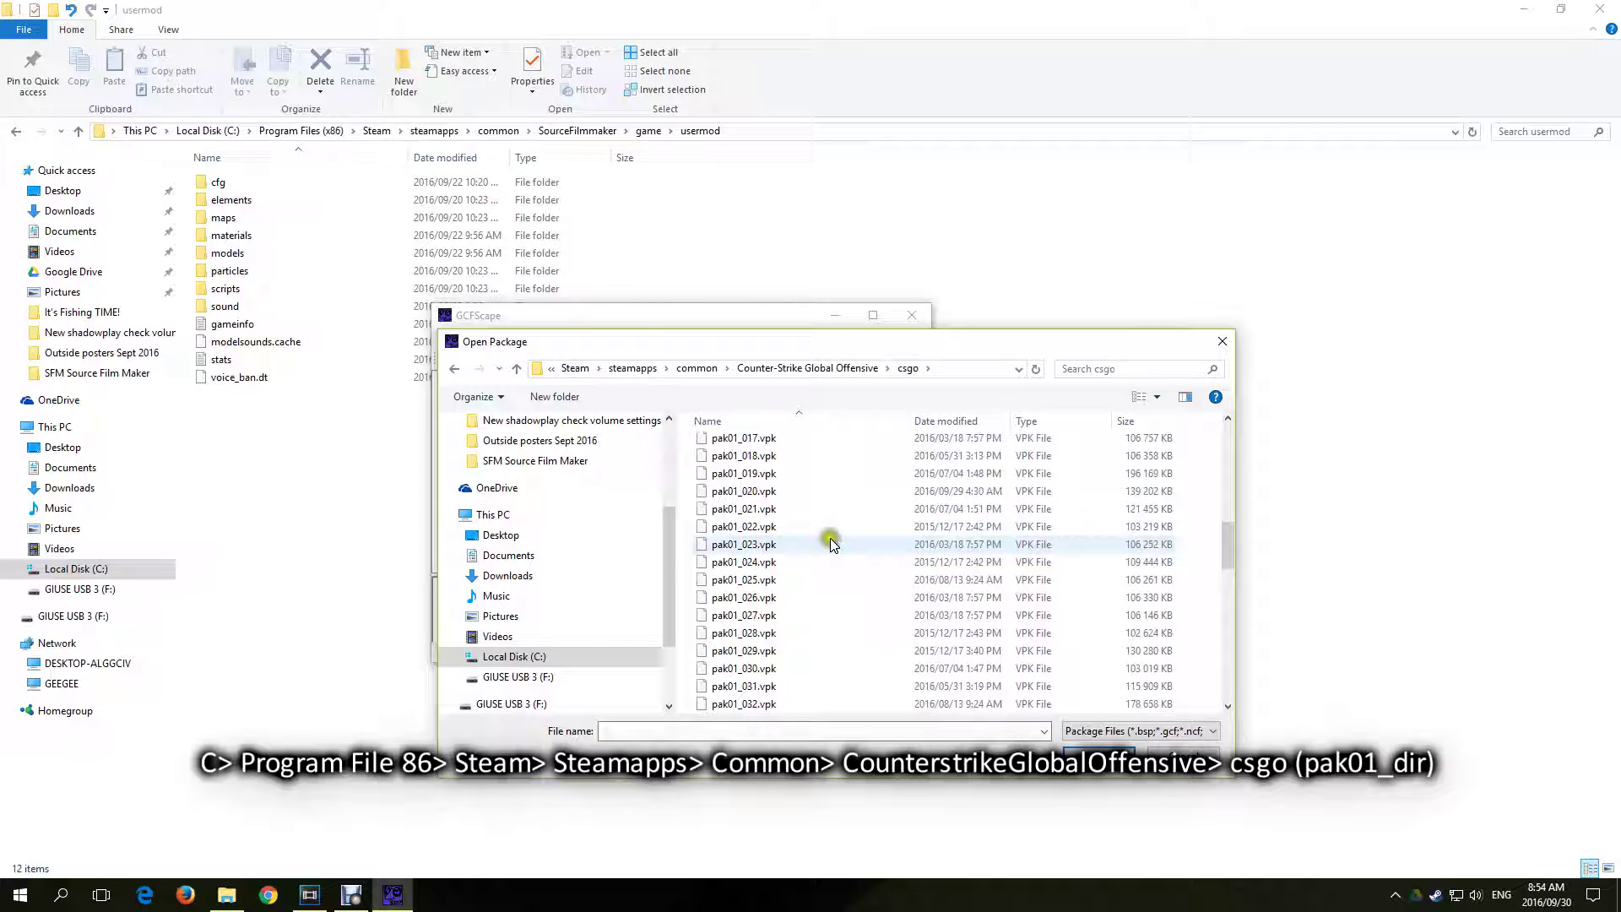
scroll(836, 547, "down", 5)
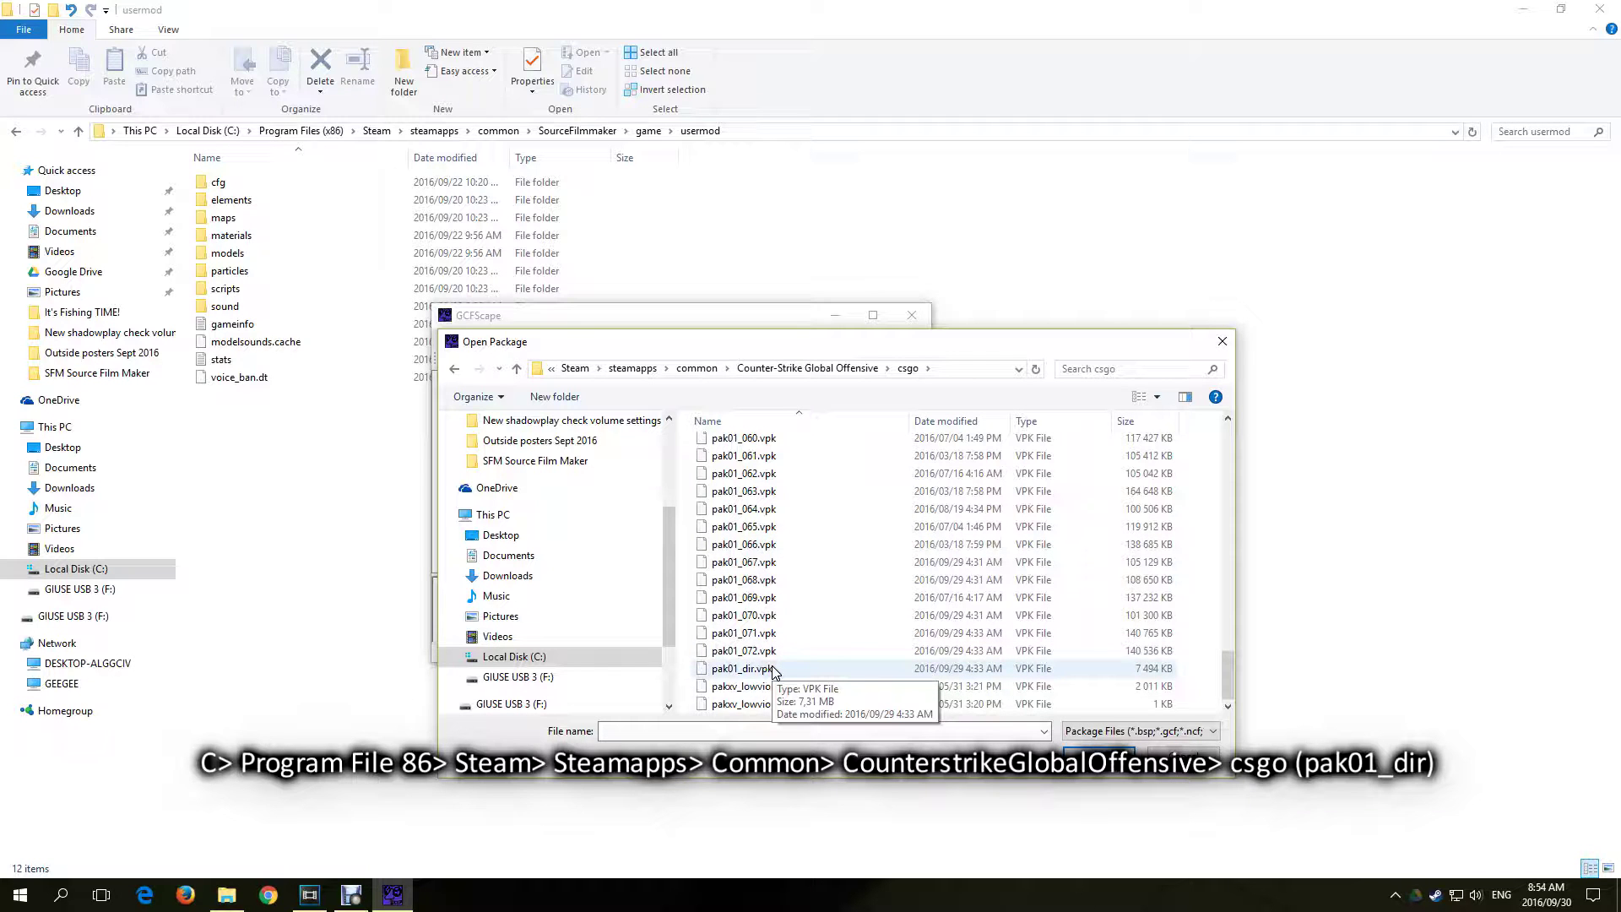
left_click(743, 669)
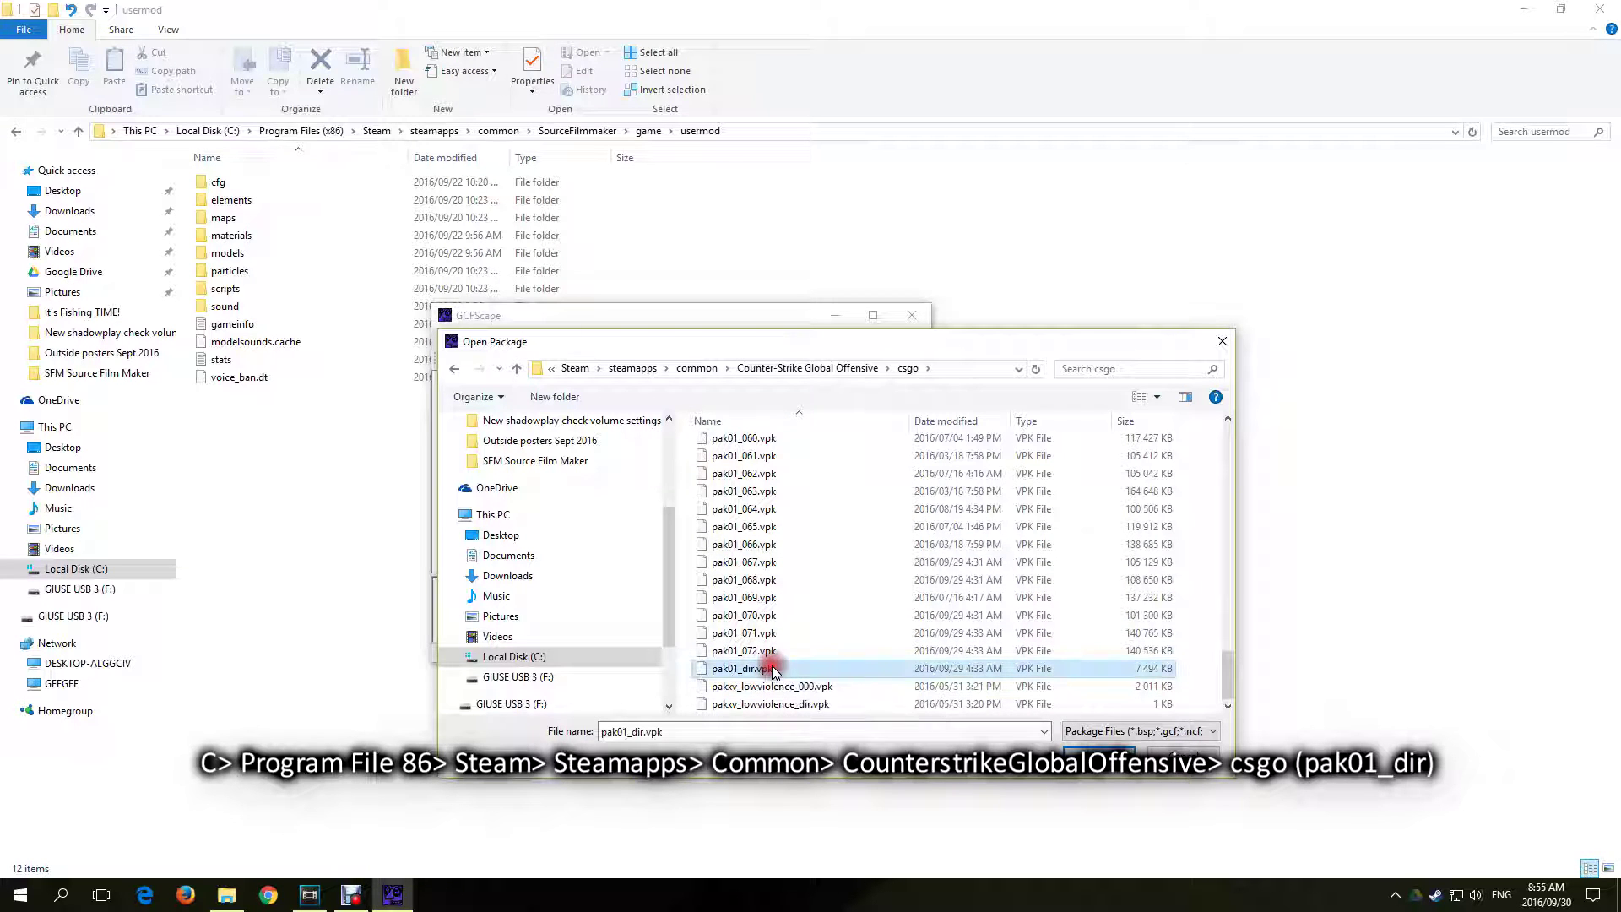
left_click(1089, 748)
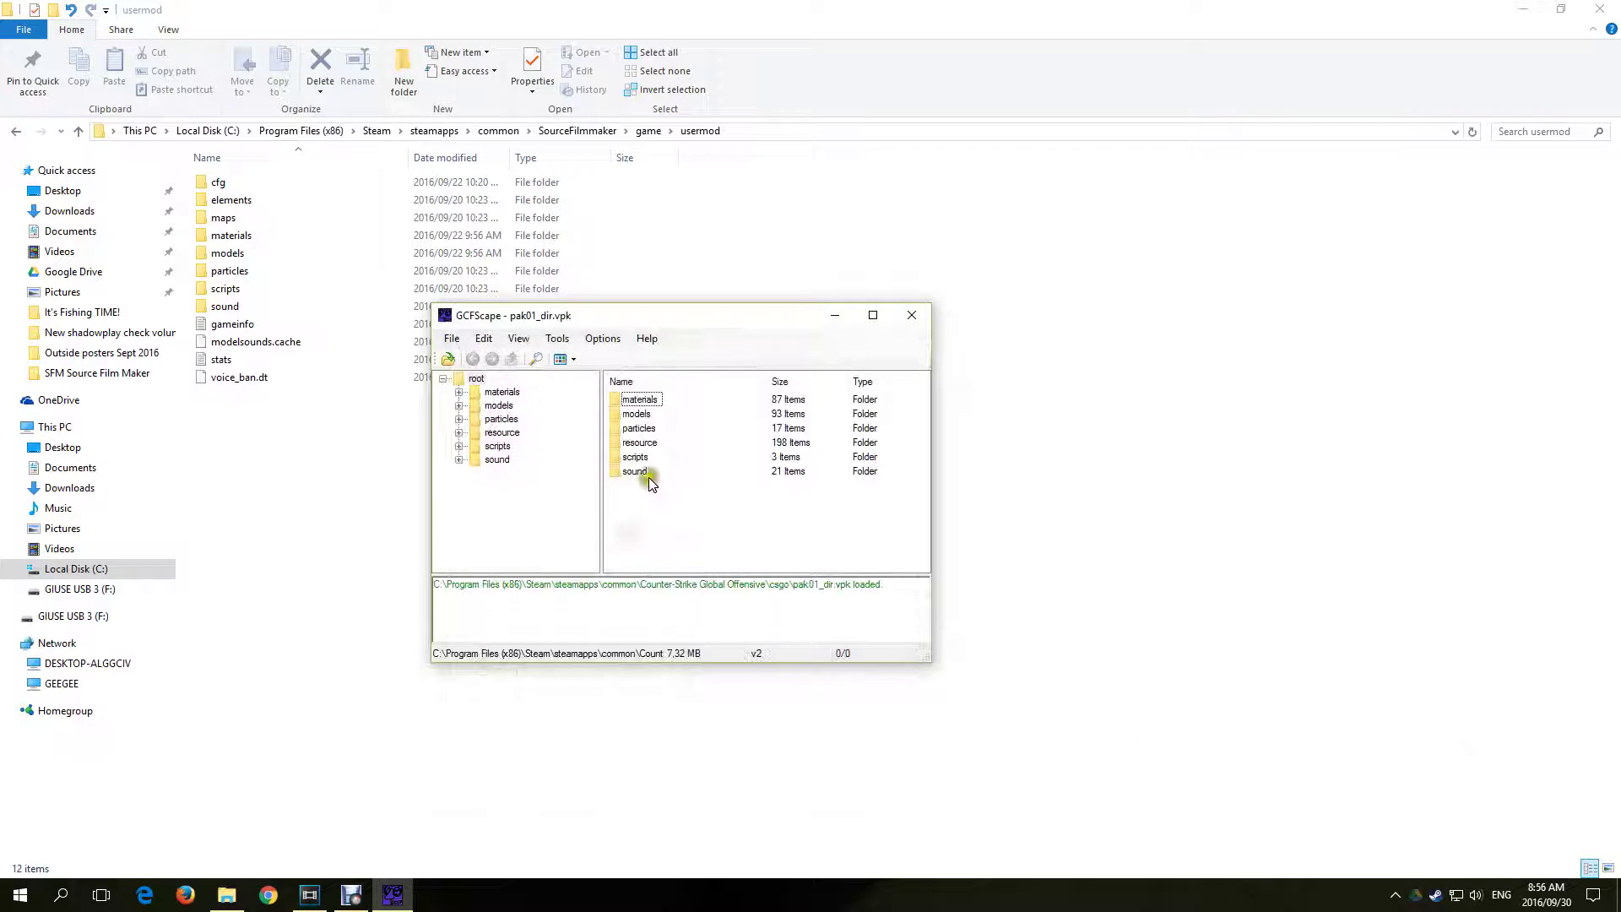
Select the materials, models, particles and sound folders in the package and choose Extract
left_click(640, 400)
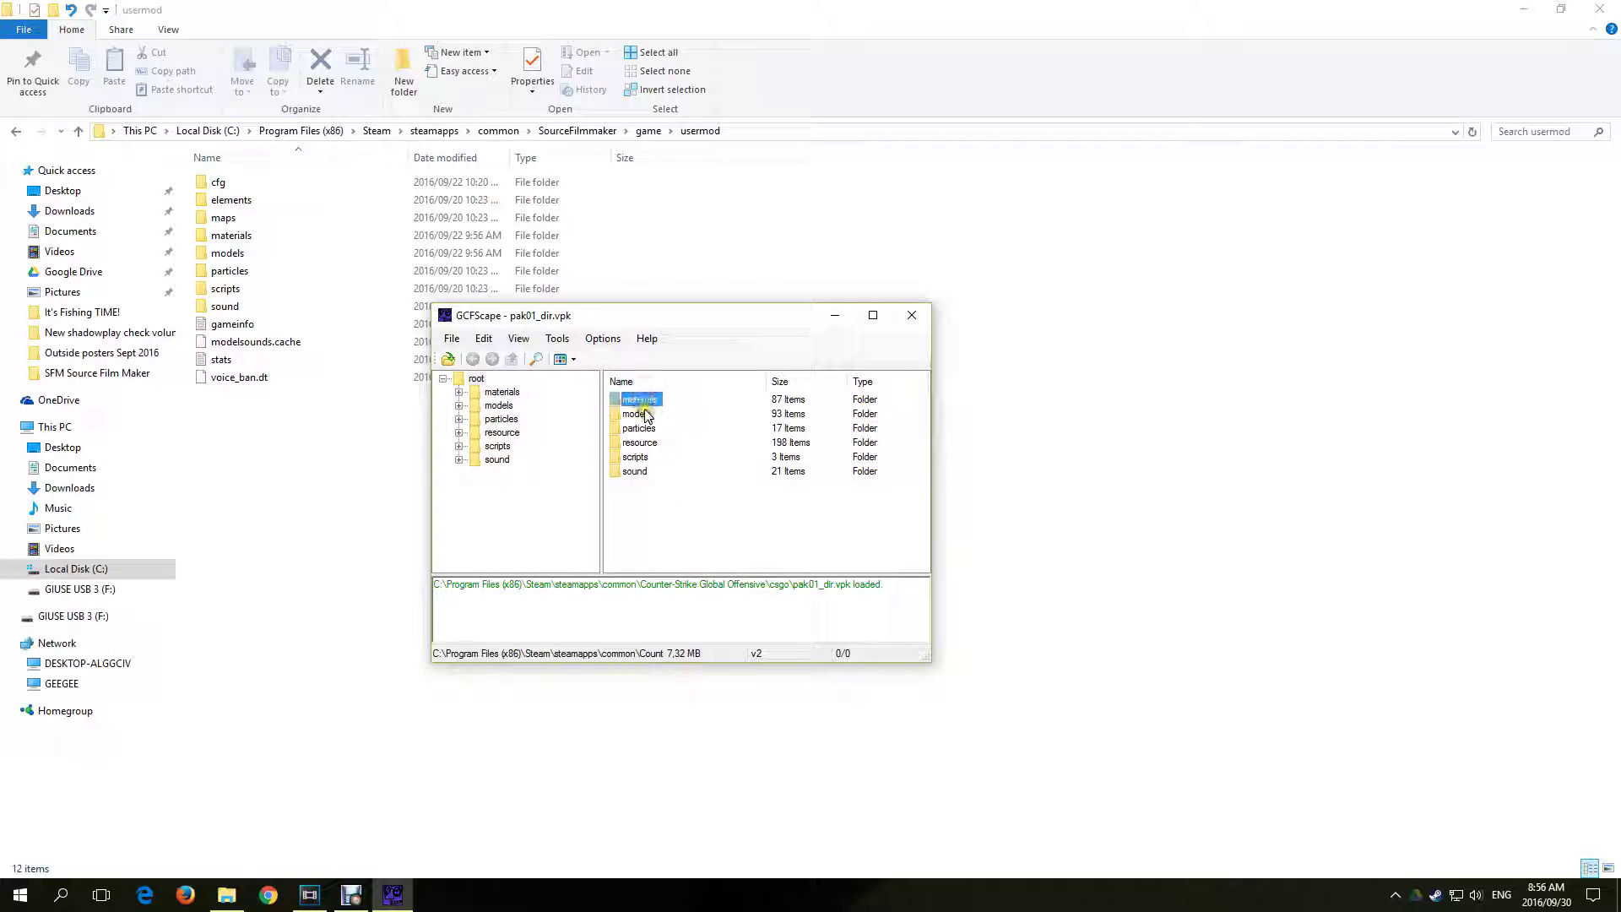
left_click(643, 428, "shift")
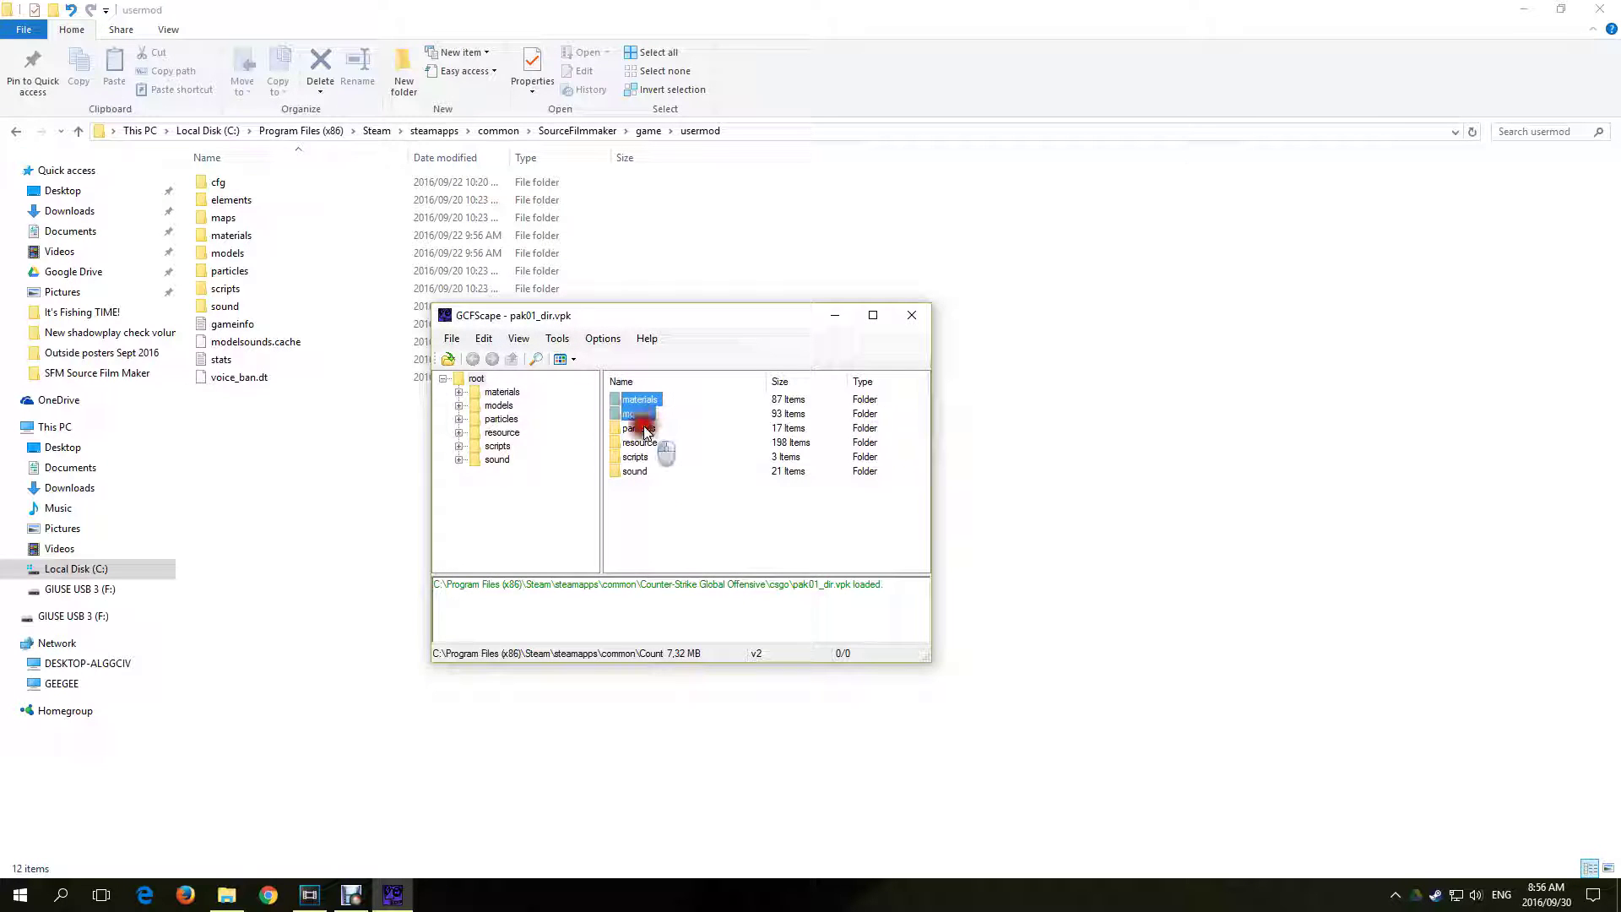
left_click(645, 478, "ctrl")
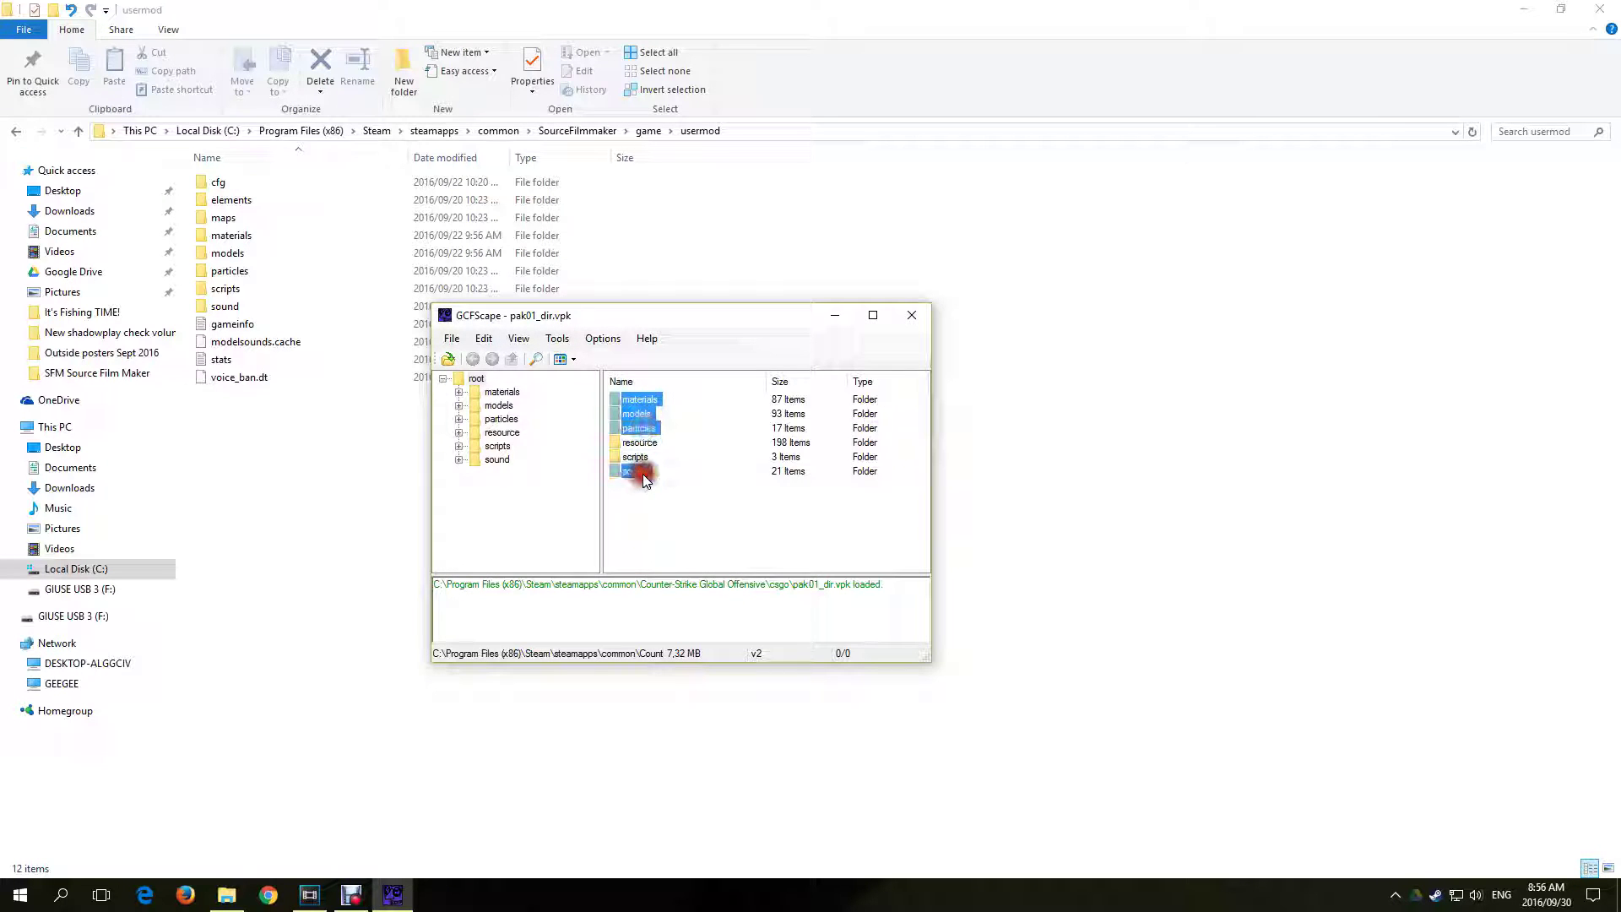
right_click(645, 401)
left_click(691, 406)
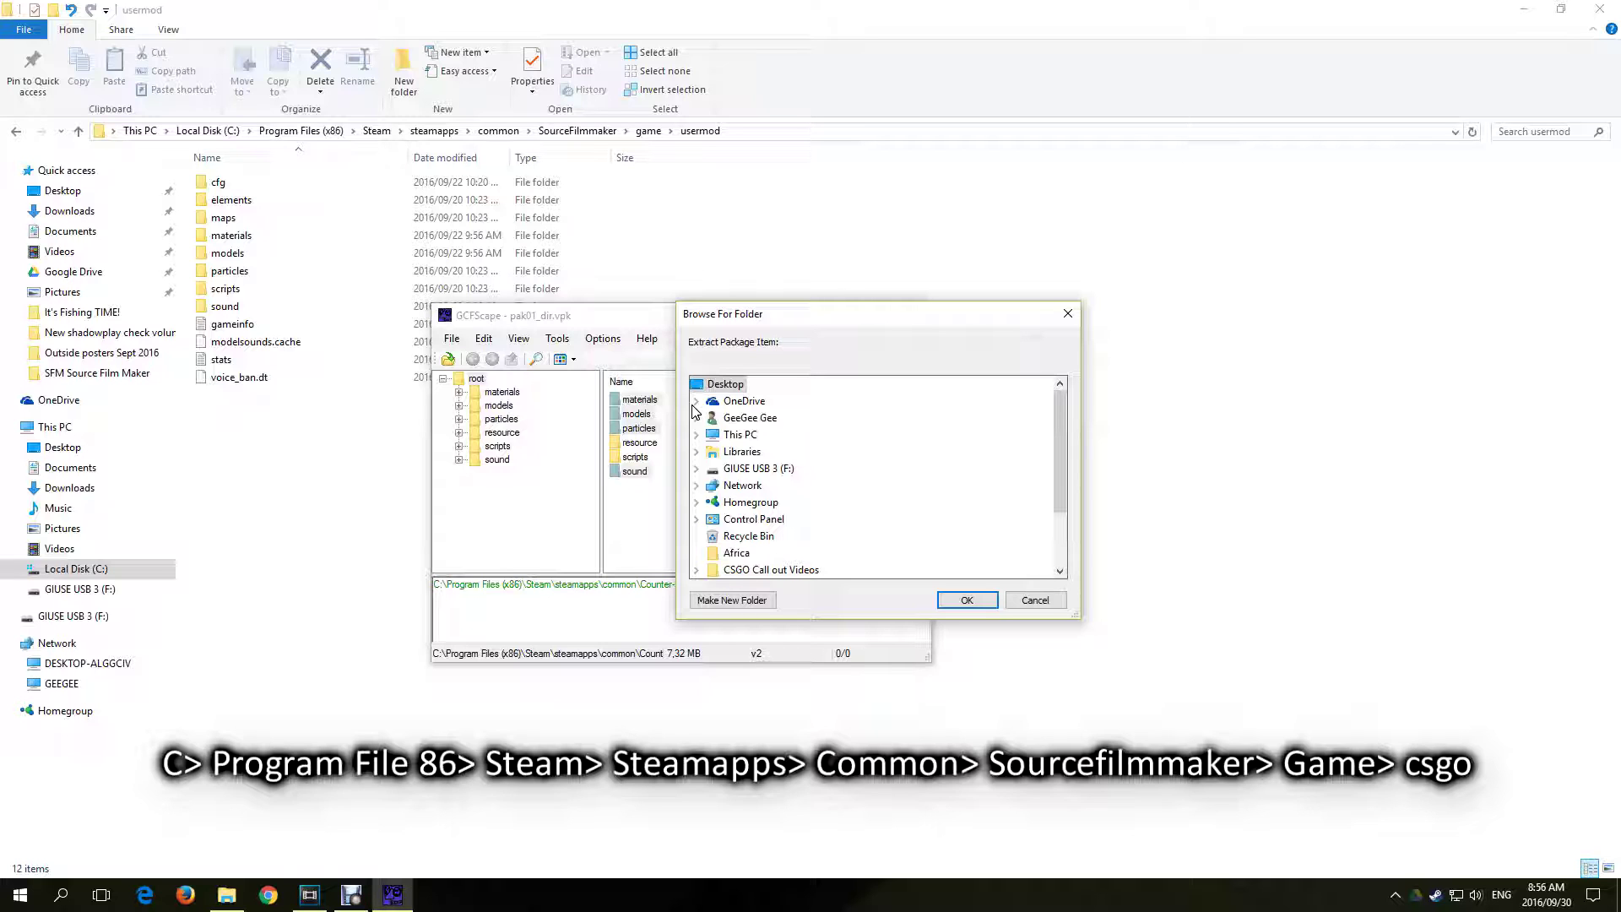
Extract them into Steam\steamapps\common\SourceFilmmaker\game\csgo under Program Files (x86)
left_click(695, 434)
double_click(747, 569)
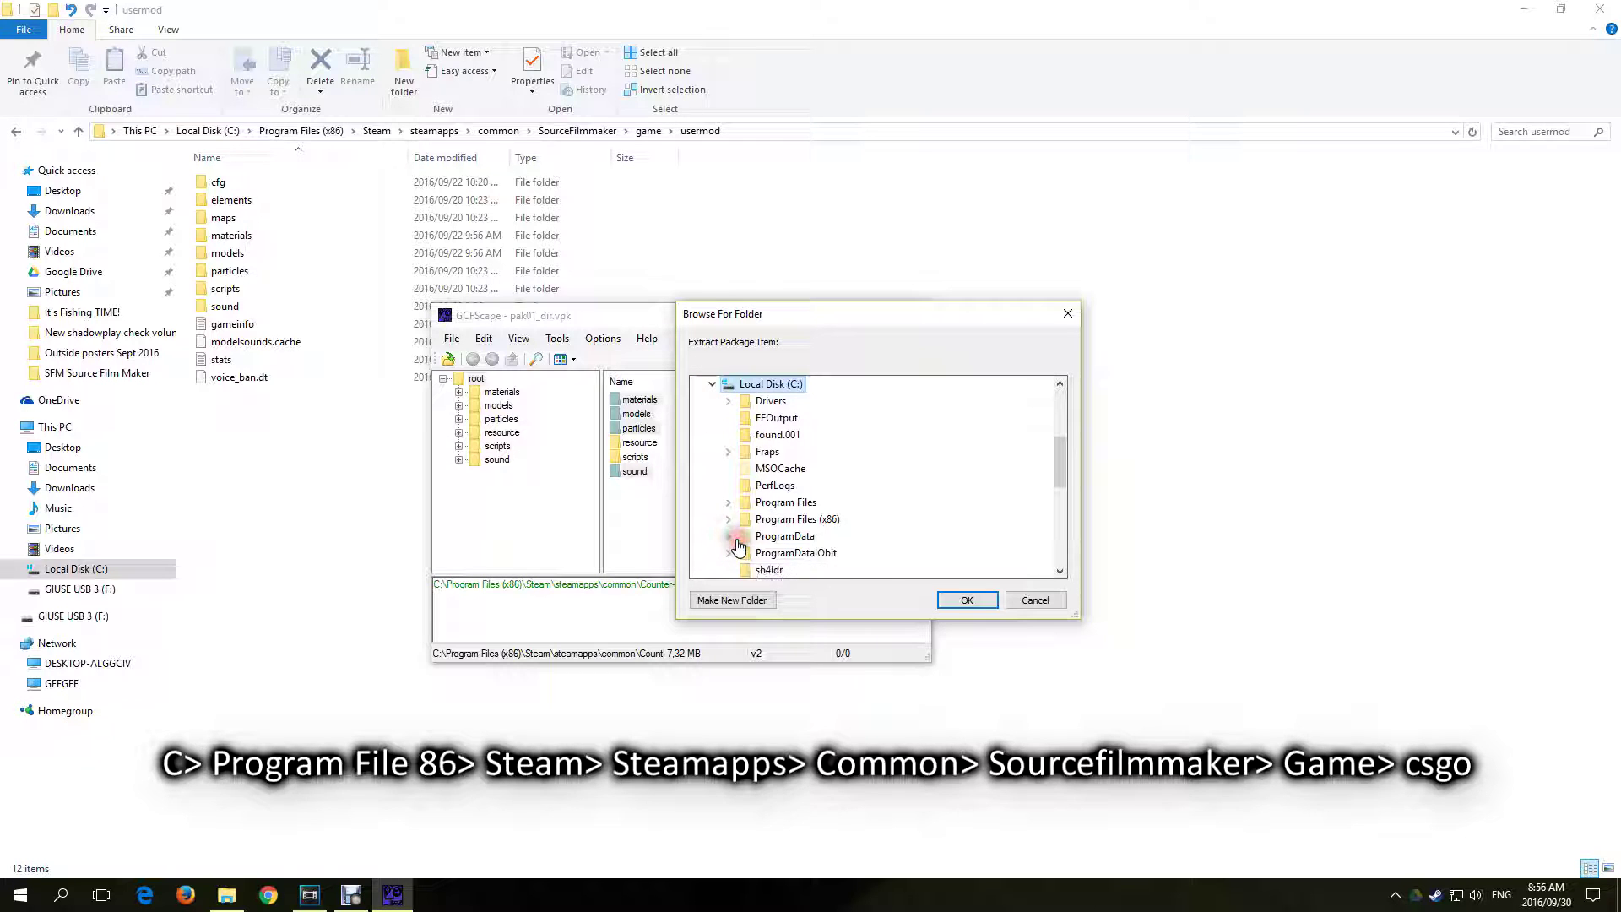
double_click(825, 520)
scroll(963, 500, "down", 5)
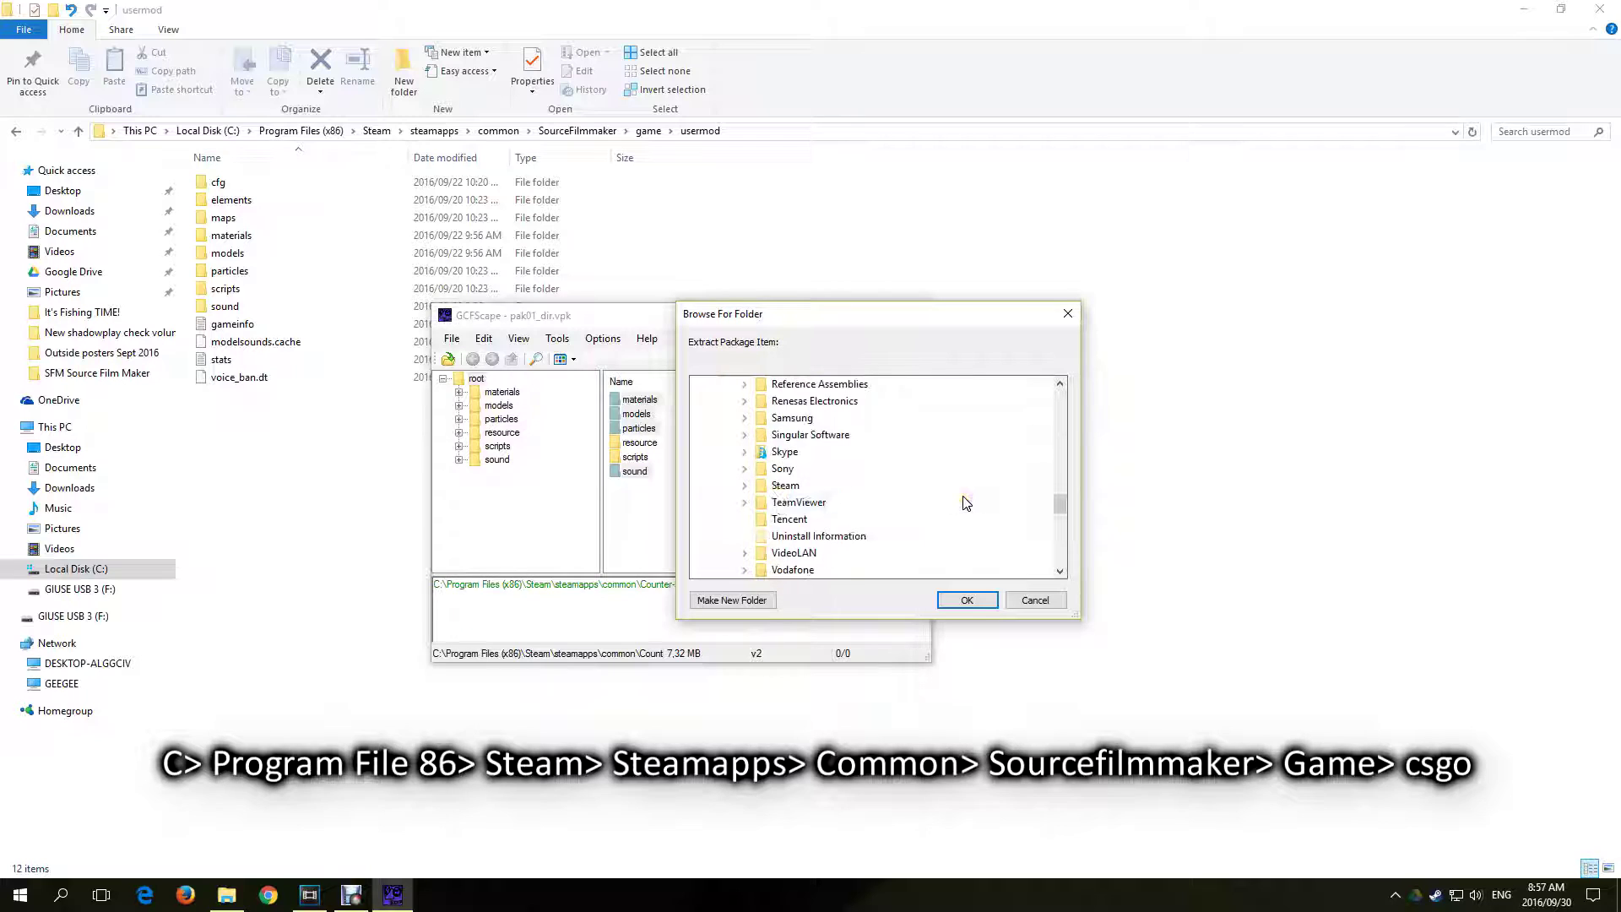
double_click(786, 485)
double_click(836, 419)
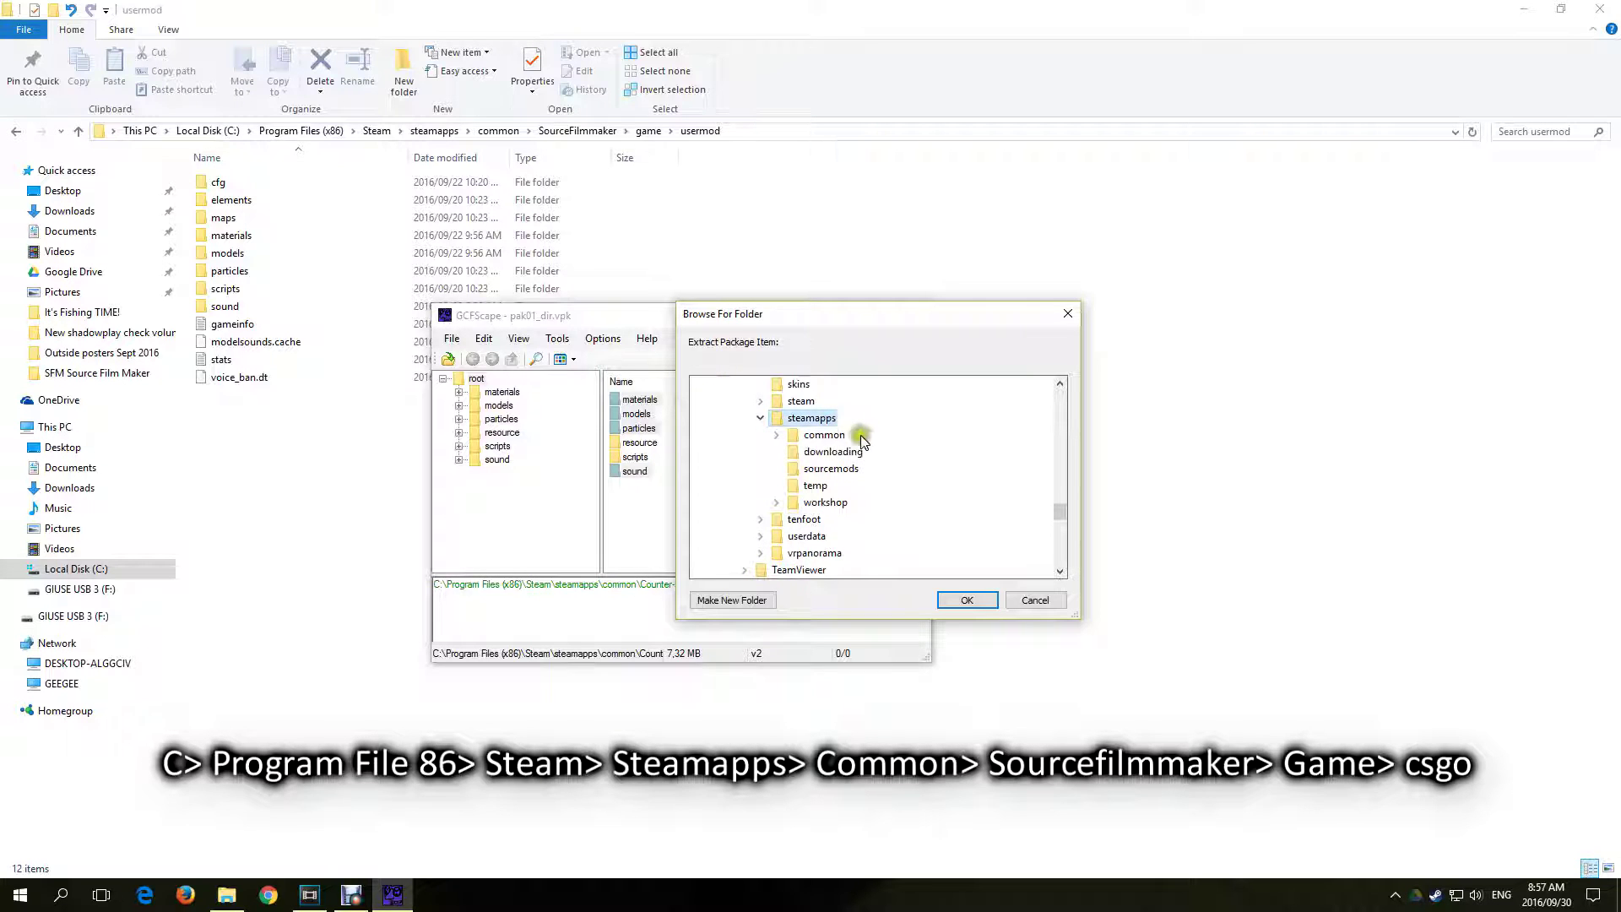
double_click(836, 435)
double_click(857, 518)
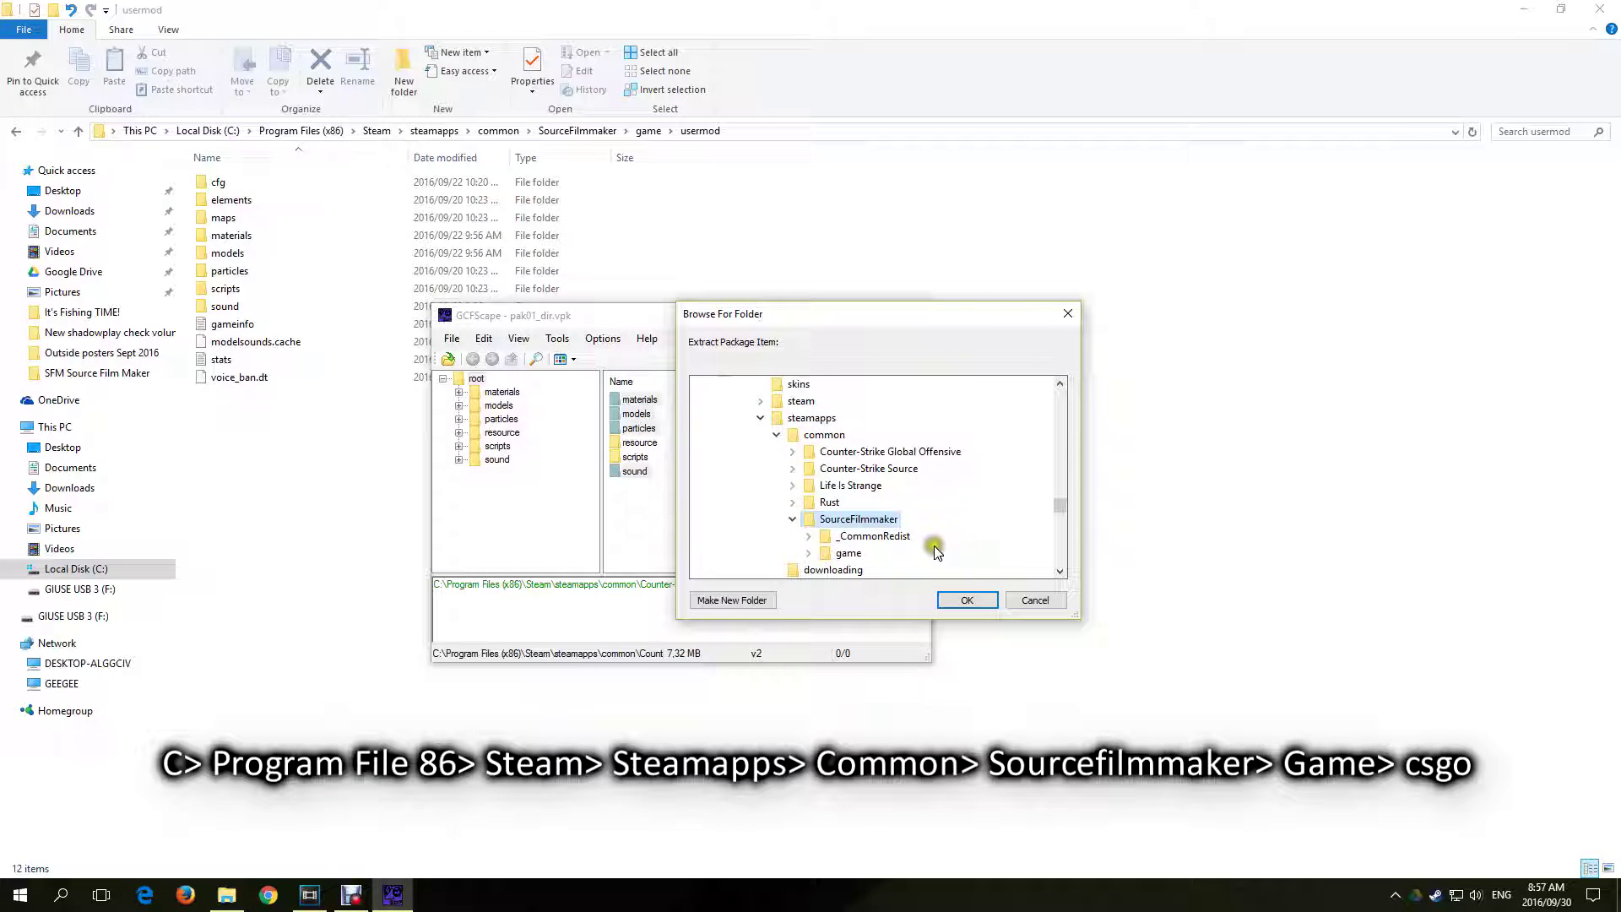
double_click(848, 552)
left_click(863, 452)
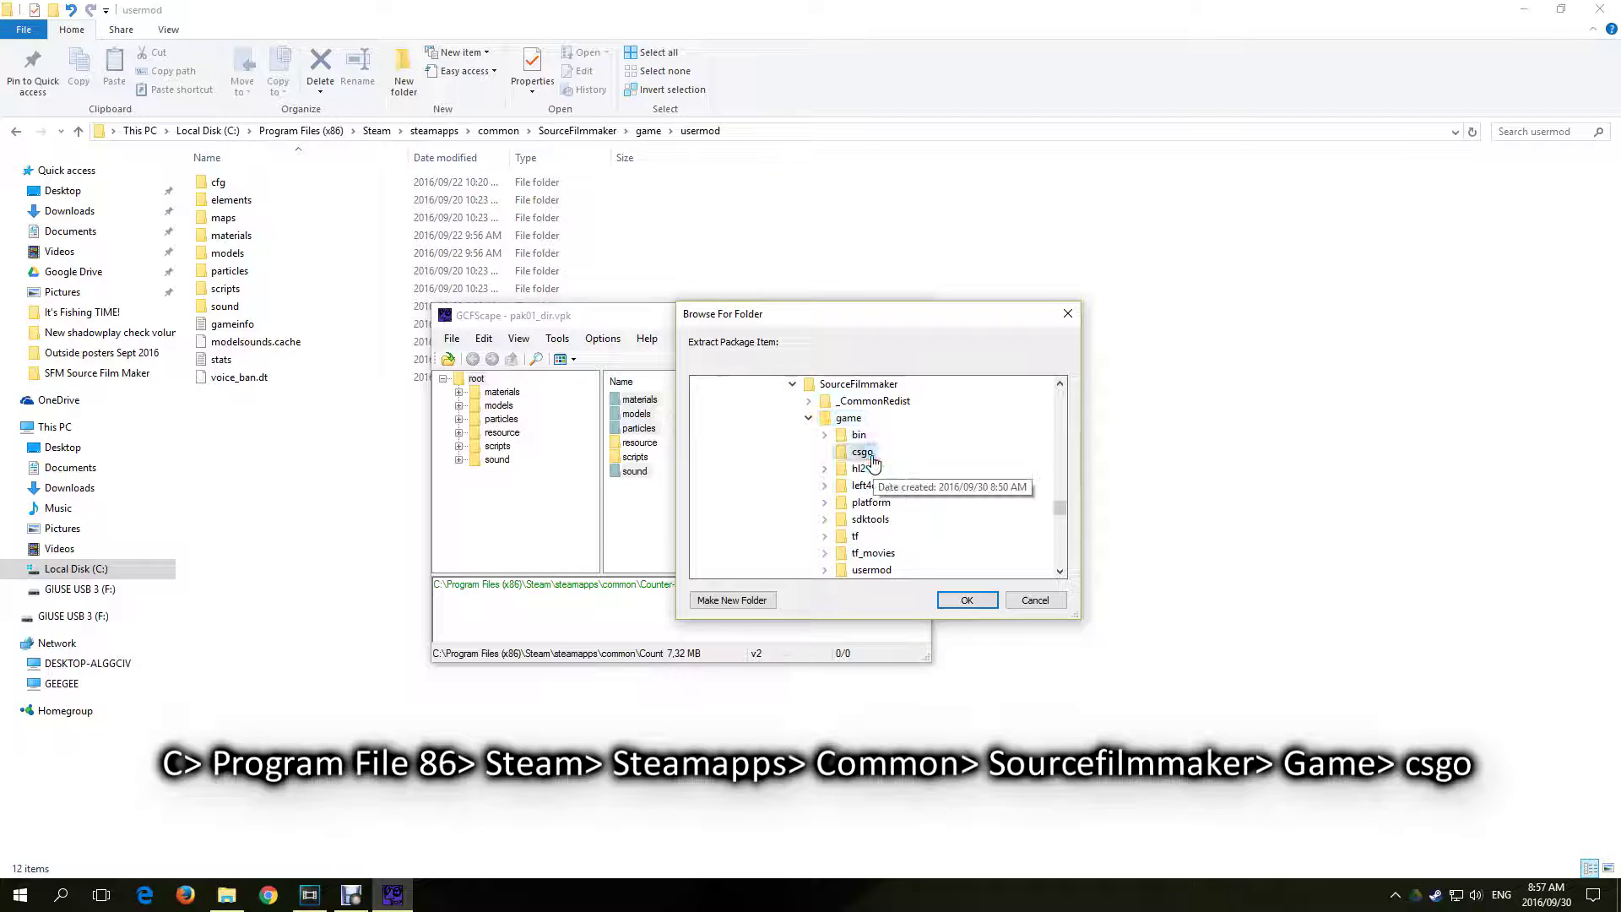
left_click(975, 601)
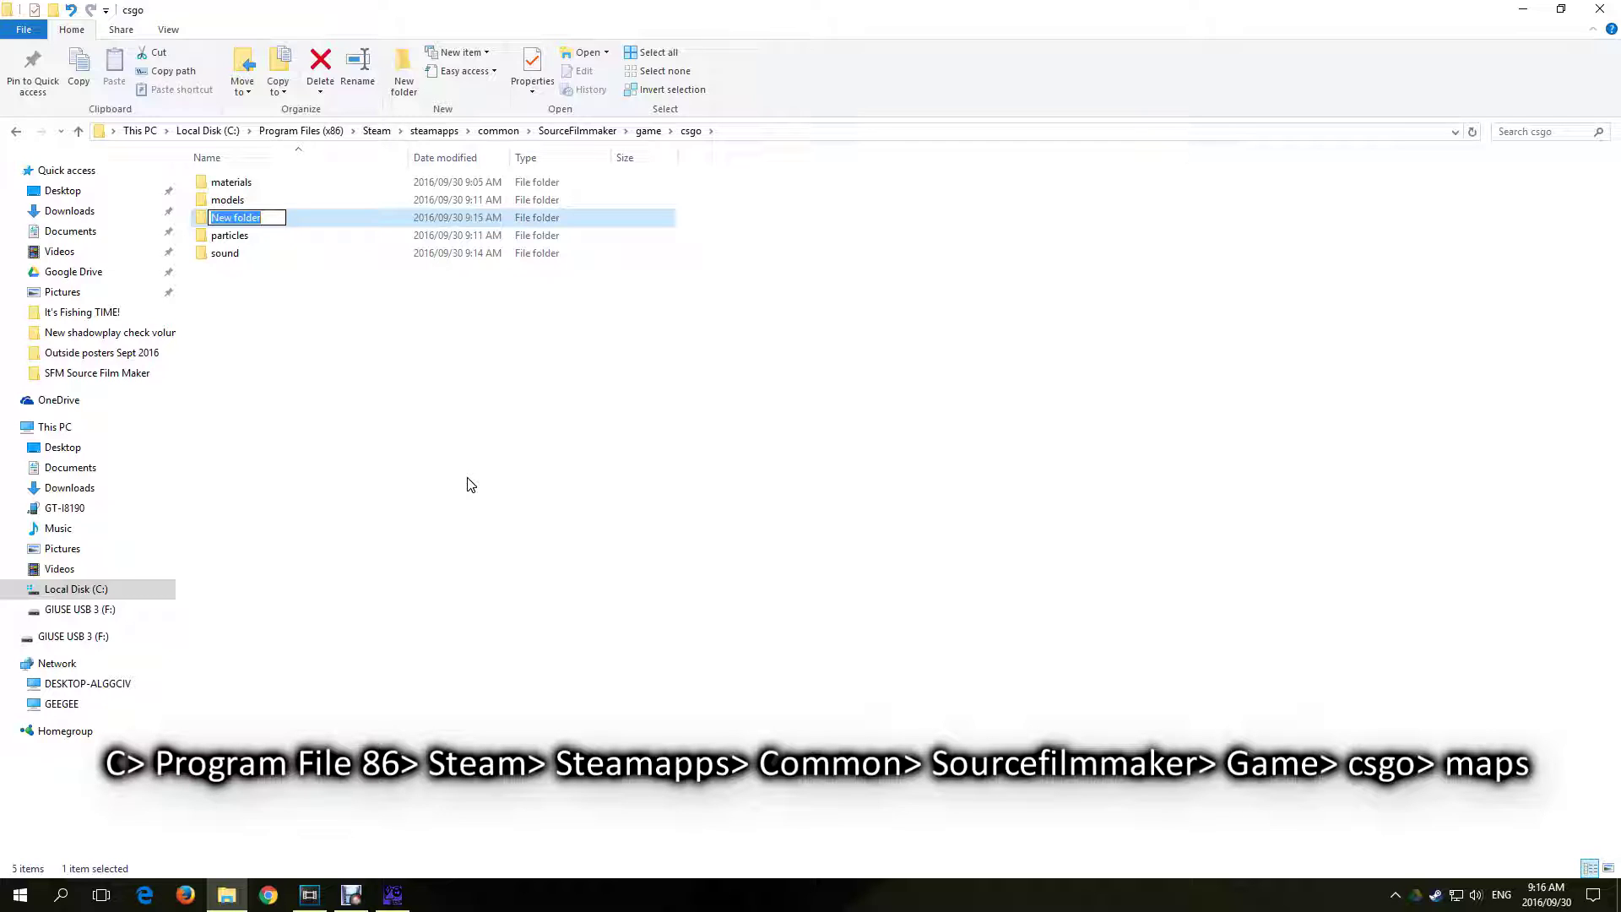
Name the new csgo subfolder 'maps', then open the SFM-CSGO-Maps_r4 archive in WinRAR
type("maps")
left_click(468, 478)
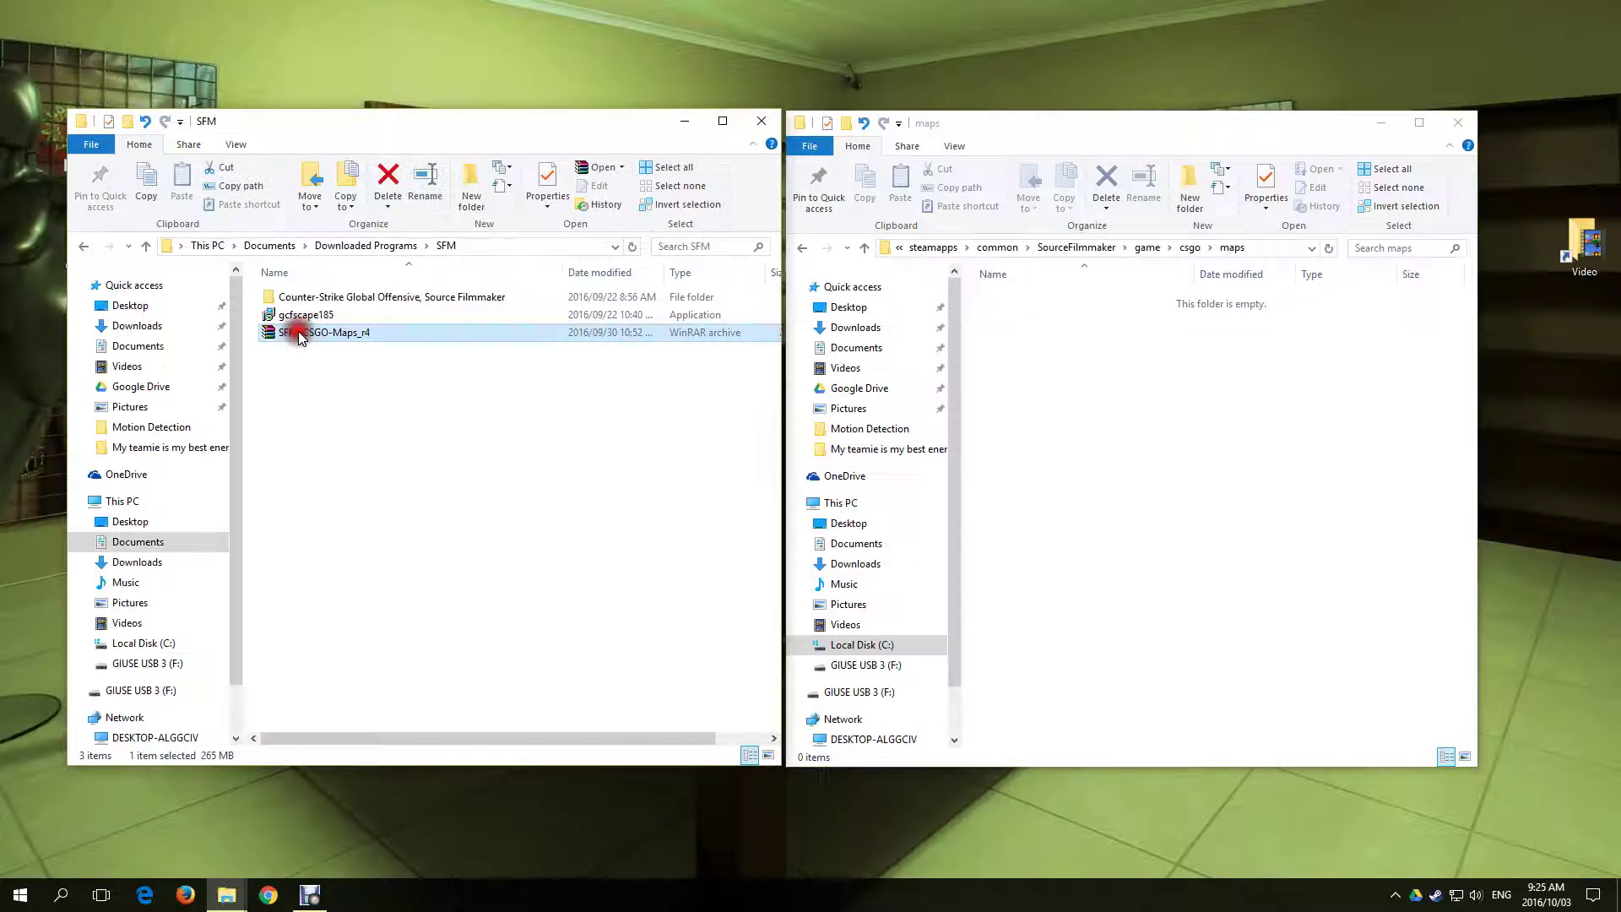
double_click(297, 331)
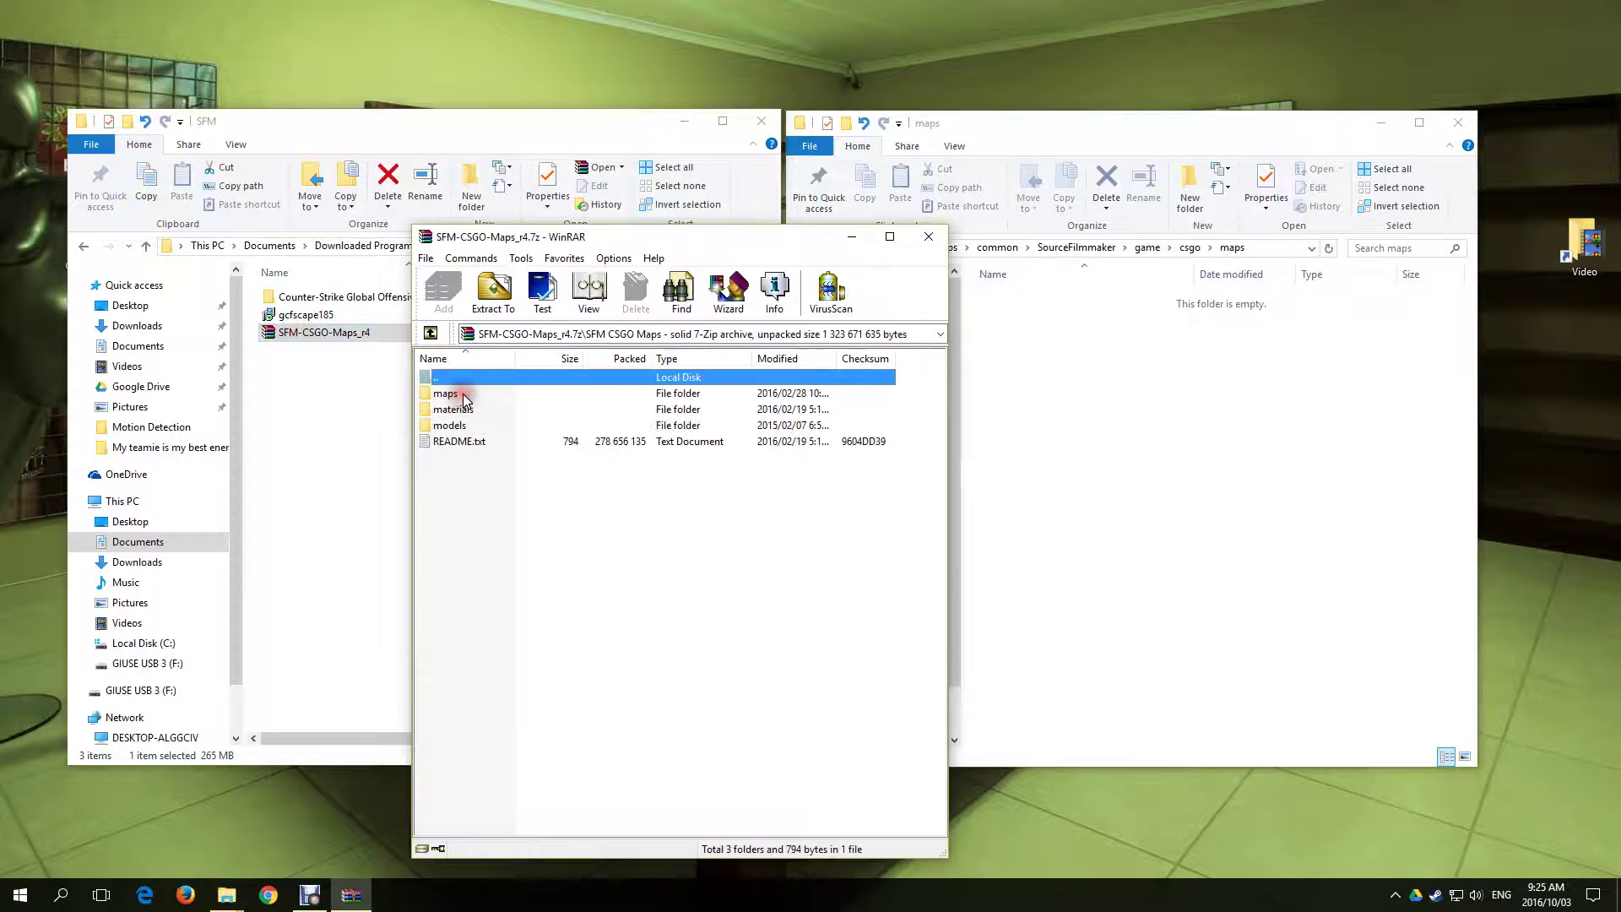
Go into the archive's maps folder and select all of its BSP map files
double_click(463, 399)
left_click_drag(574, 678, 1076, 397)
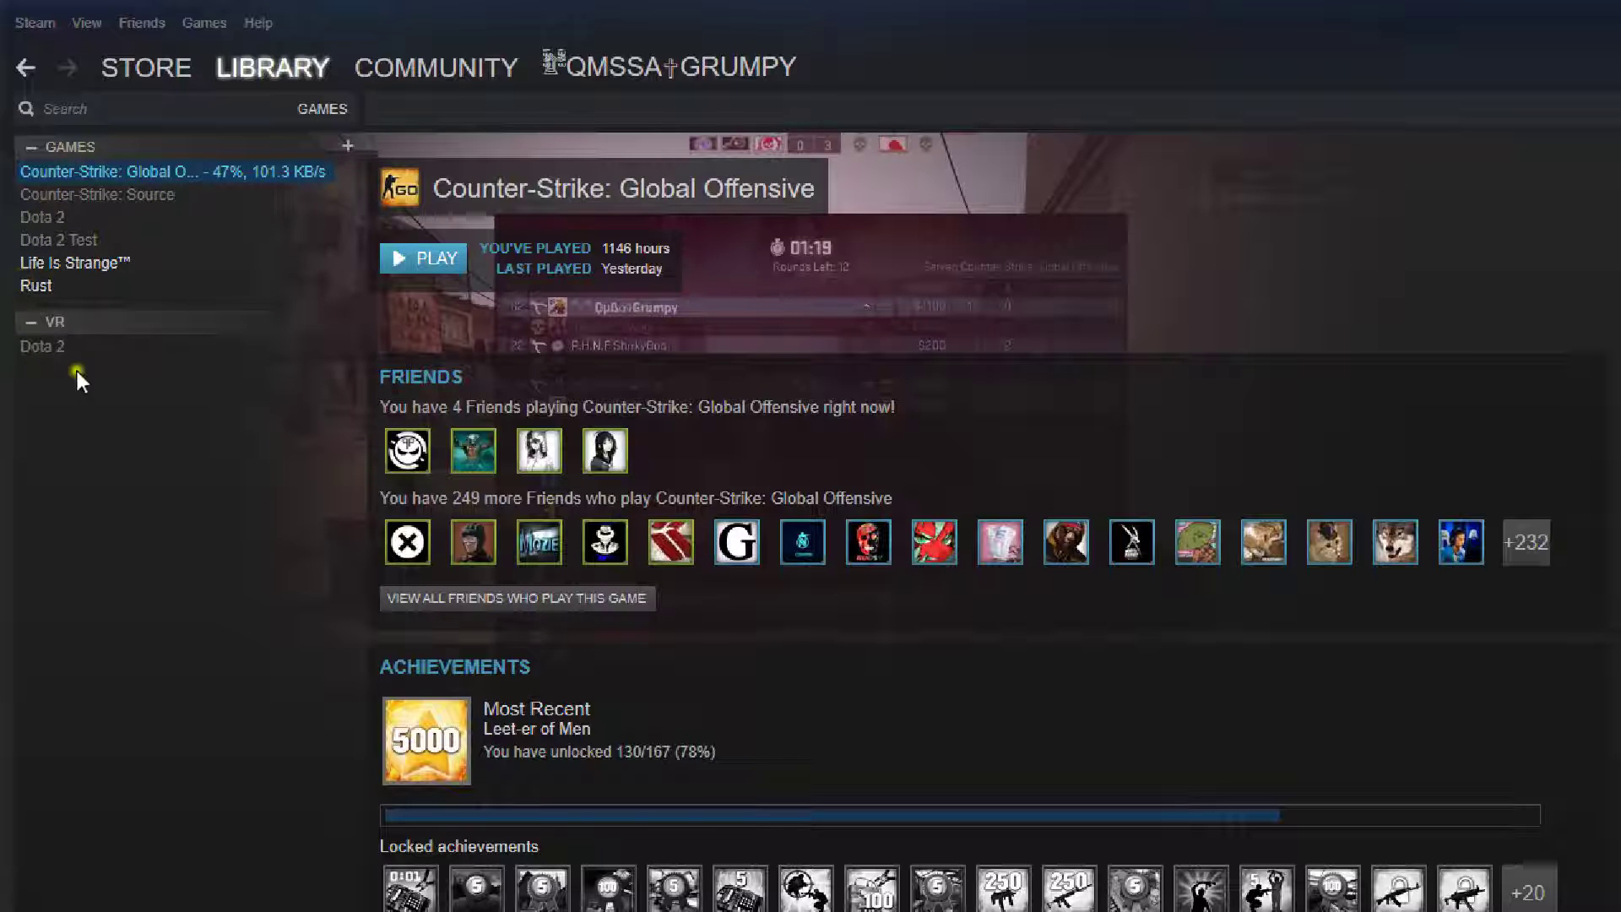
Filter the Steam library to Software and launch Source Filmmaker
mouse_move(275, 69)
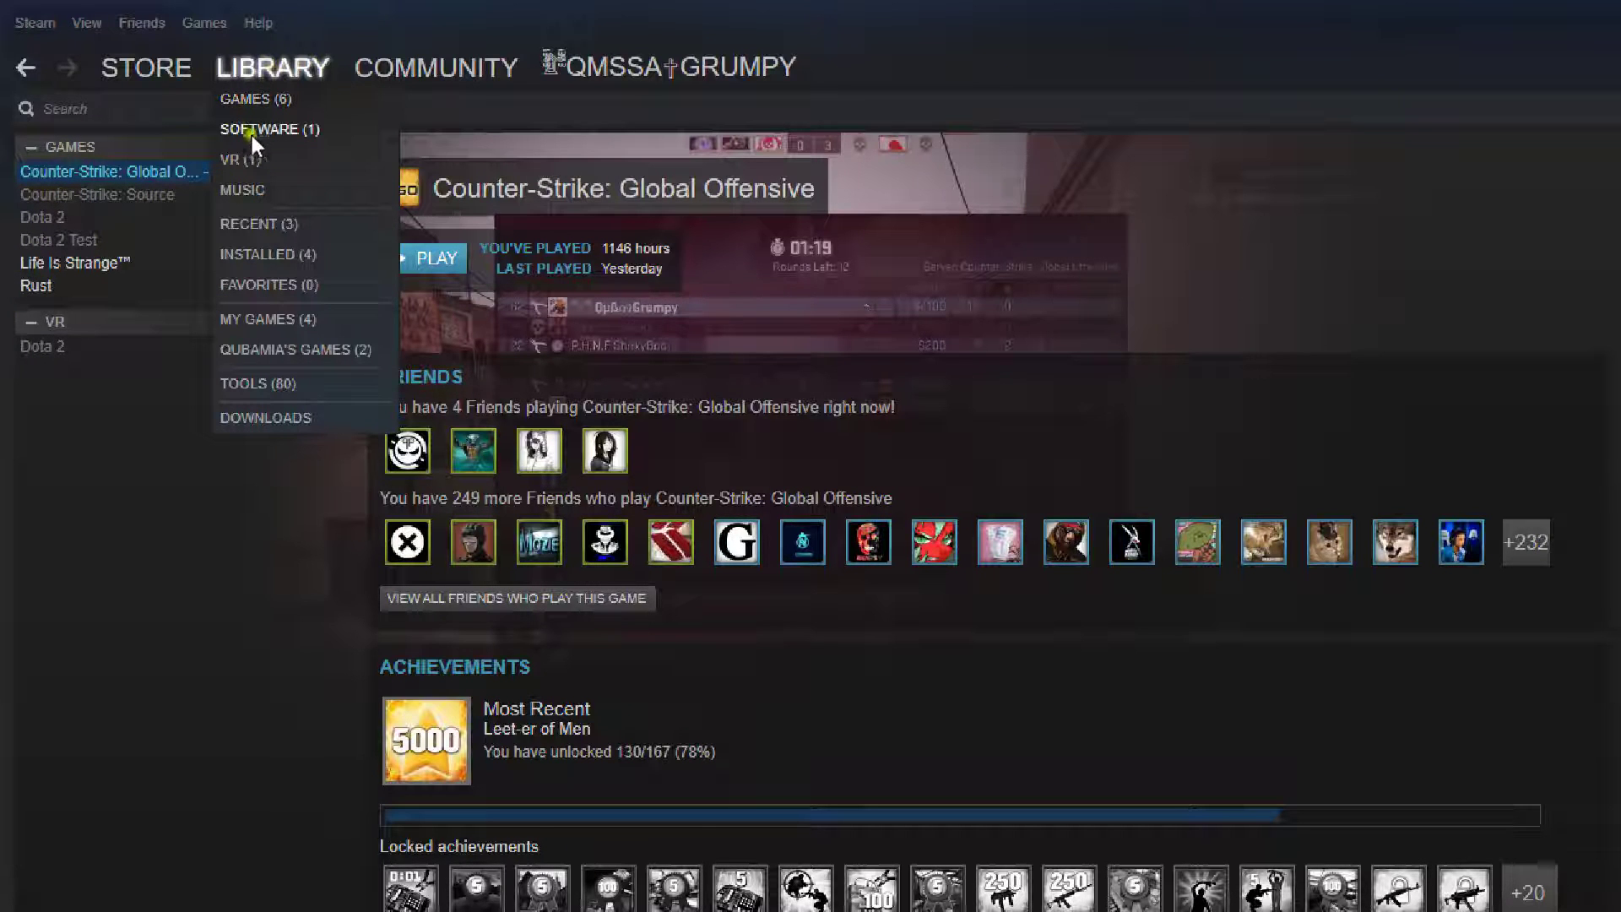
left_click(277, 130)
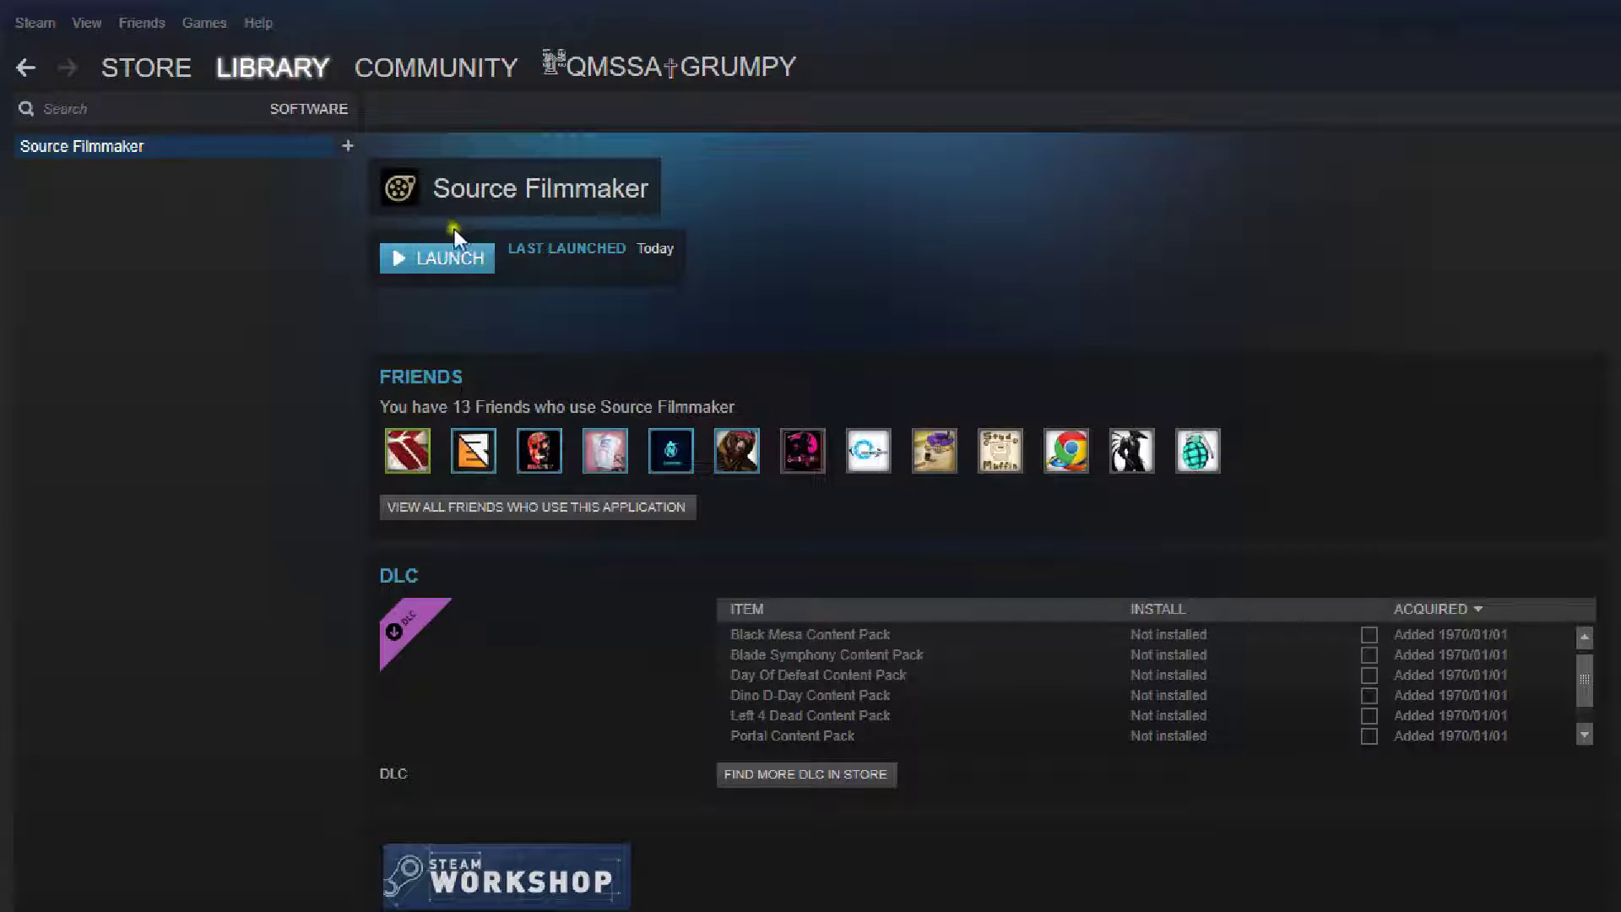
left_click(412, 279)
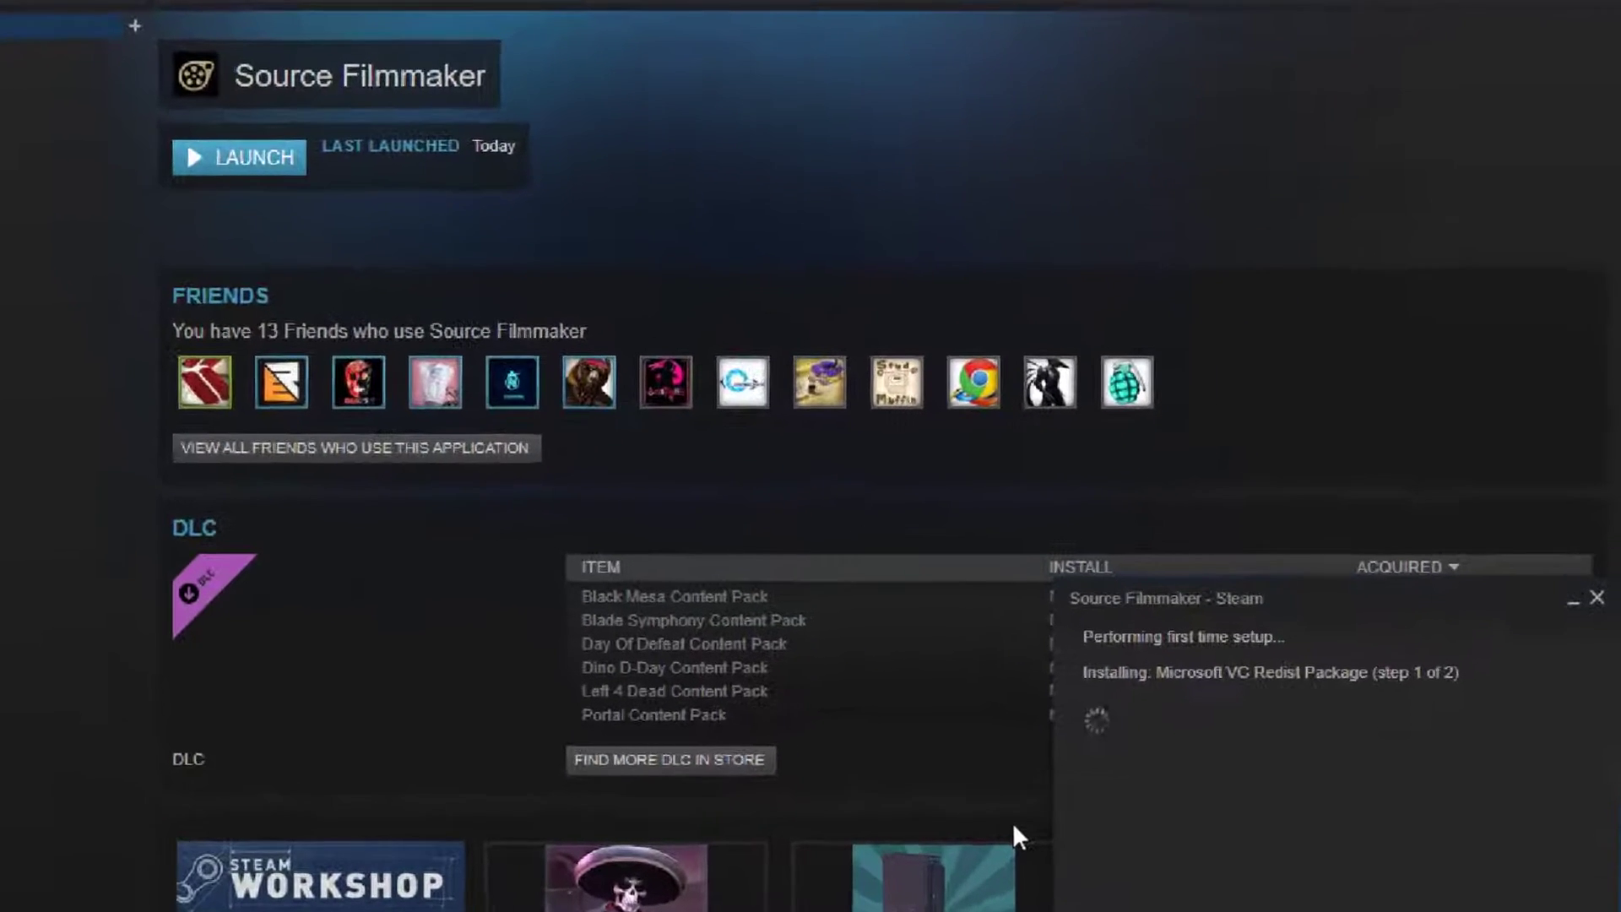